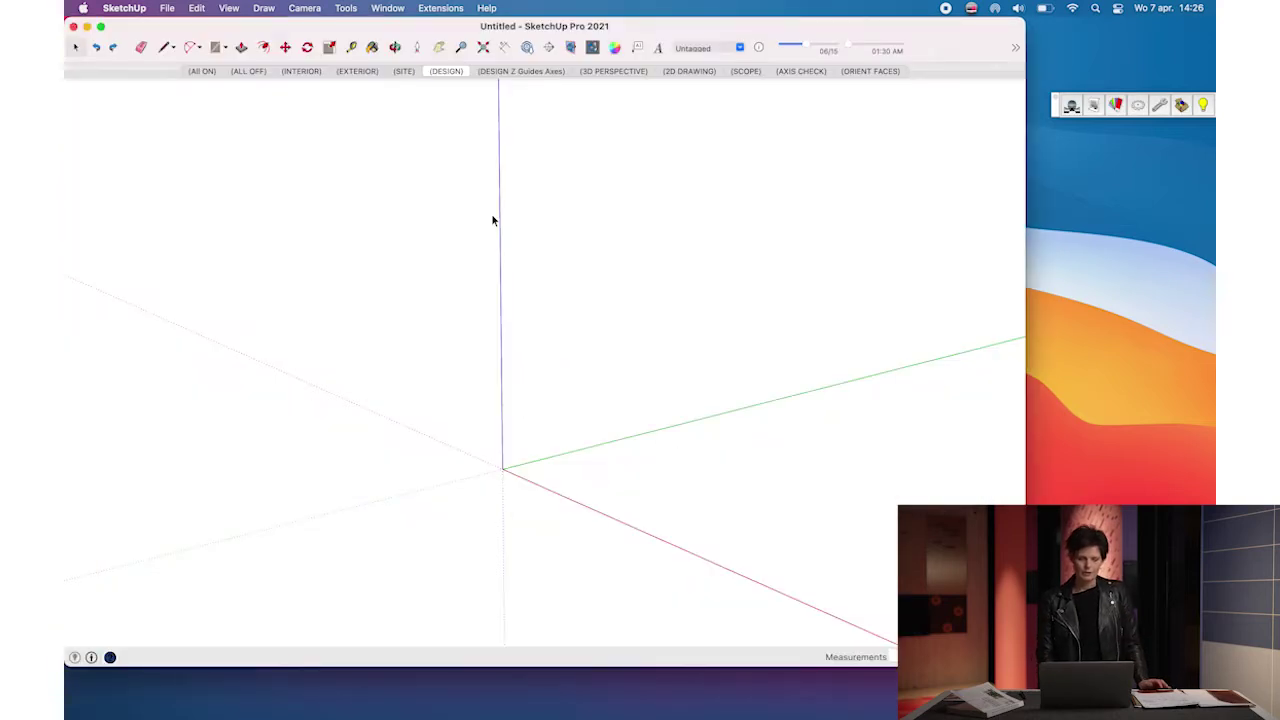
Step: Draw a ground rectangle from the origin and Push/Pull it up into a box
{"action": "left_click", "coordinate": [100, 27]}
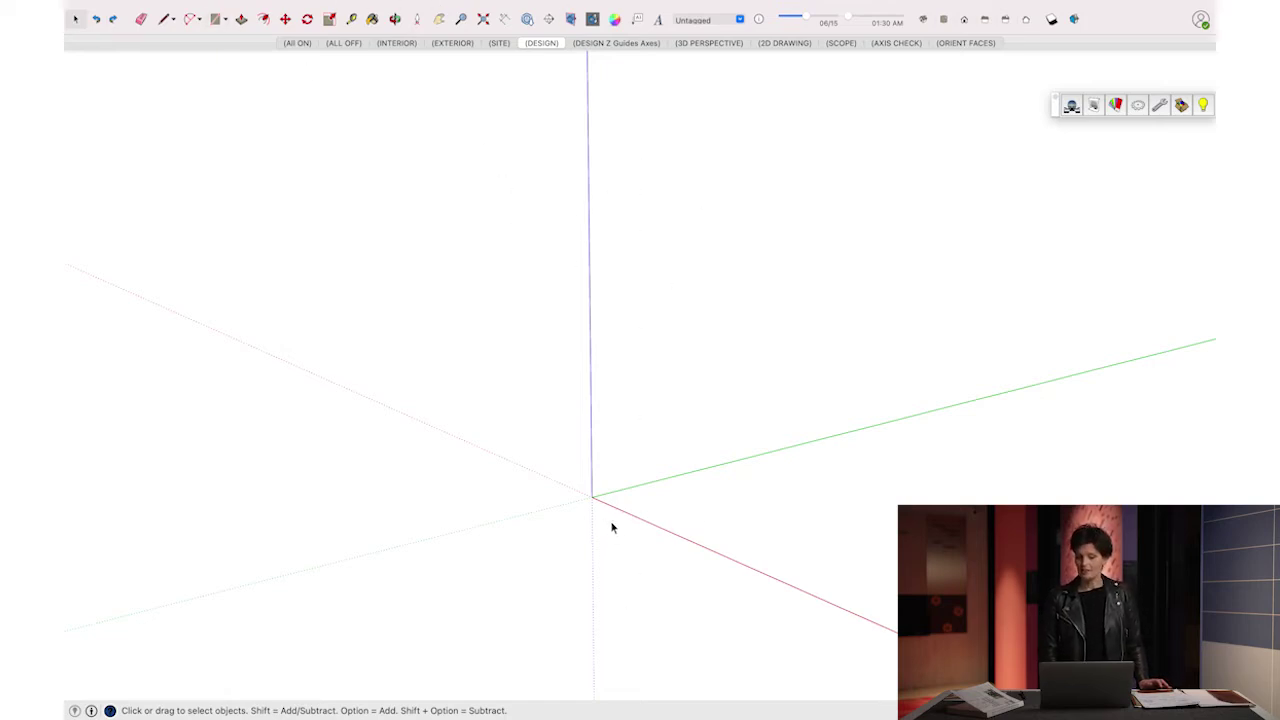
{"action": "left_click", "coordinate": [216, 46]}
{"action": "left_click", "coordinate": [593, 495]}
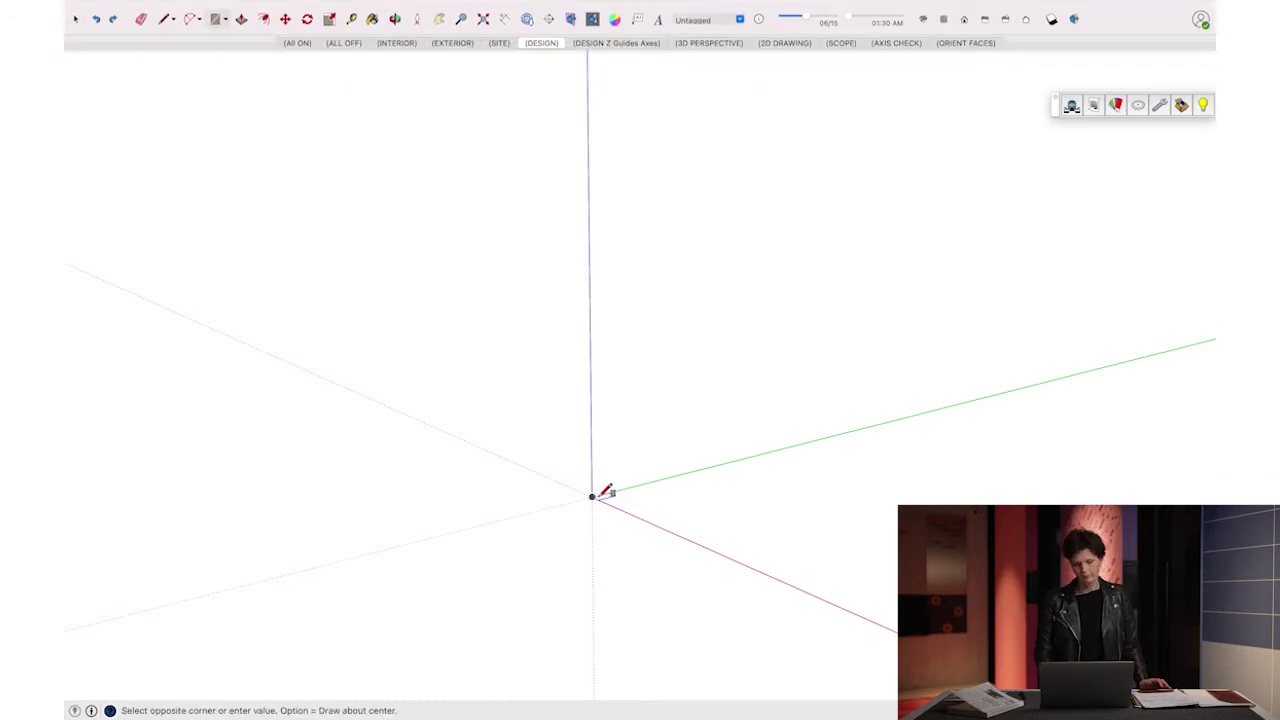
{"action": "left_click", "coordinate": [854, 489]}
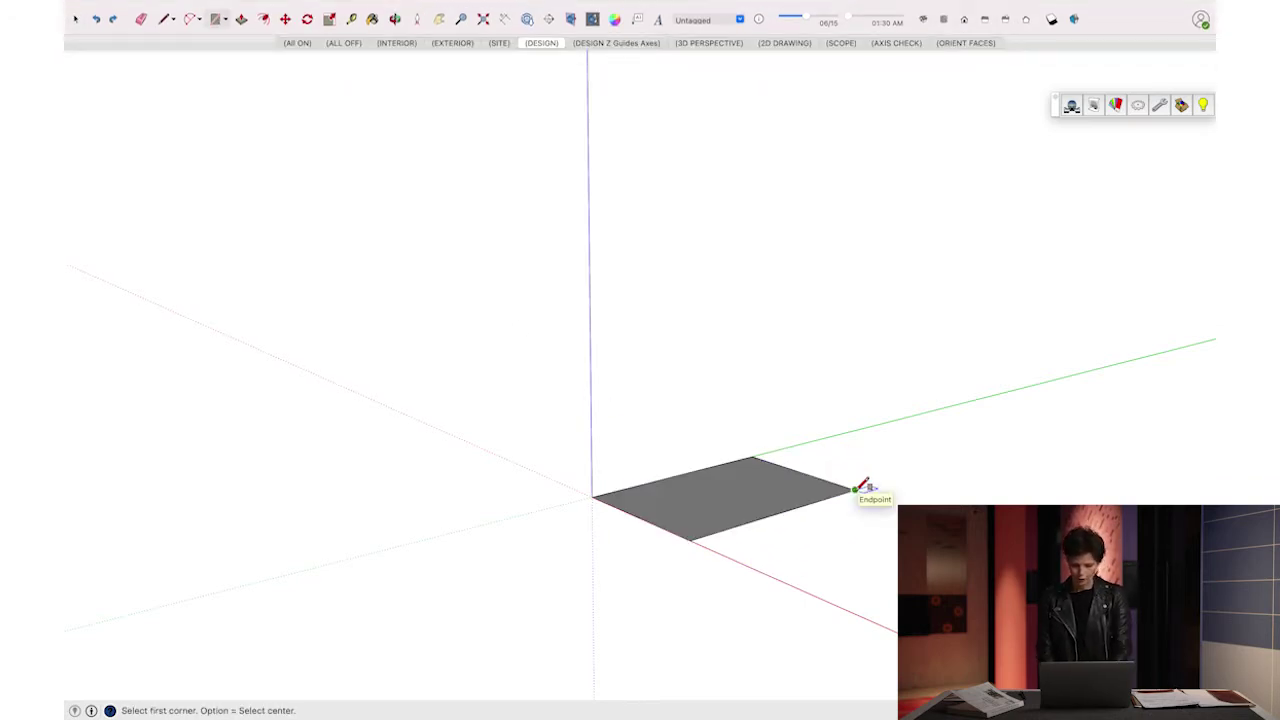
{"action": "key", "text": "p"}
{"action": "left_click", "coordinate": [769, 505]}
{"action": "left_click", "coordinate": [738, 370]}
Step: Draw a line between the midpoints of the top face's short edges and move it up to form a gable roof
{"action": "key", "text": "space"}
{"action": "key", "text": "l"}
{"action": "left_click", "coordinate": [638, 374]}
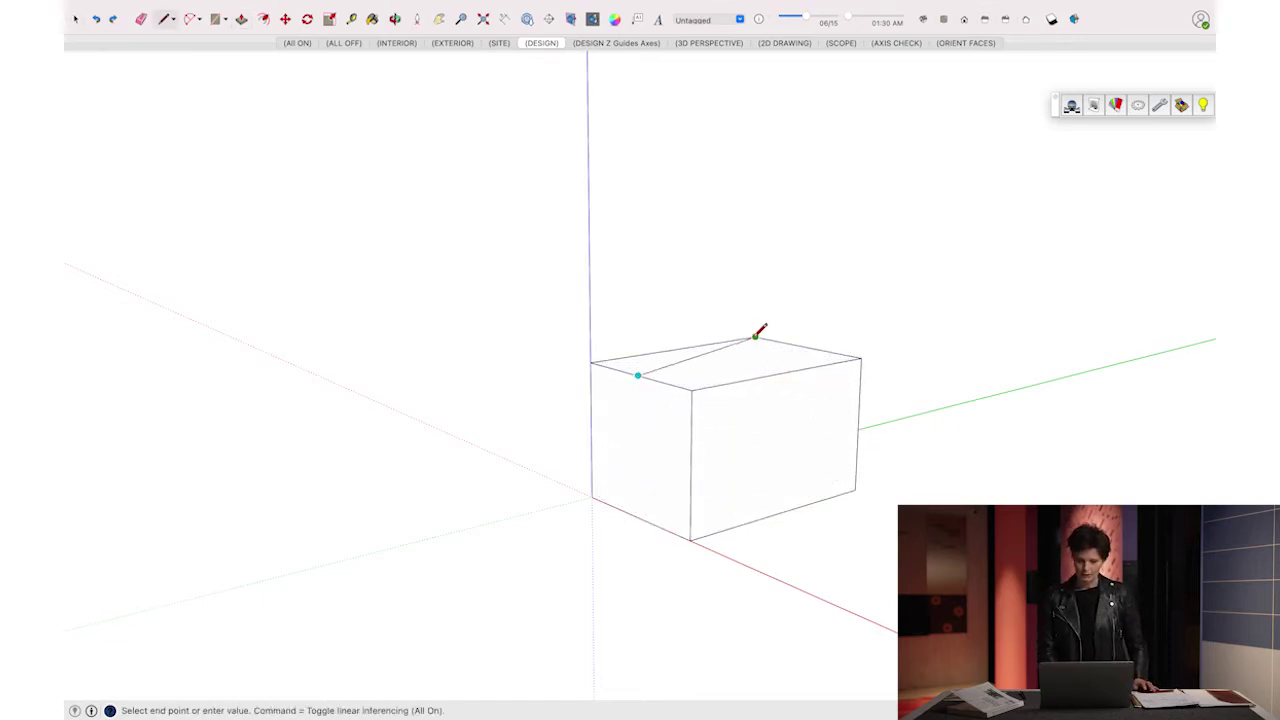
{"action": "left_click", "coordinate": [805, 344]}
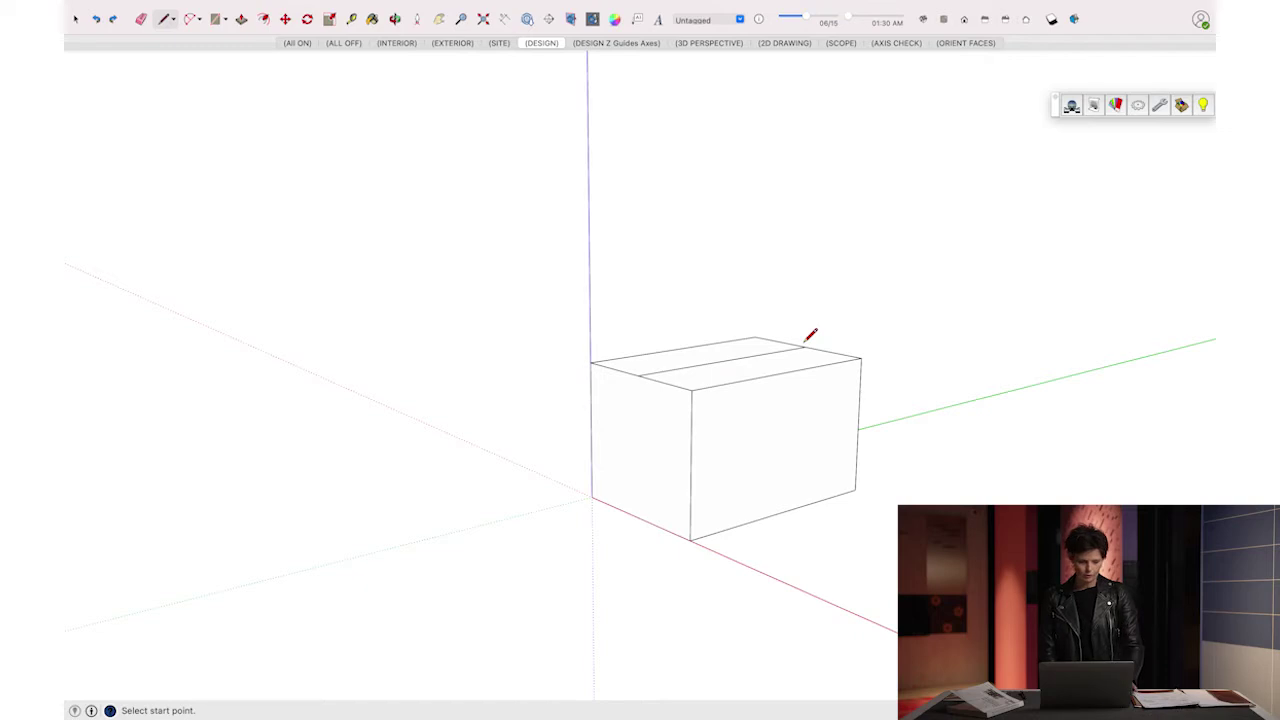
{"action": "key", "text": "space"}
{"action": "left_click", "coordinate": [769, 358]}
{"action": "key", "text": "m"}
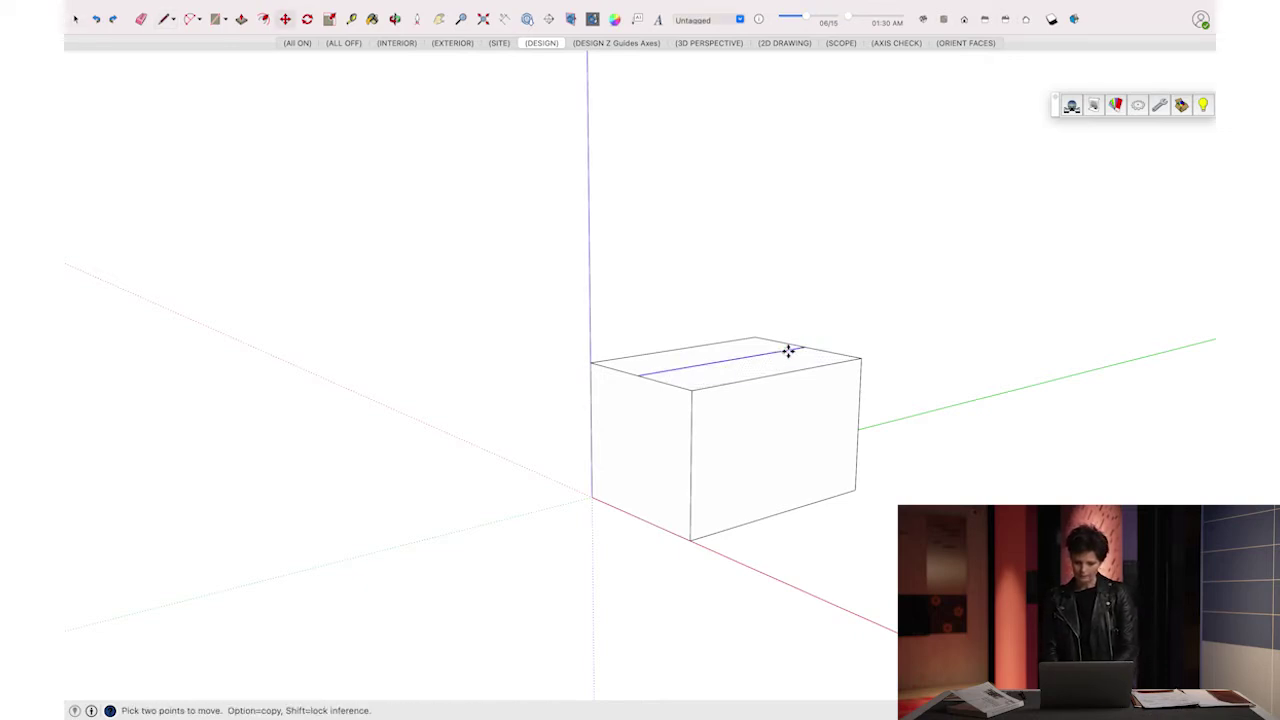
{"action": "left_click", "coordinate": [789, 351]}
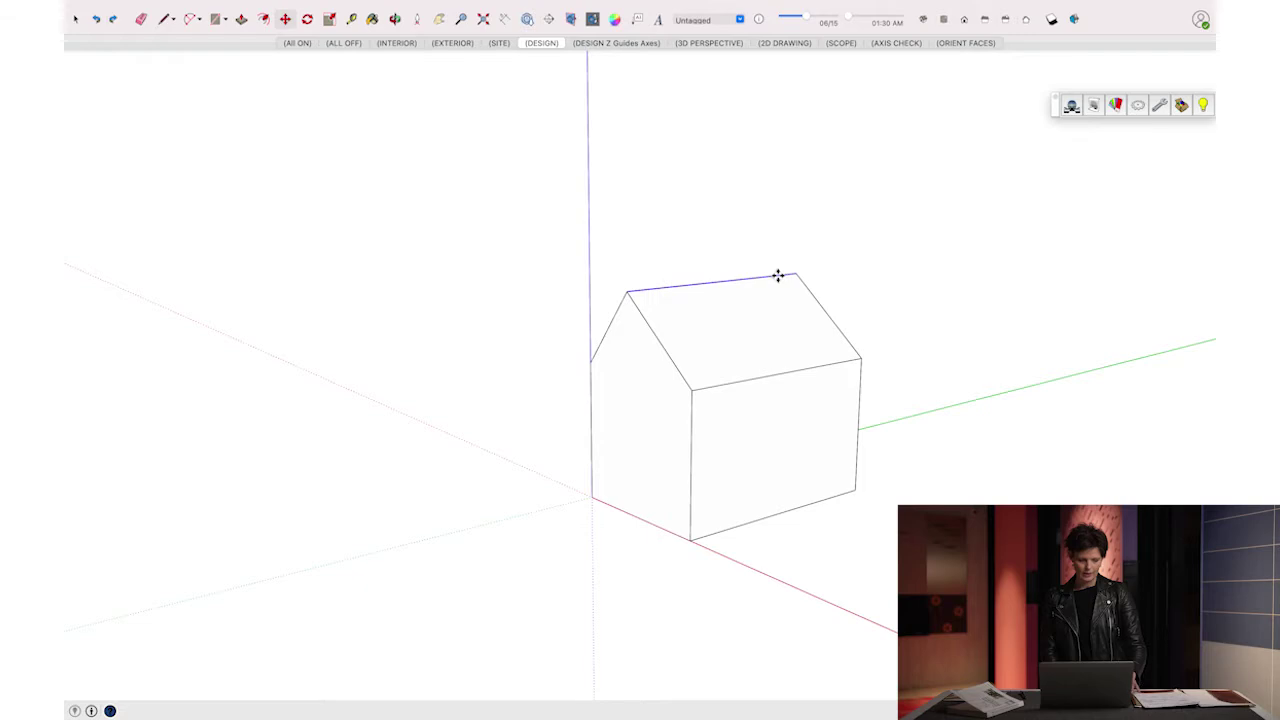
{"action": "key", "text": "space"}
{"action": "left_click", "coordinate": [655, 184]}
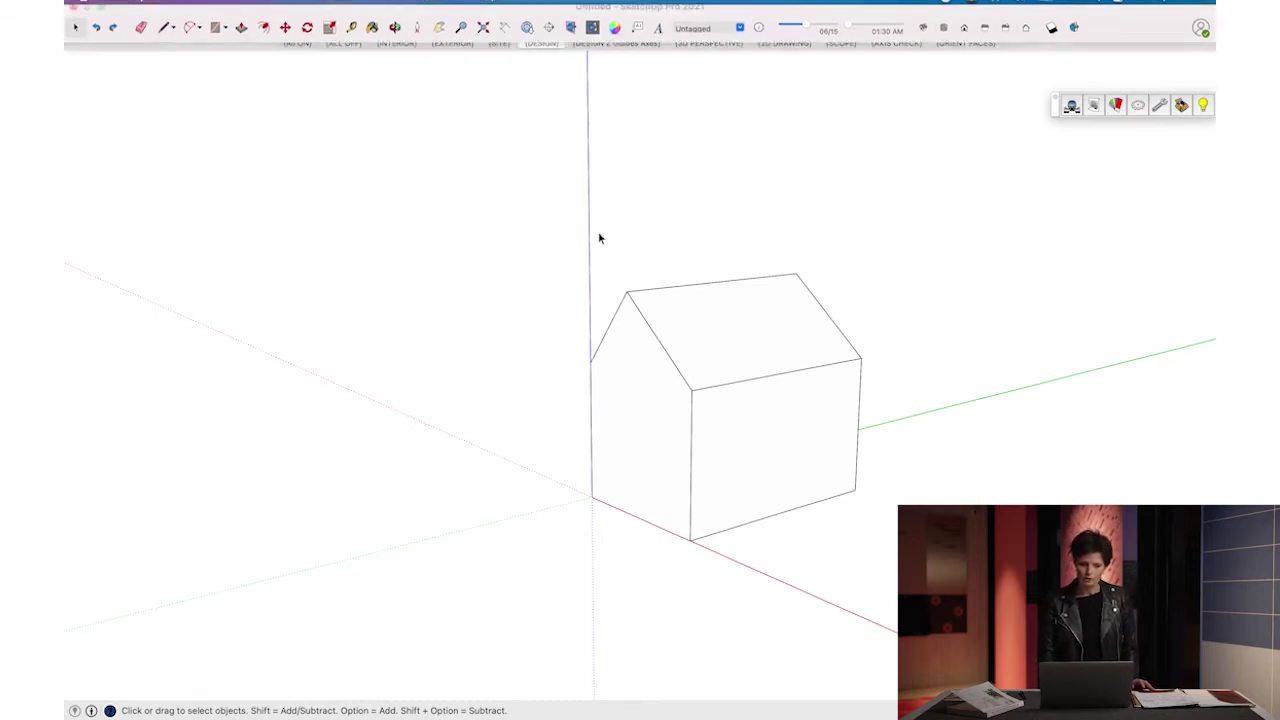
Step: View the house in the (DESIGN Z Guides Axes) scene from another angle
{"action": "left_click", "coordinate": [611, 46]}
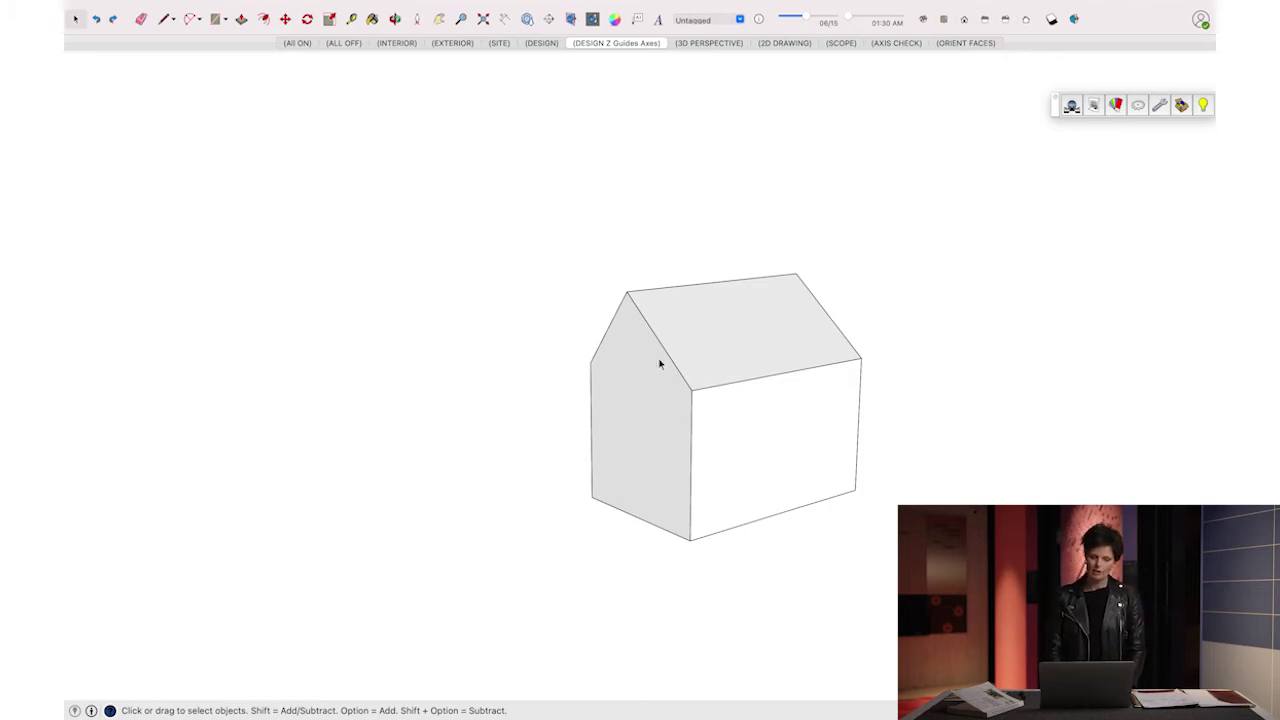
{"action": "key", "text": "o"}
{"action": "left_click_drag", "start_coordinate": [760, 434], "coordinate": [611, 420]}
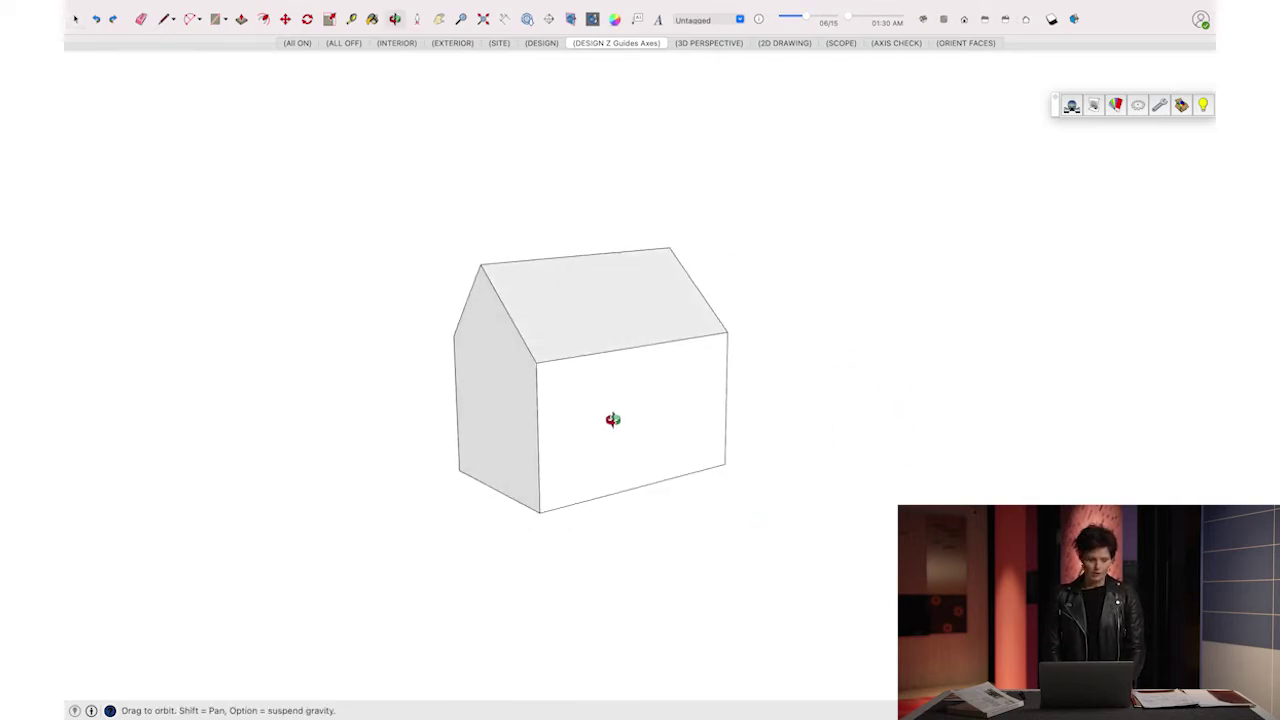
Step: Return to the (DESIGN) scene, draw a rectangle on the green axis beyond the house and Push/Pull it up into a second box
{"action": "left_click", "coordinate": [542, 43]}
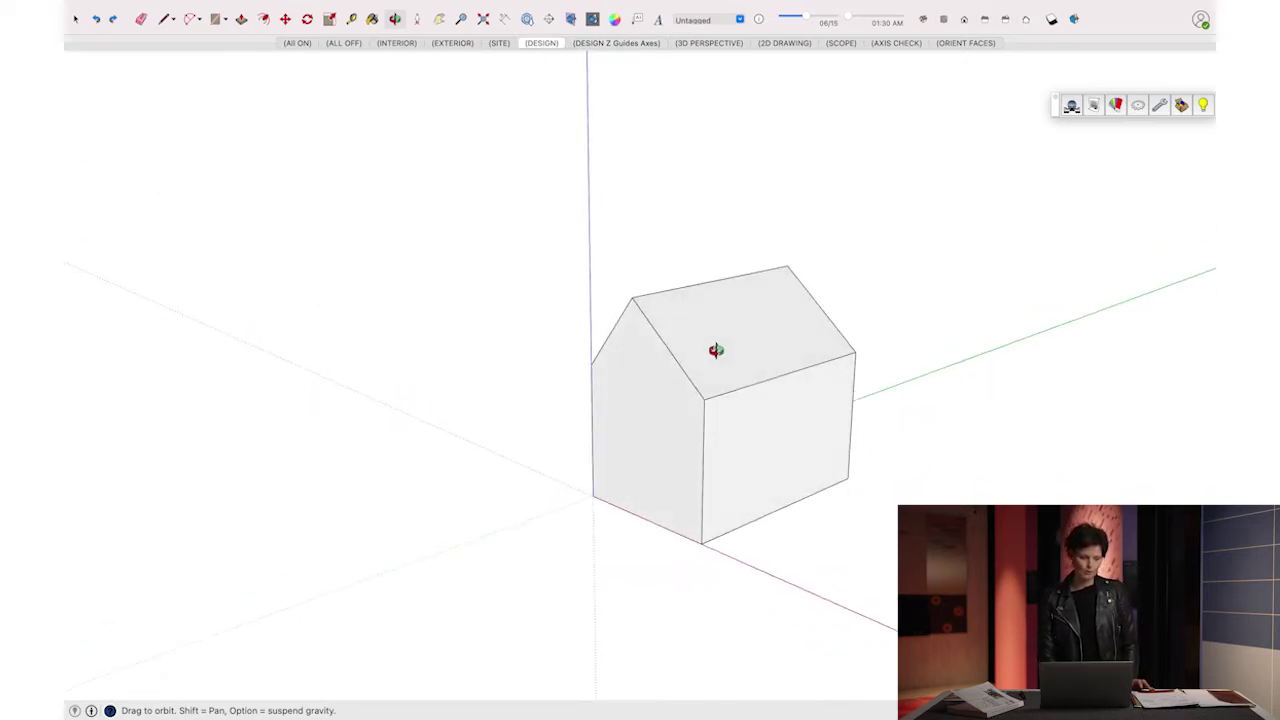
{"action": "left_click_drag", "start_coordinate": [820, 420], "coordinate": [600, 417], "text": "shift"}
{"action": "left_click", "coordinate": [259, 23]}
{"action": "left_click", "coordinate": [215, 19]}
{"action": "left_click", "coordinate": [677, 395]}
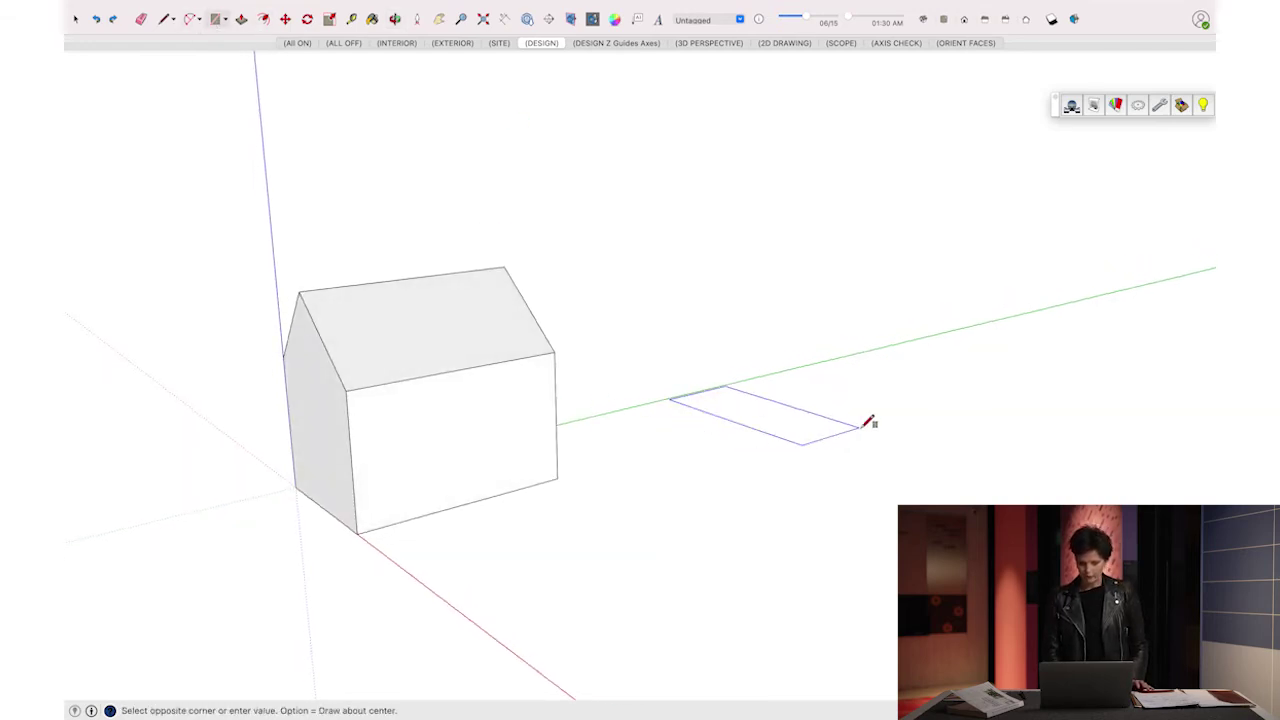
{"action": "left_click", "coordinate": [930, 399]}
{"action": "key", "text": "p"}
{"action": "left_click_drag", "start_coordinate": [806, 423], "coordinate": [783, 252]}
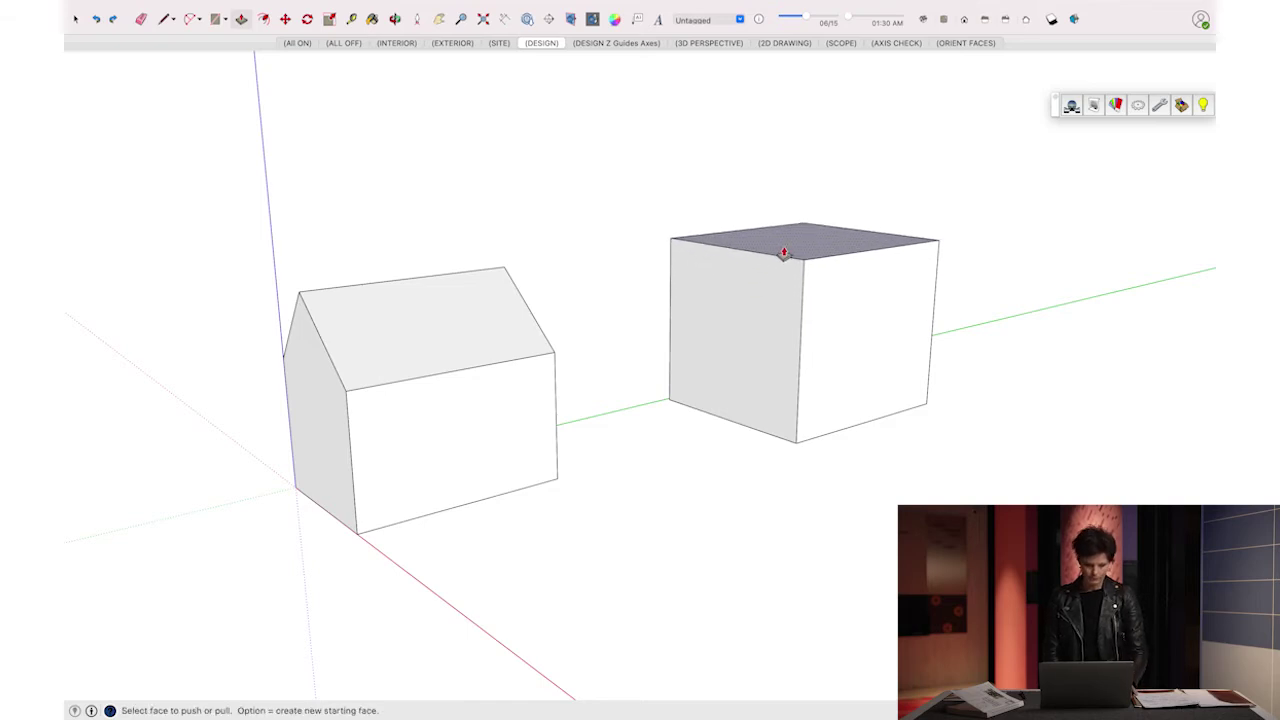
Step: Move the second box's nearest vertical edge slightly outward so its adjoining sides go off axis
{"action": "key", "text": "space"}
{"action": "left_click", "coordinate": [808, 292]}
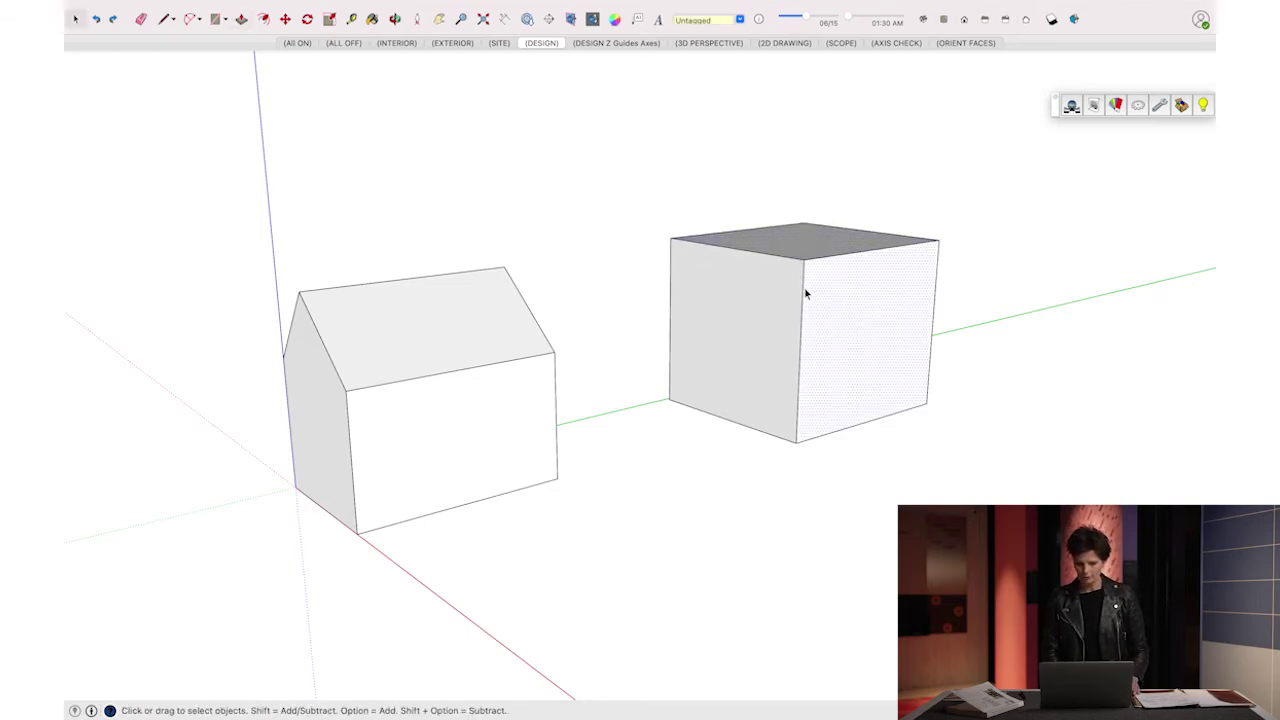
{"action": "left_click", "coordinate": [803, 297]}
{"action": "key", "text": "m"}
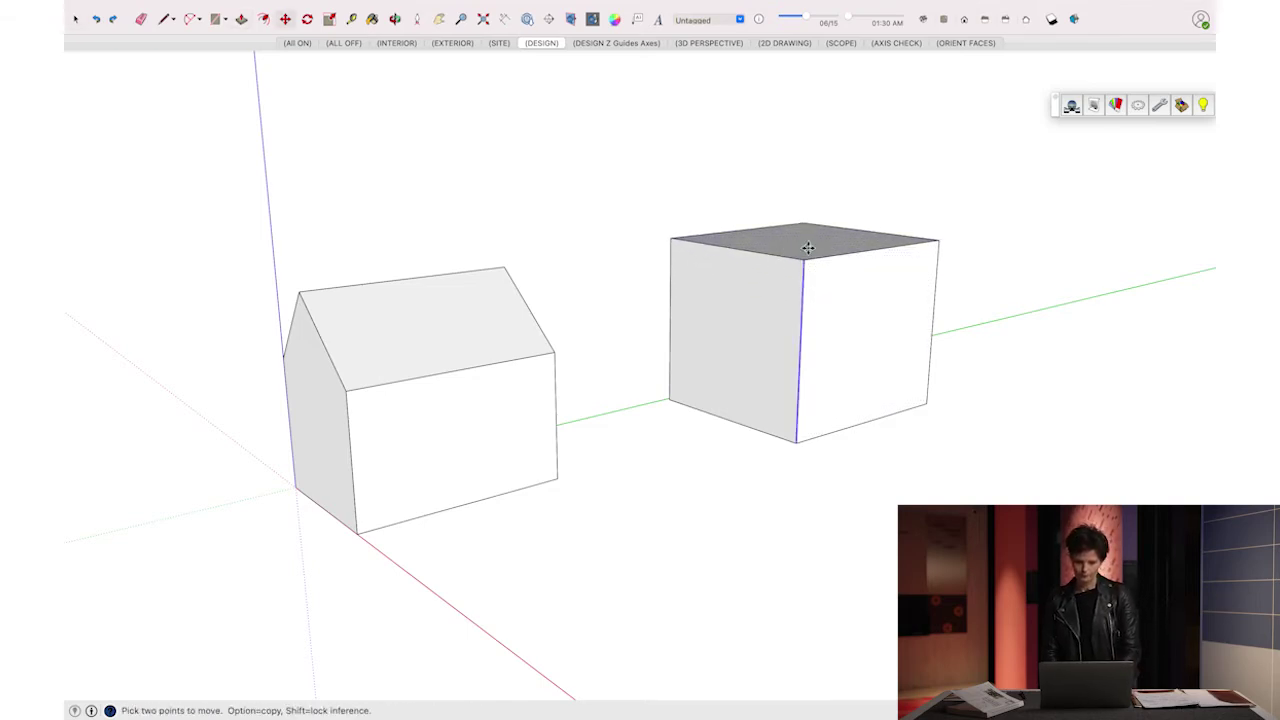
{"action": "left_click", "coordinate": [804, 260]}
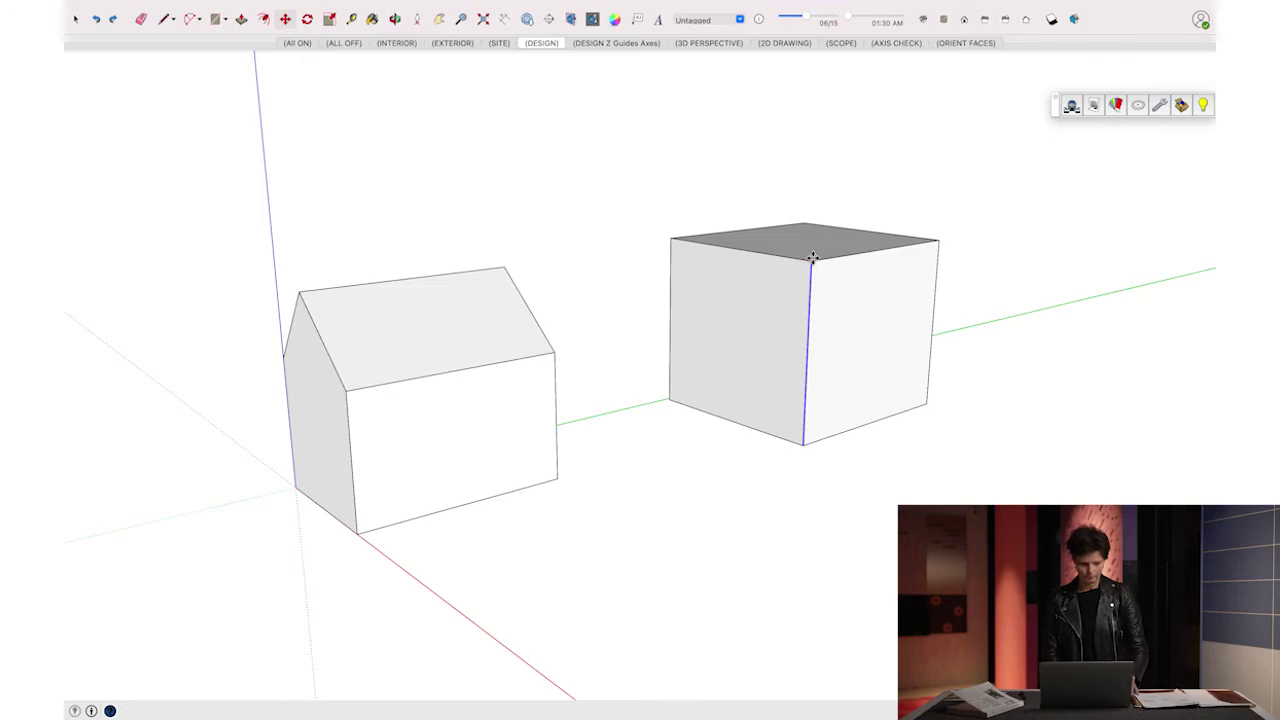
{"action": "key", "text": "space"}
{"action": "left_click", "coordinate": [660, 479]}
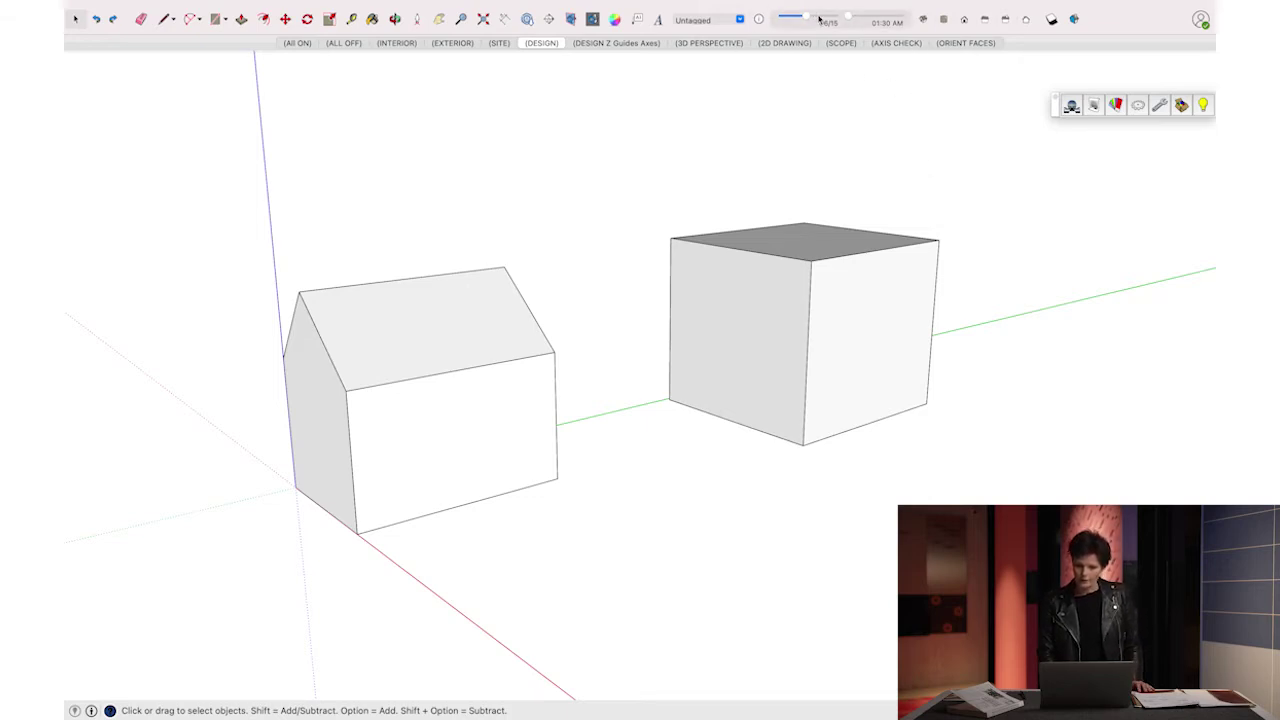
Step: Check the edges in the (AXIS CHECK) scene and the face orientation in the (ORIENT FACES) scene
{"action": "left_click", "coordinate": [882, 47]}
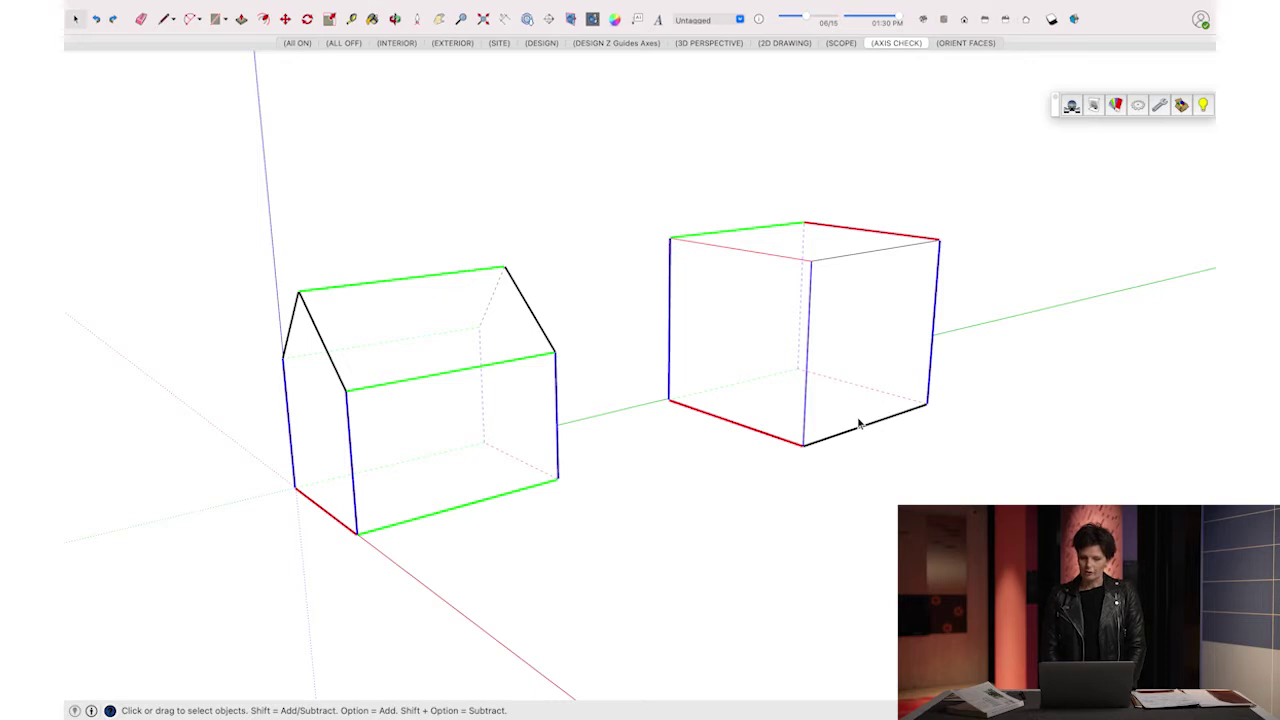
{"action": "left_click", "coordinate": [970, 45]}
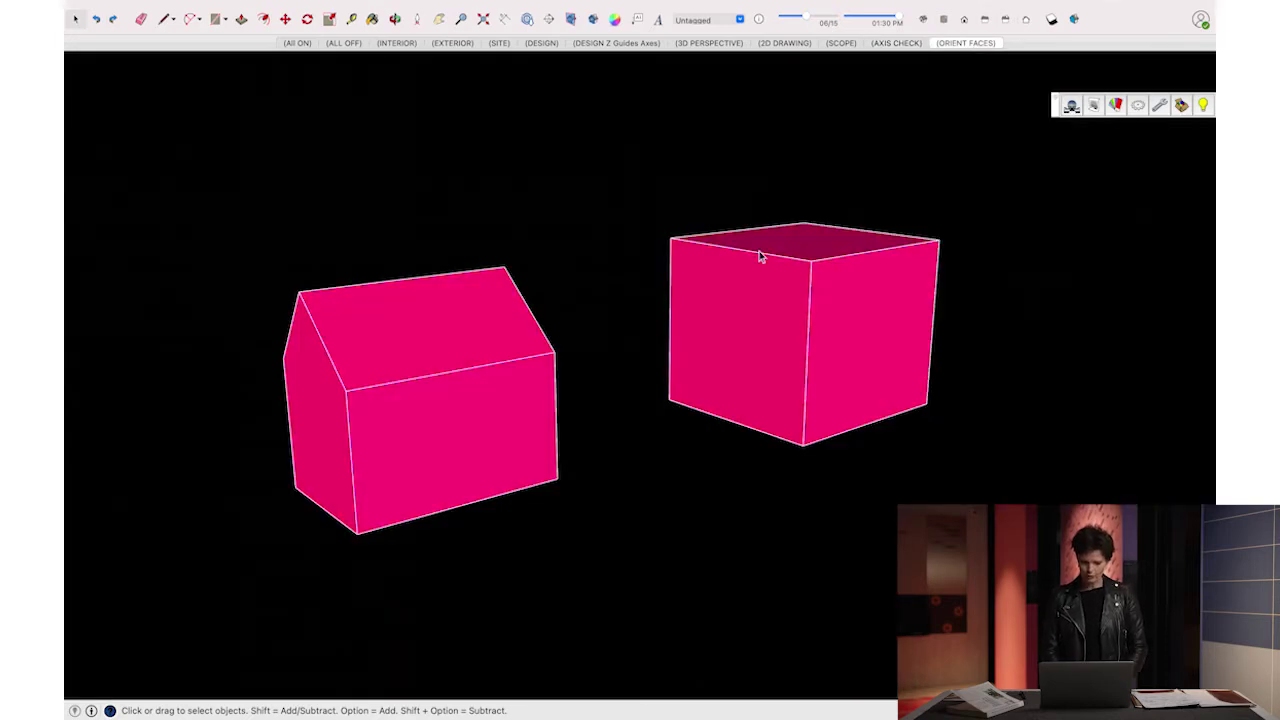
{"action": "key", "text": "o"}
{"action": "left_click_drag", "start_coordinate": [743, 357], "coordinate": [517, 214]}
{"action": "left_click_drag", "start_coordinate": [634, 291], "coordinate": [549, 343]}
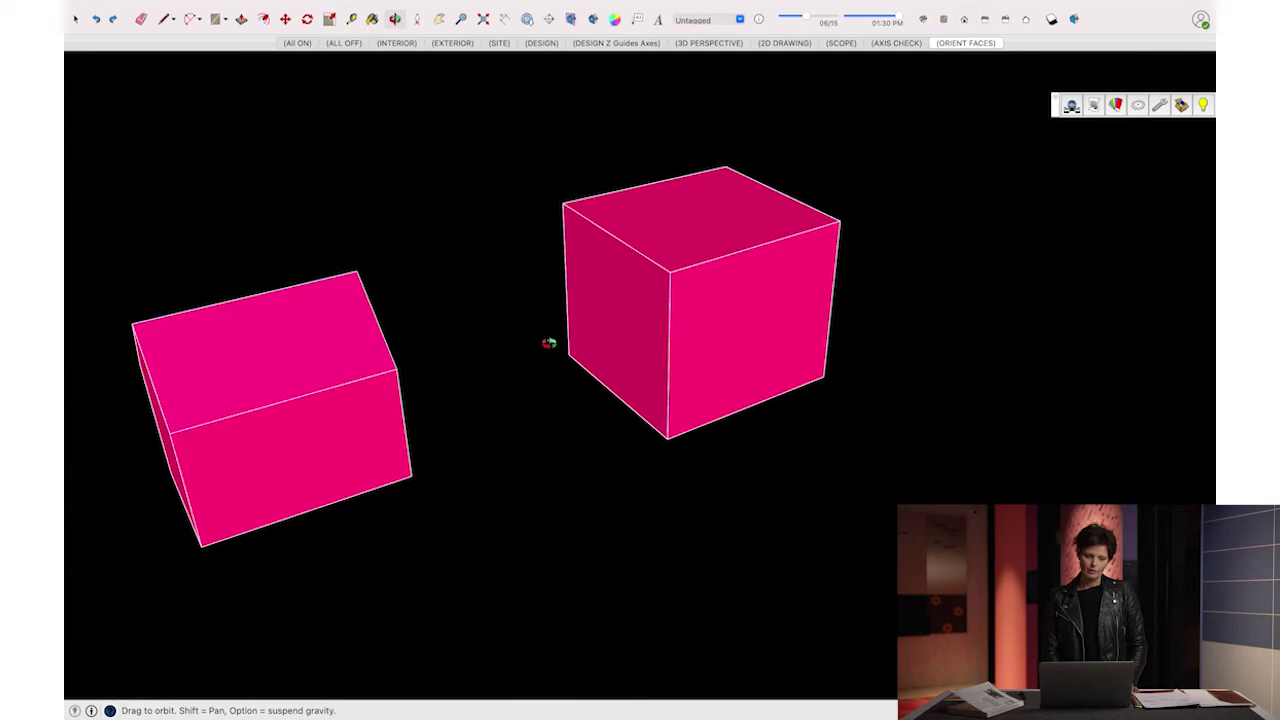
{"action": "left_click_drag", "start_coordinate": [834, 363], "coordinate": [820, 314]}
Step: Apply Orient Faces from the second box's long front face and reverse that face
{"action": "key", "text": "space"}
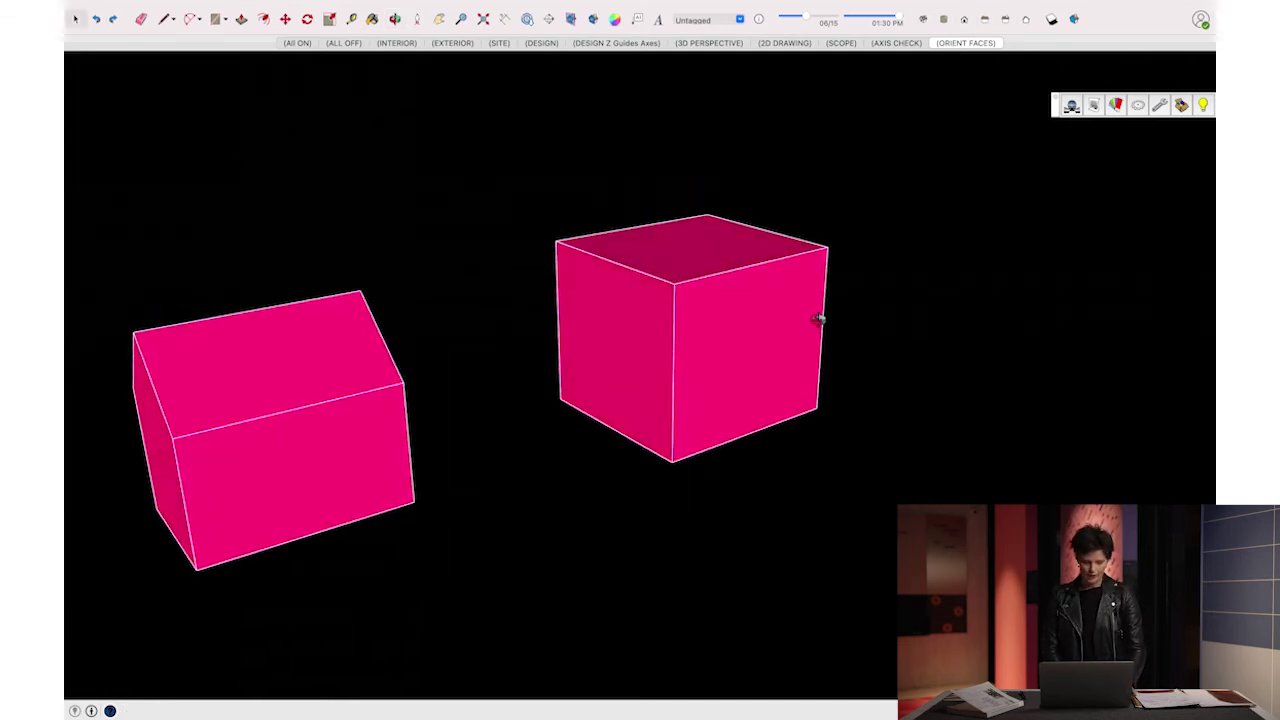
{"action": "right_click", "coordinate": [738, 343]}
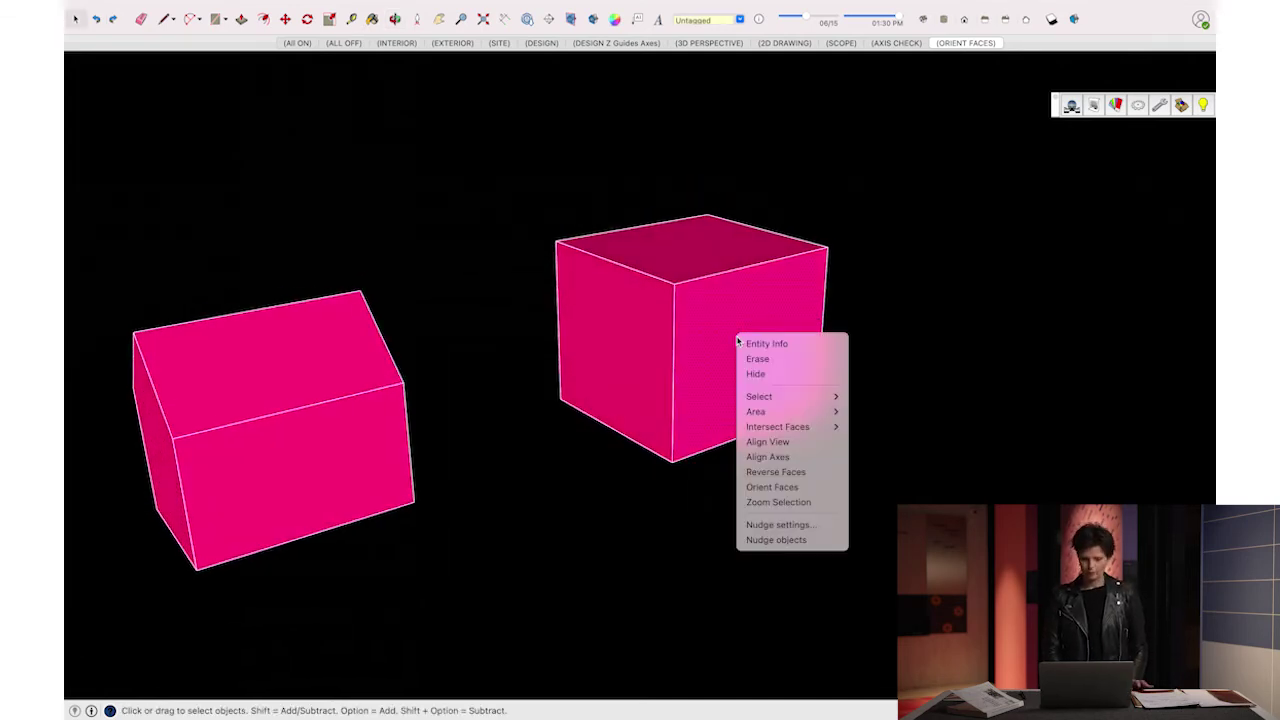
{"action": "left_click", "coordinate": [785, 486]}
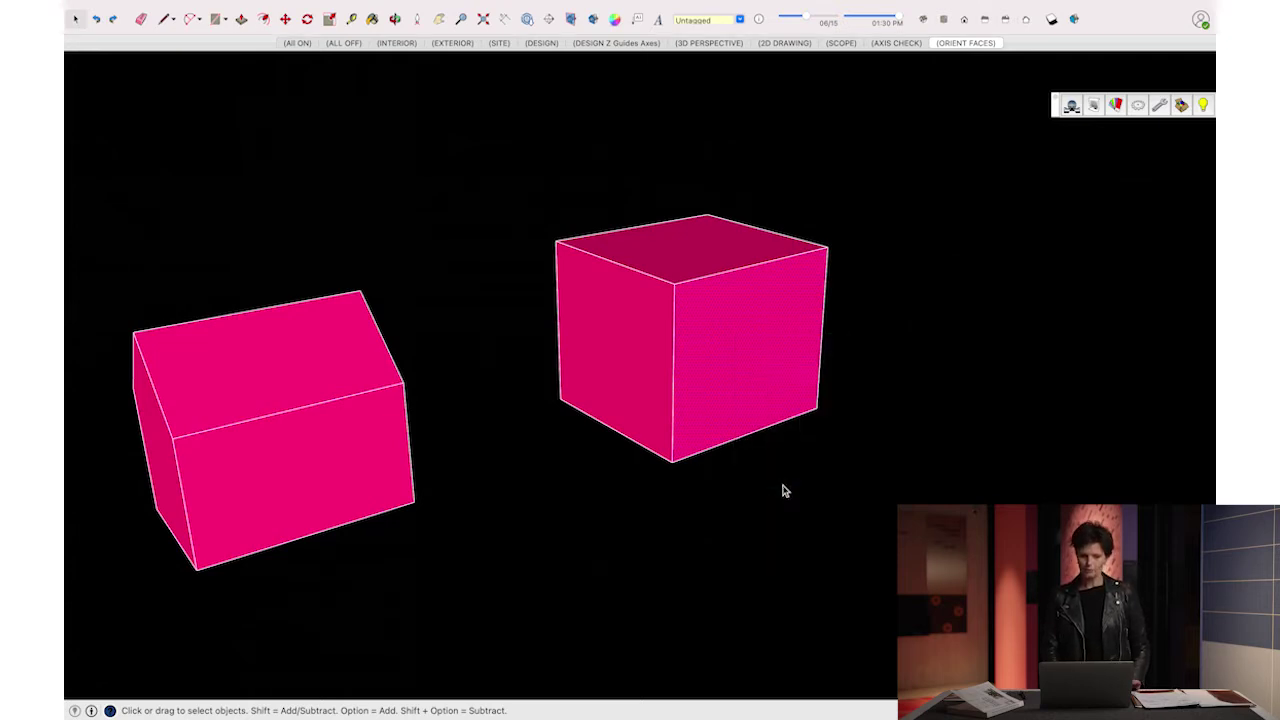
{"action": "right_click", "coordinate": [759, 343]}
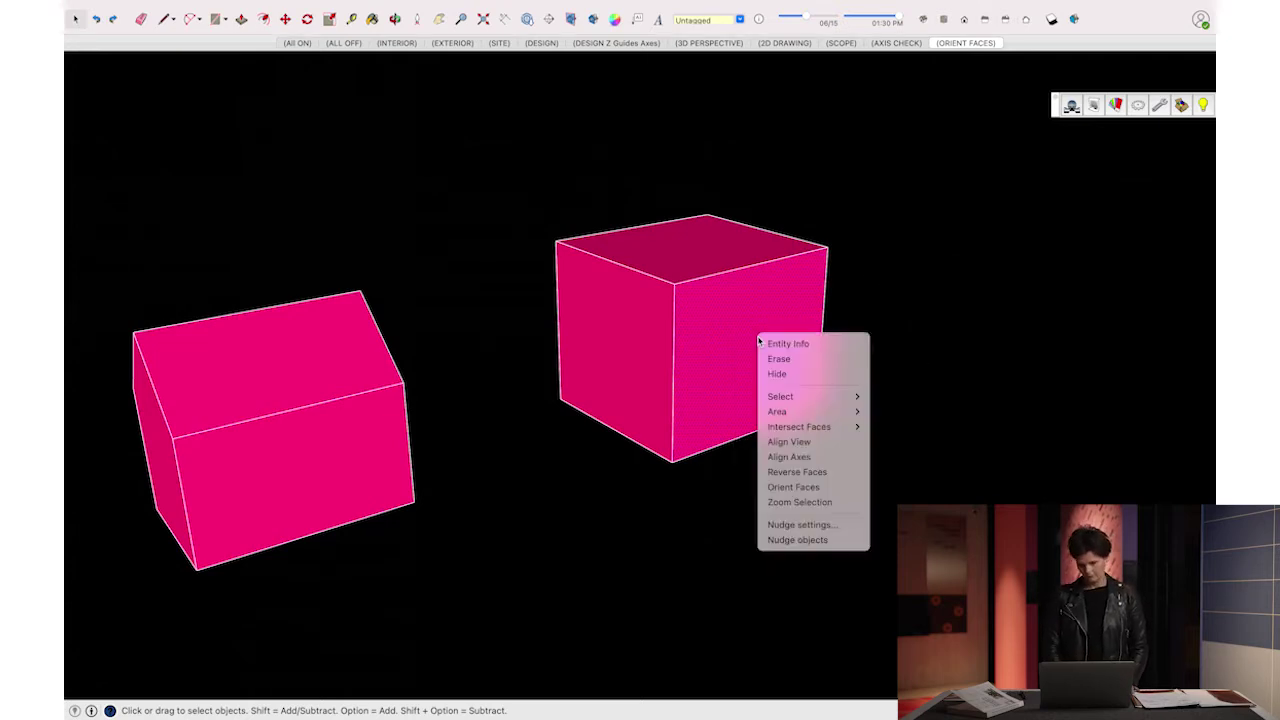
{"action": "left_click", "coordinate": [812, 474]}
Step: Inspect the second box's reversed face in the (ORIENT FACES) scene from several angles
{"action": "key", "text": "o"}
{"action": "left_click_drag", "start_coordinate": [789, 506], "coordinate": [654, 426]}
{"action": "left_click_drag", "start_coordinate": [560, 426], "coordinate": [686, 434]}
{"action": "left_click_drag", "start_coordinate": [840, 229], "coordinate": [619, 222]}
{"action": "left_click_drag", "start_coordinate": [837, 400], "coordinate": [813, 489]}
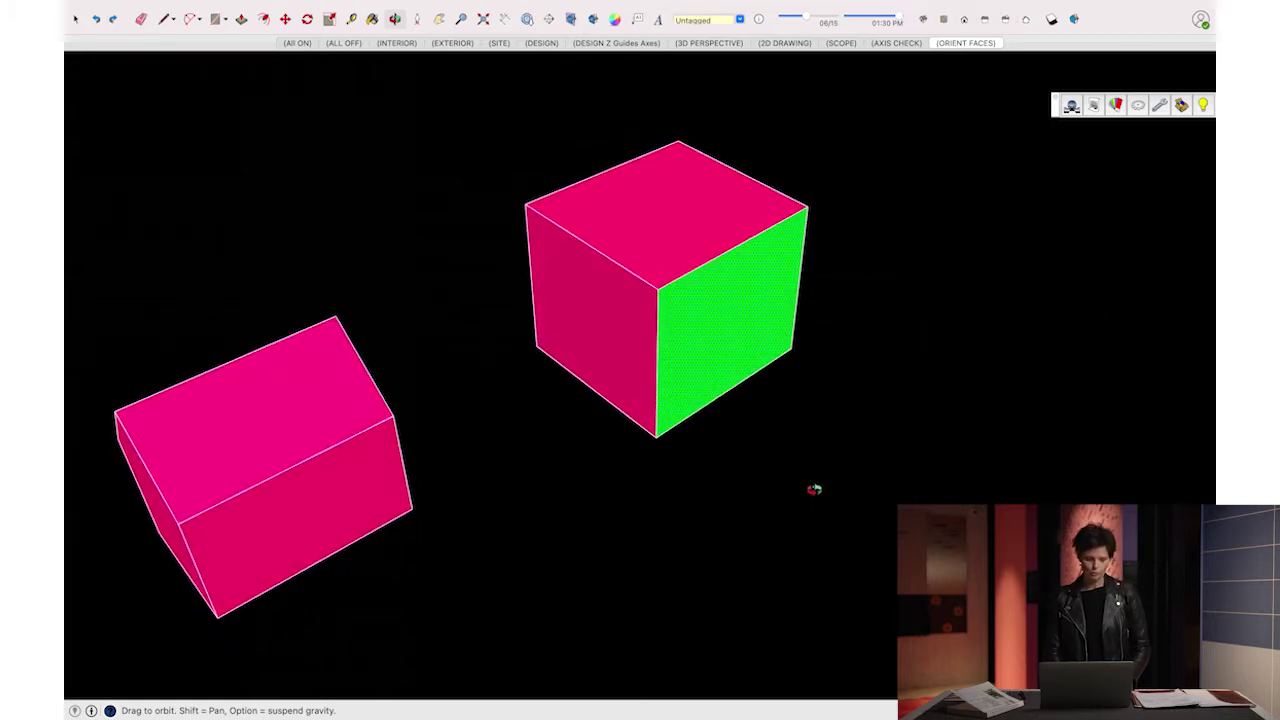
{"action": "left_click_drag", "start_coordinate": [474, 349], "coordinate": [486, 246], "text": "shift"}
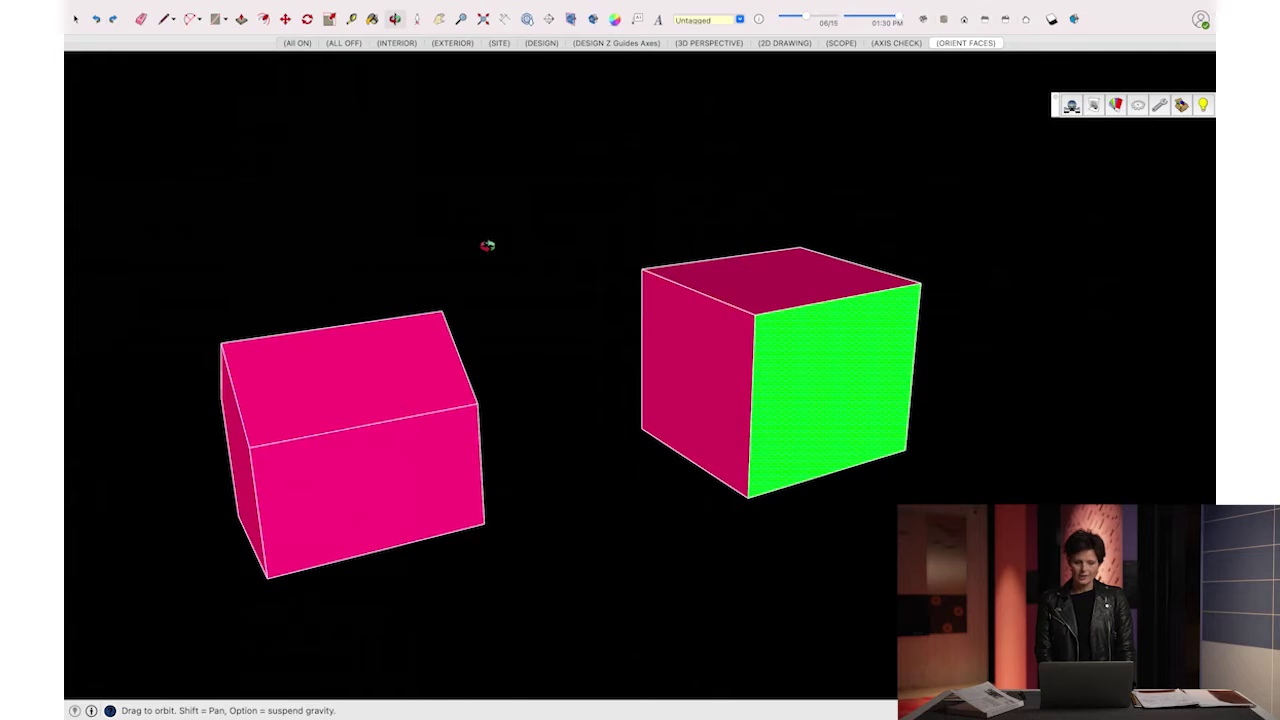
{"action": "left_click_drag", "start_coordinate": [611, 217], "coordinate": [620, 262]}
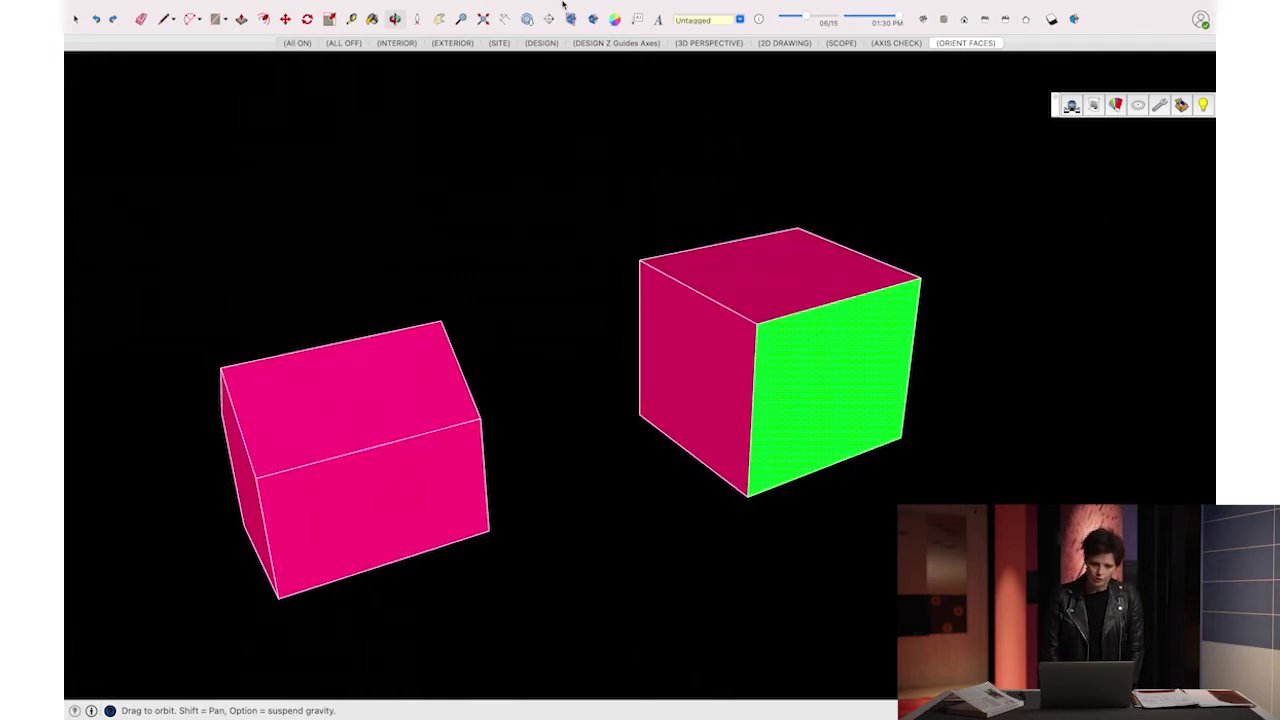
Step: Return to the (DESIGN) scene and examine the house and the box with its reversed face
{"action": "left_click", "coordinate": [543, 45]}
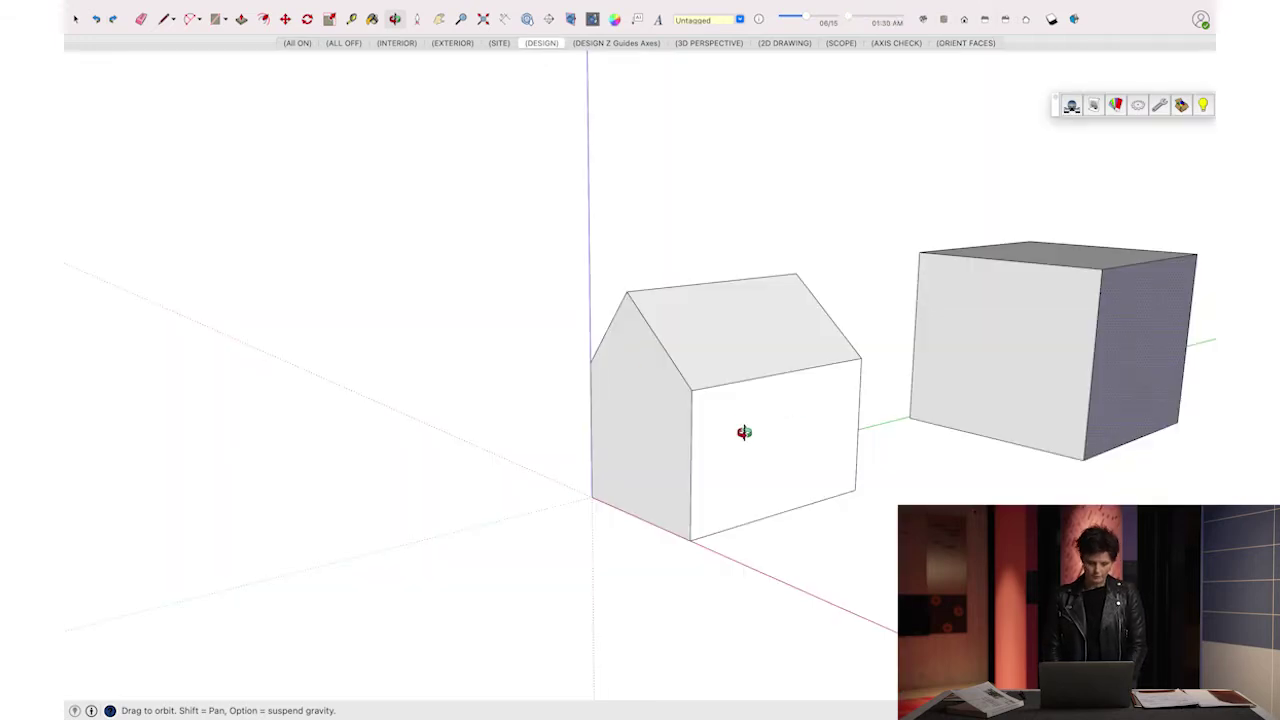
{"action": "left_click_drag", "start_coordinate": [591, 314], "coordinate": [565, 377]}
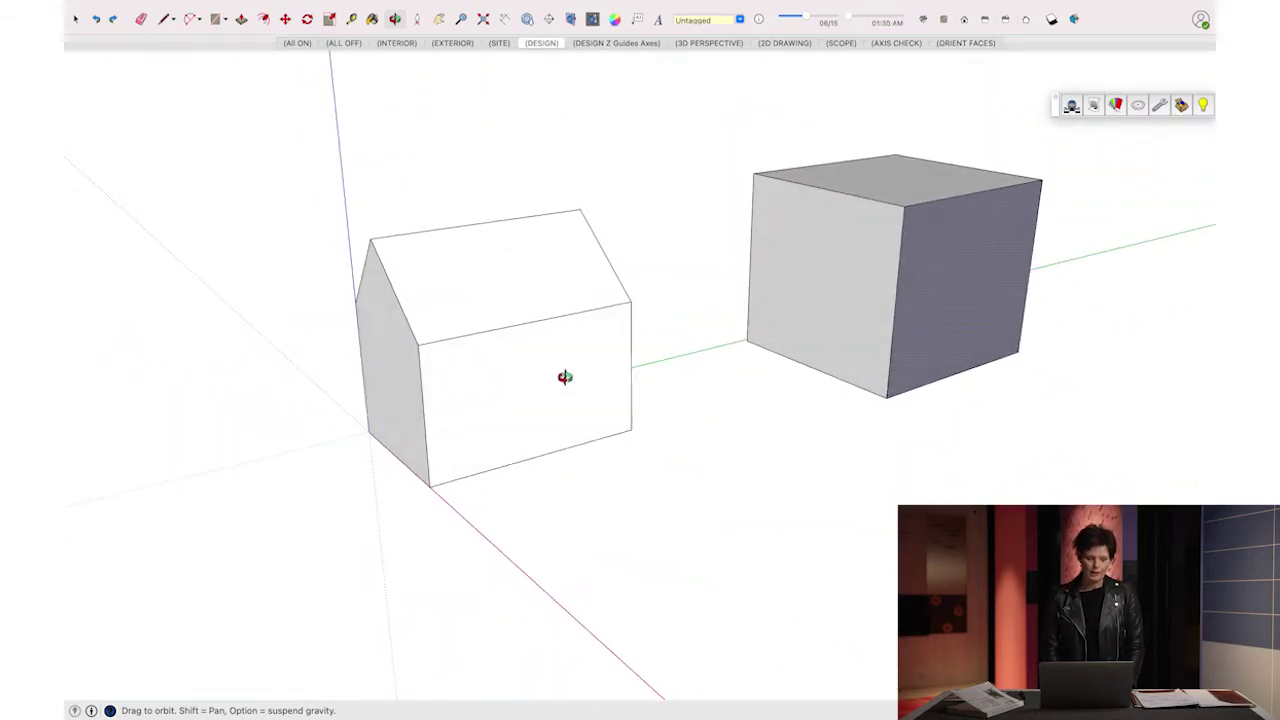
{"action": "left_click_drag", "start_coordinate": [766, 391], "coordinate": [579, 353]}
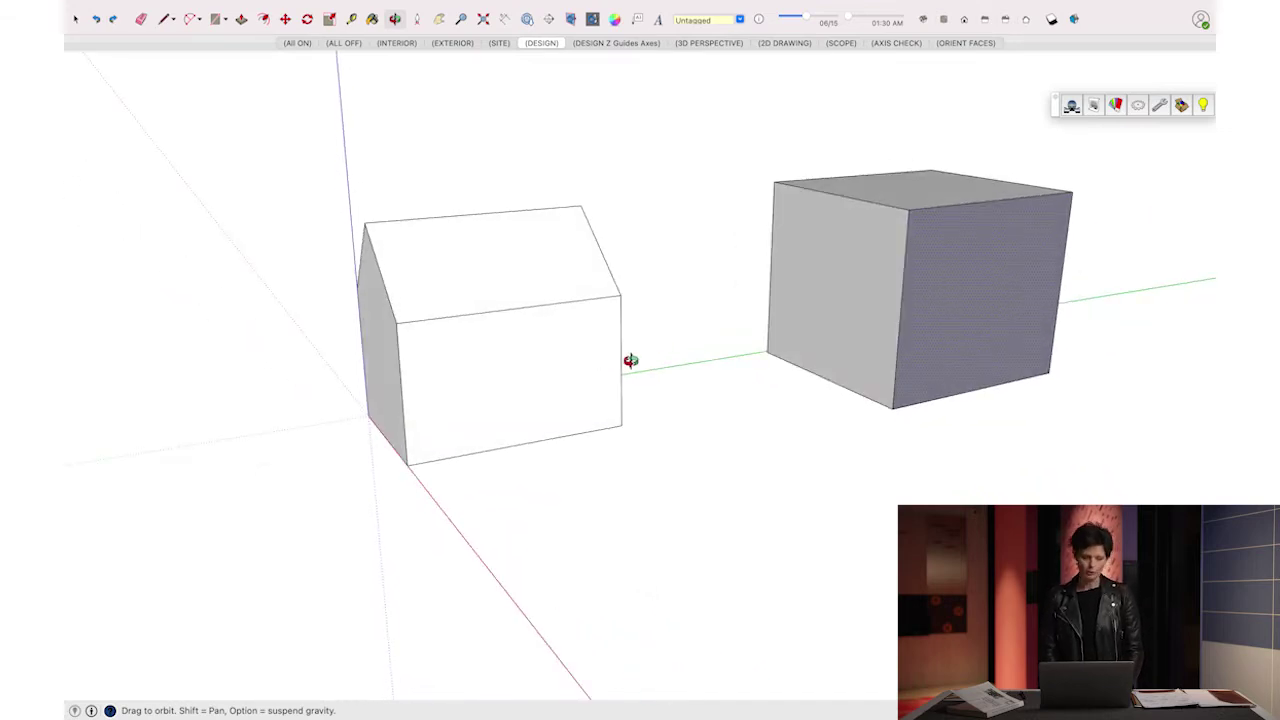
{"action": "left_click_drag", "start_coordinate": [369, 323], "coordinate": [531, 366]}
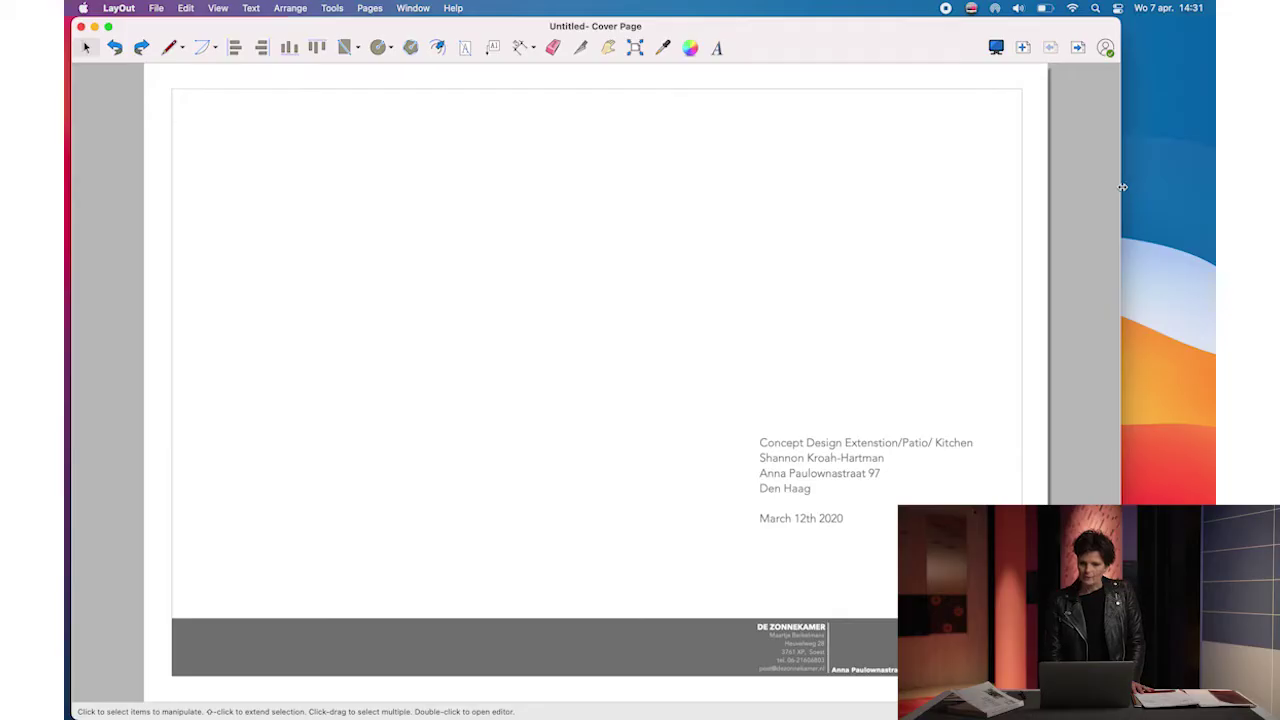
Step: Switch to LayOut and widen the cover page document's window to the screen edge
{"action": "left_click_drag", "start_coordinate": [1122, 188], "coordinate": [1213, 180]}
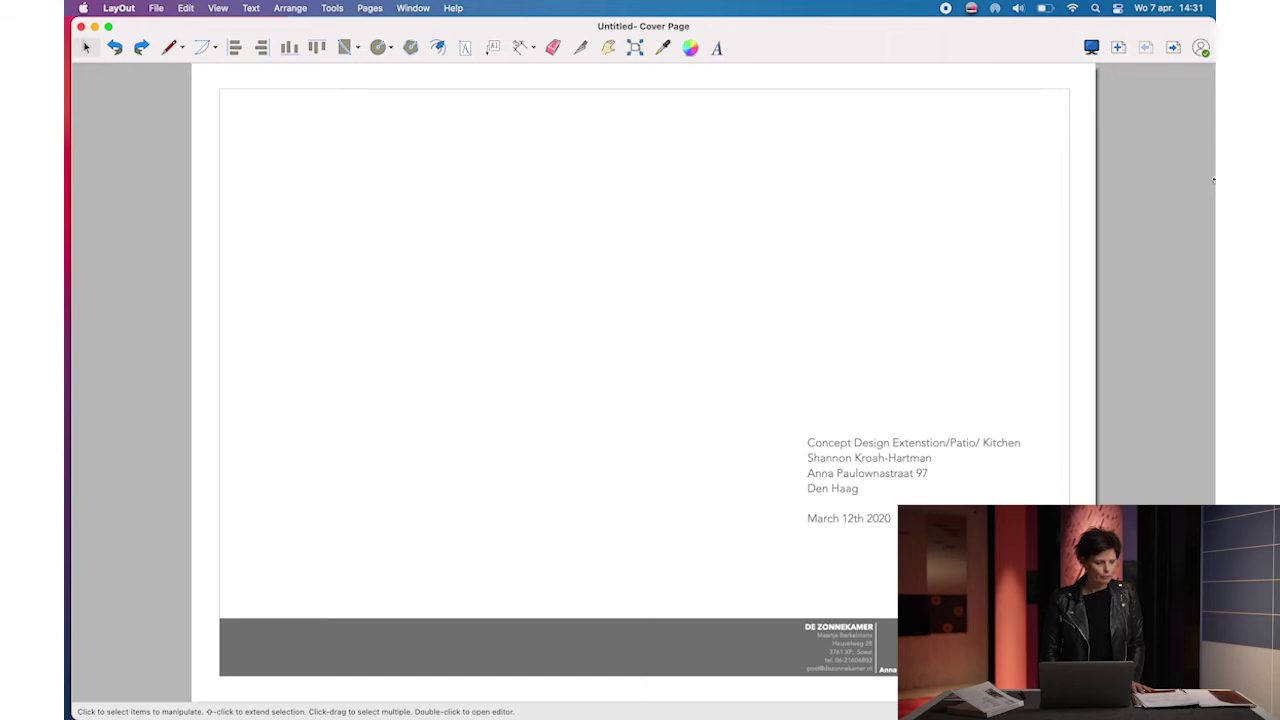
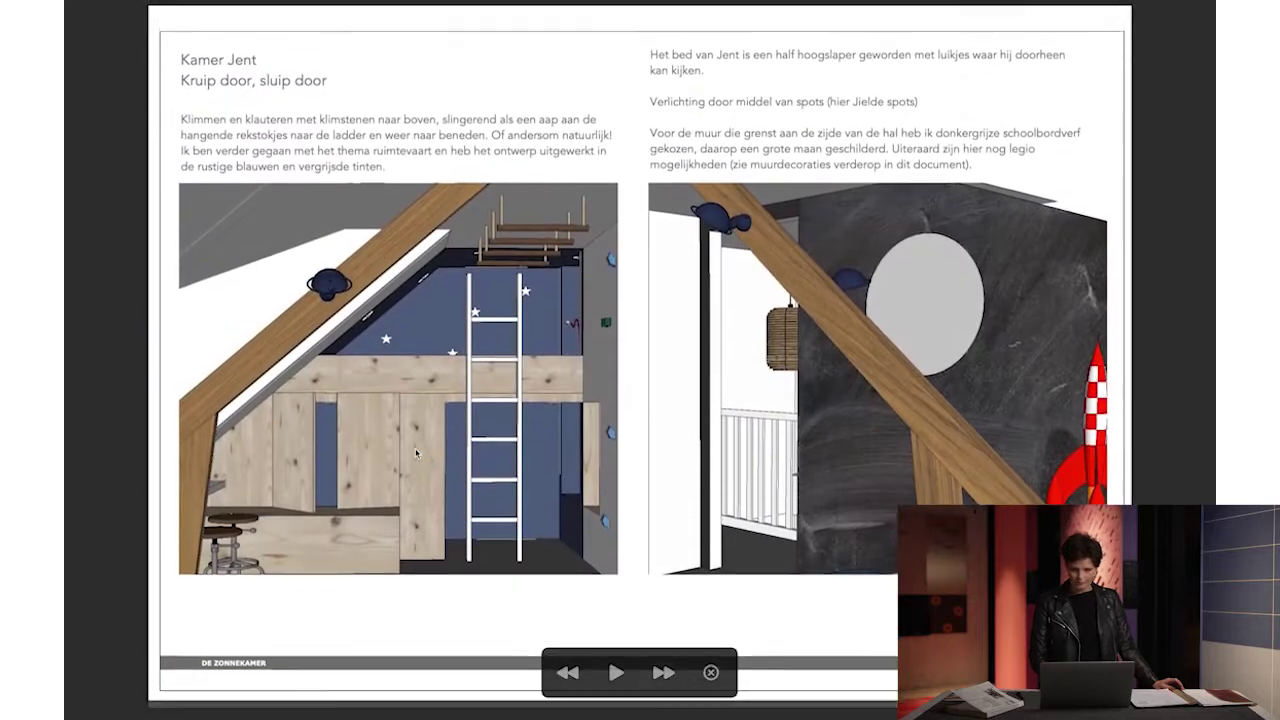
Step: Page through the full-screen presentation of the attic floor plan and the children's room renderings
{"action": "key", "text": "Left"}
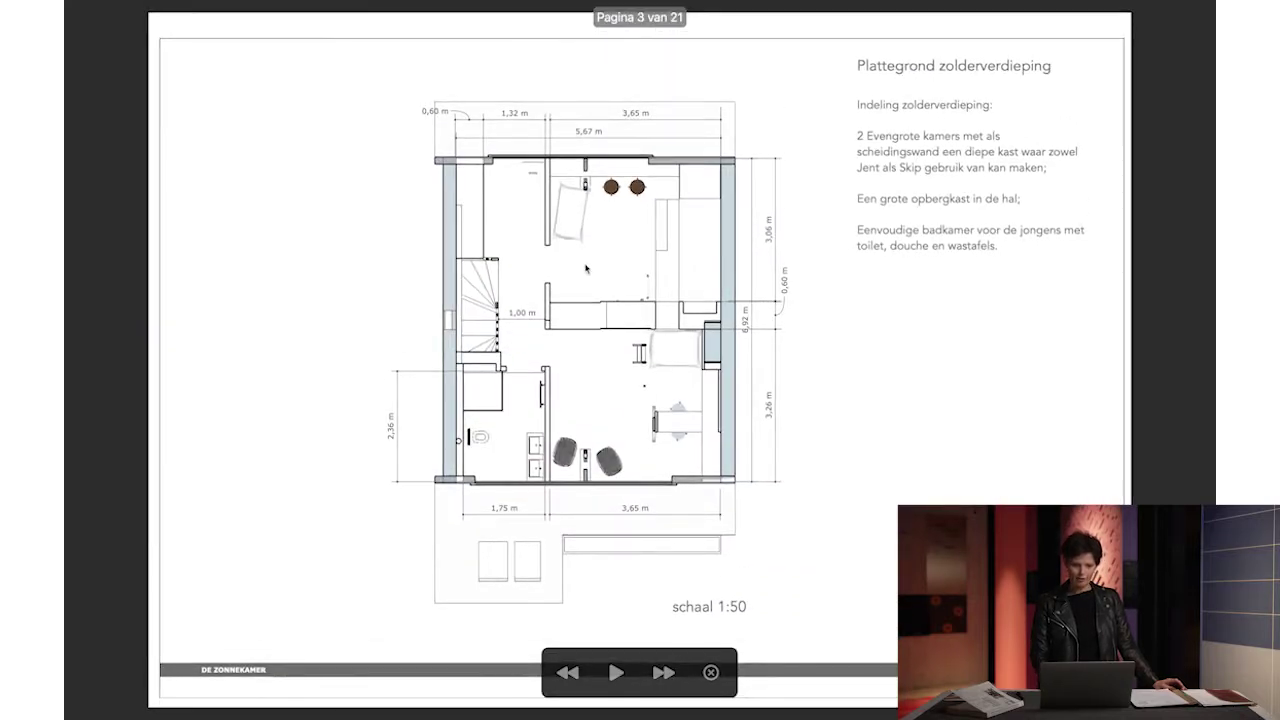
{"action": "left_click", "coordinate": [616, 674]}
{"action": "left_click", "coordinate": [570, 675]}
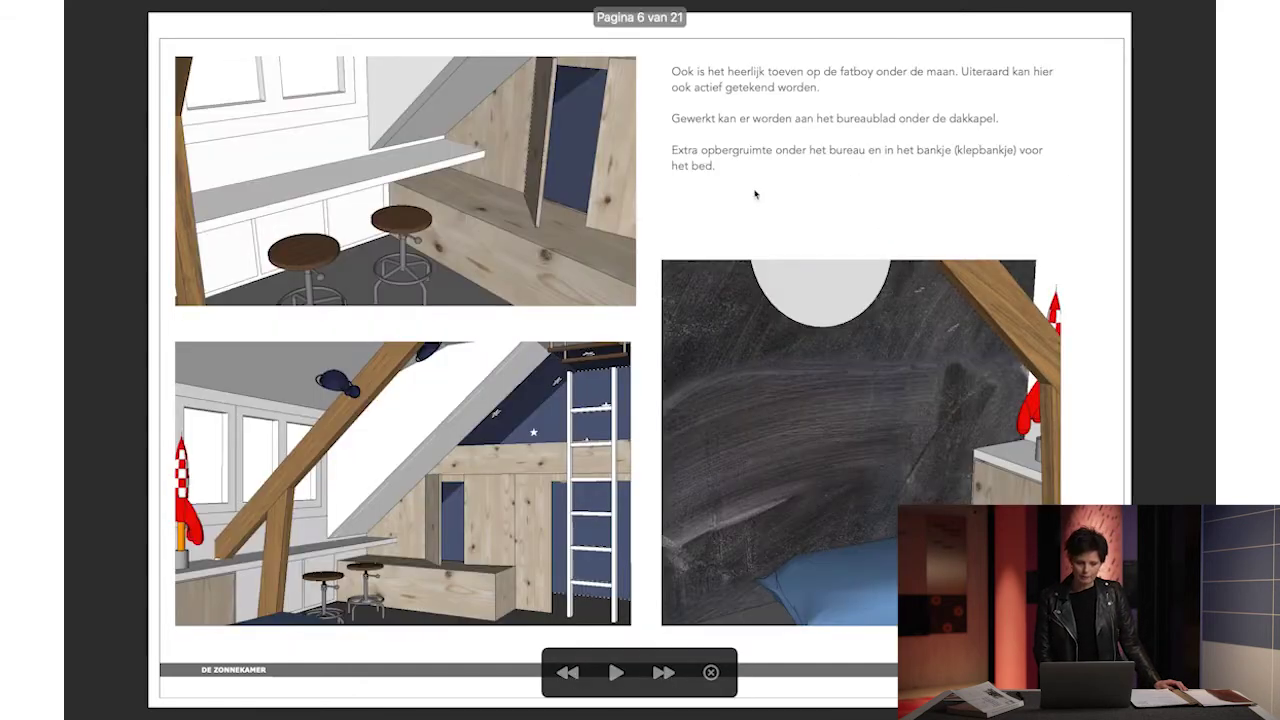
Step: Continue paging through the full-screen presentation, viewing the blue-green mood collage and the second children's room renderings
{"action": "left_click", "coordinate": [661, 675]}
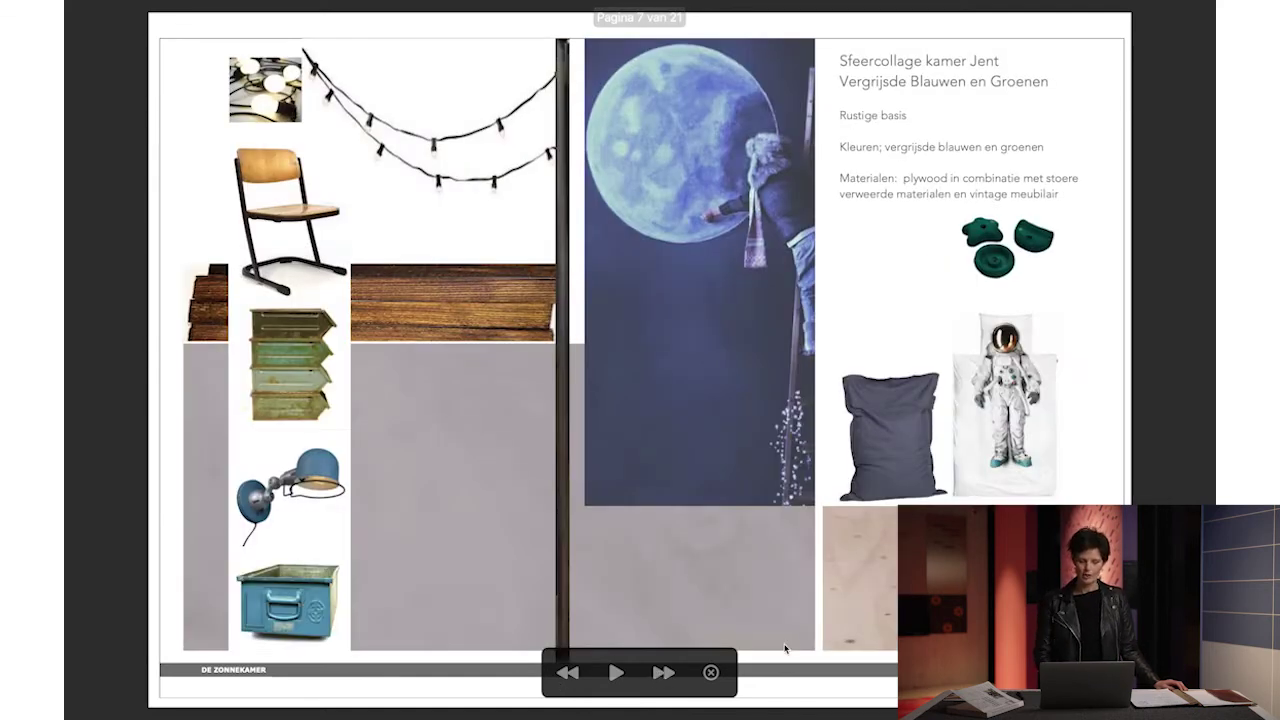
{"action": "left_click", "coordinate": [661, 675]}
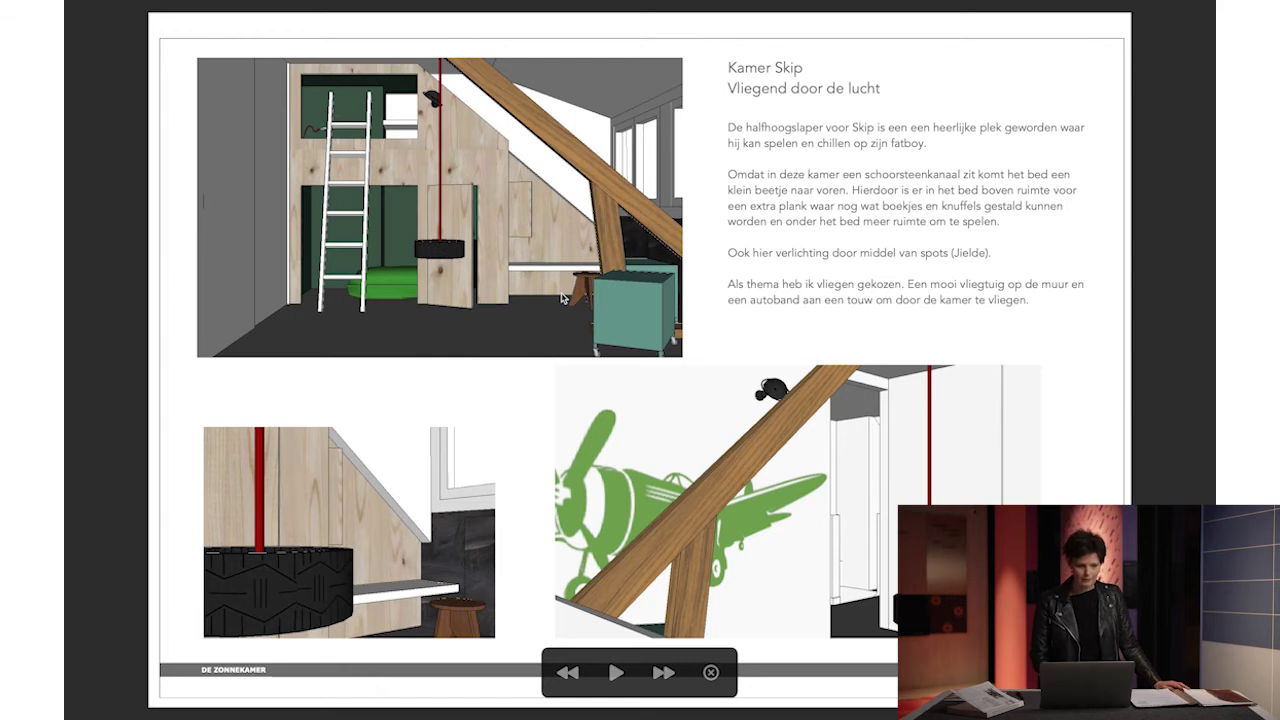
{"action": "left_click", "coordinate": [661, 675]}
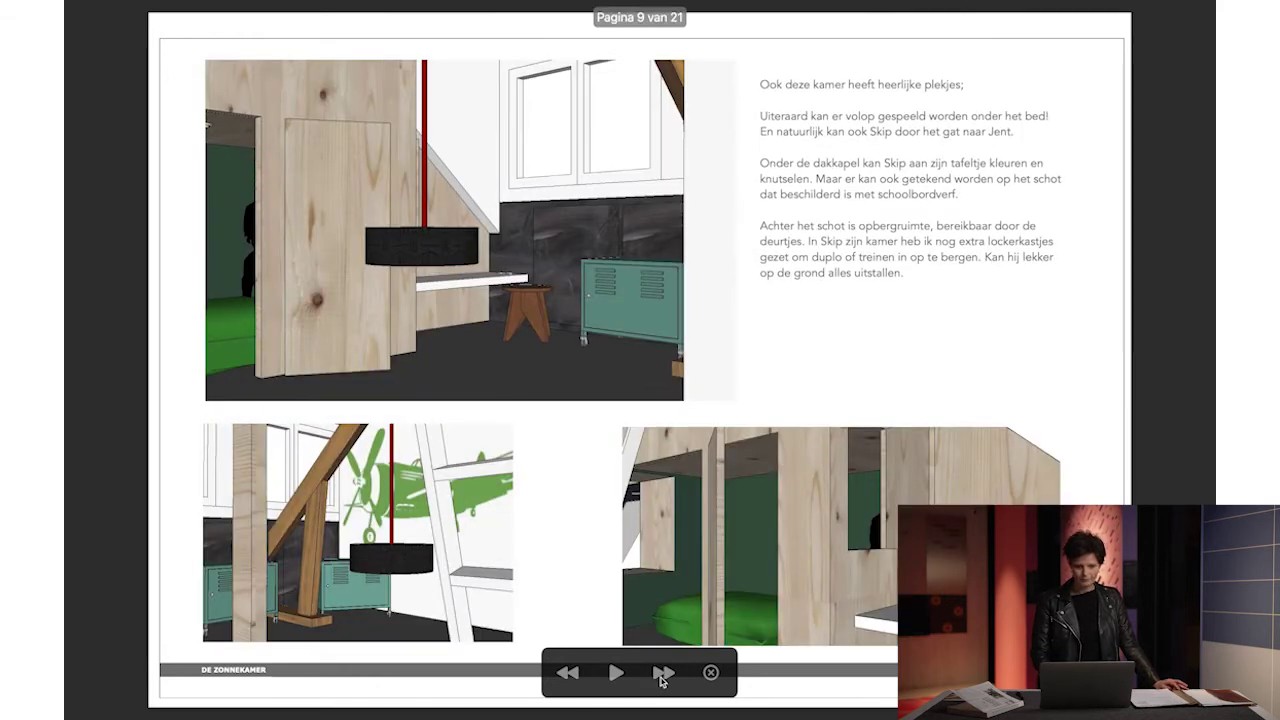
{"action": "left_click", "coordinate": [661, 675]}
{"action": "left_click", "coordinate": [661, 675]}
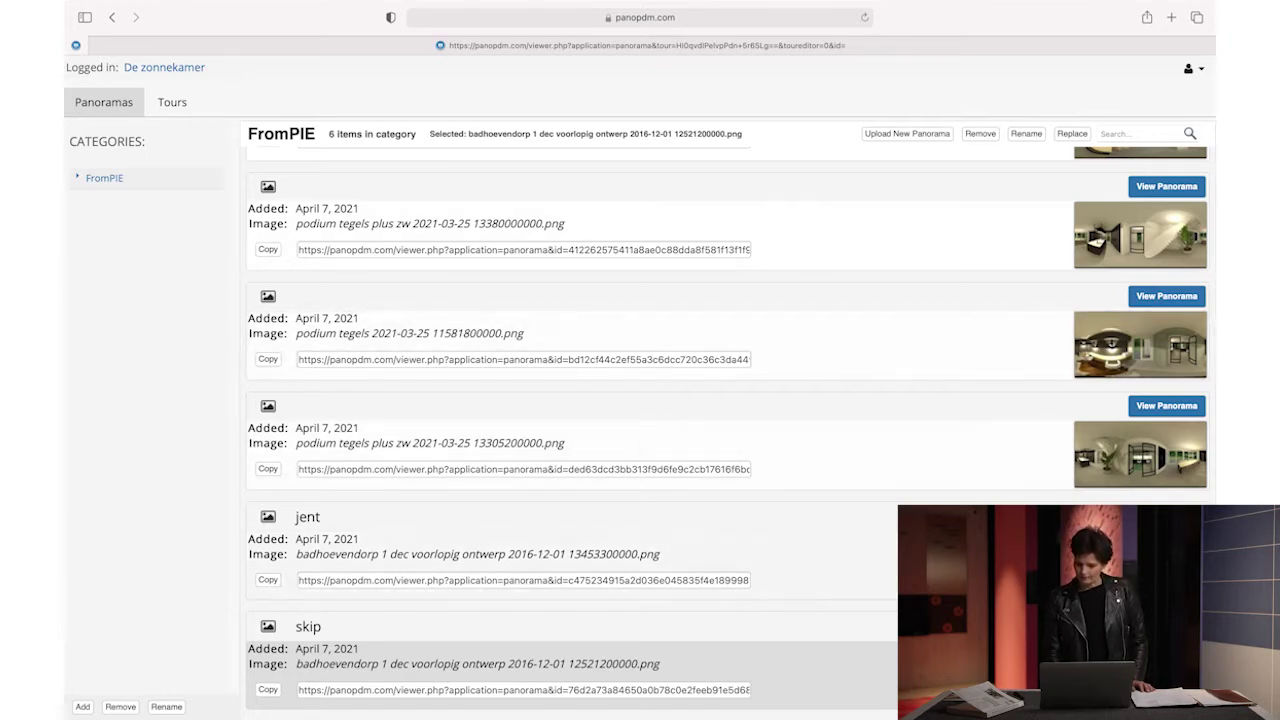
Step: Switch to the browser, open the 360-degree panoramas of the two children's rooms and look around each room
{"action": "left_click", "coordinate": [1167, 516]}
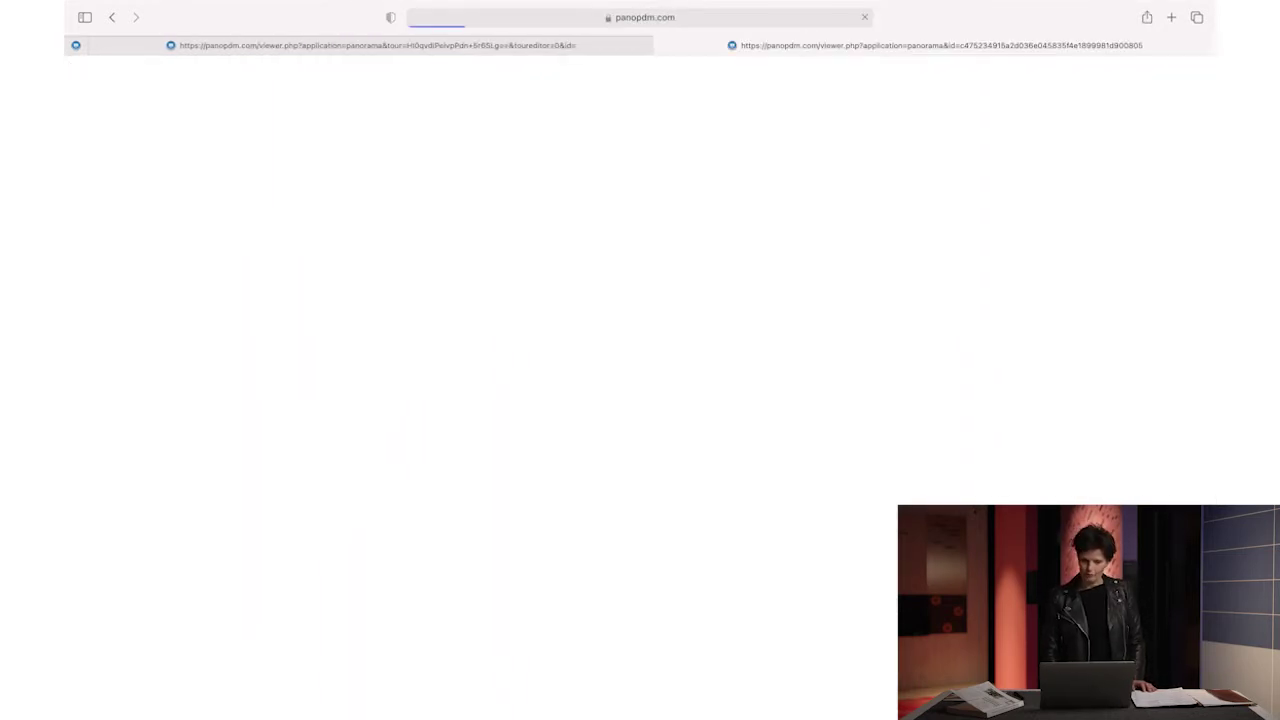
{"action": "left_click_drag", "start_coordinate": [875, 510], "coordinate": [500, 363]}
{"action": "left_click_drag", "start_coordinate": [263, 397], "coordinate": [704, 387]}
{"action": "left_click_drag", "start_coordinate": [452, 328], "coordinate": [466, 577]}
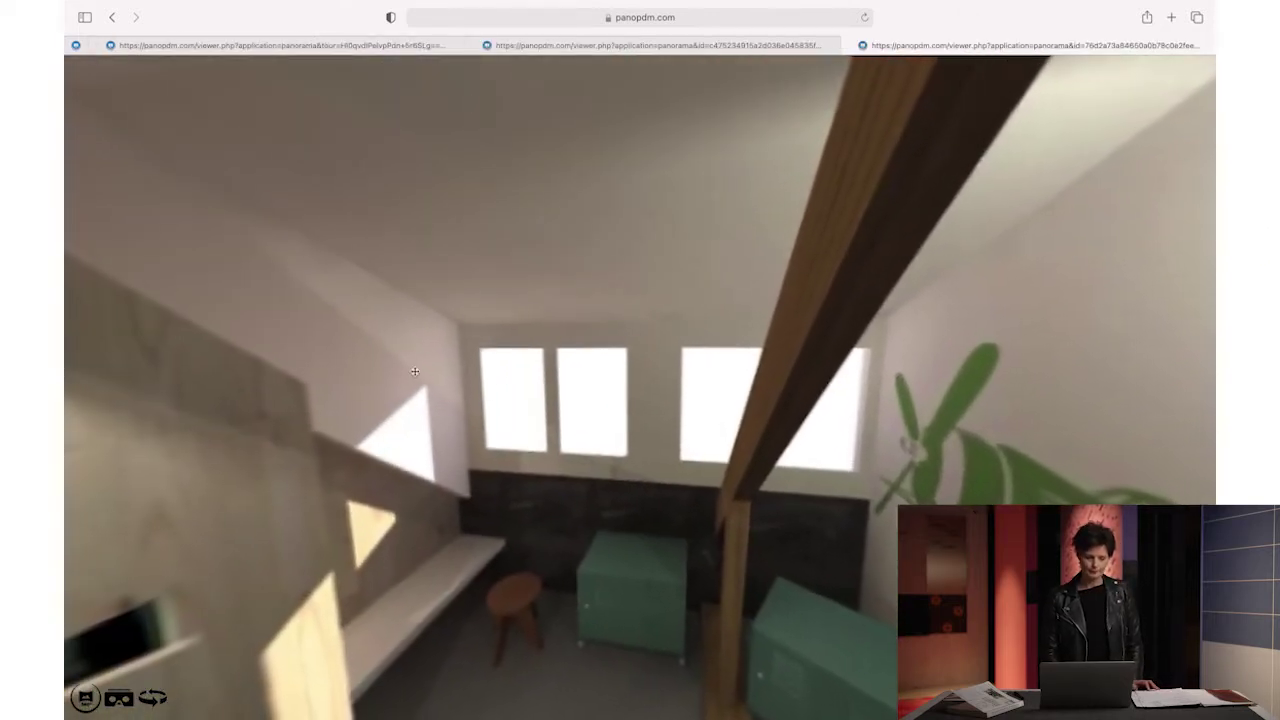
{"action": "left_click_drag", "start_coordinate": [269, 435], "coordinate": [592, 421]}
{"action": "left_click_drag", "start_coordinate": [265, 566], "coordinate": [862, 442]}
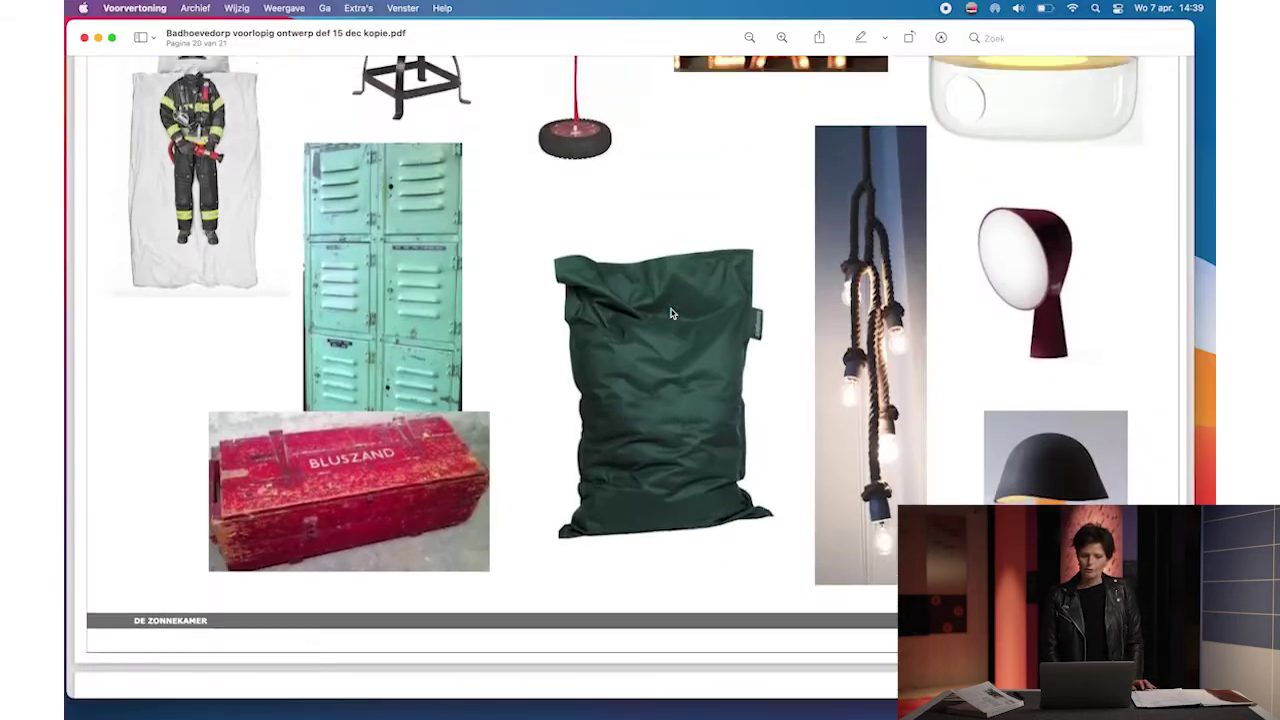
Step: Switch to the Badhoevedorp preliminary design PDF in Preview and browse back from the accessories pages to the en-suite bathroom floor plan
{"action": "scroll", "coordinate": [671, 312], "scroll_direction": "down", "scroll_amount": 10}
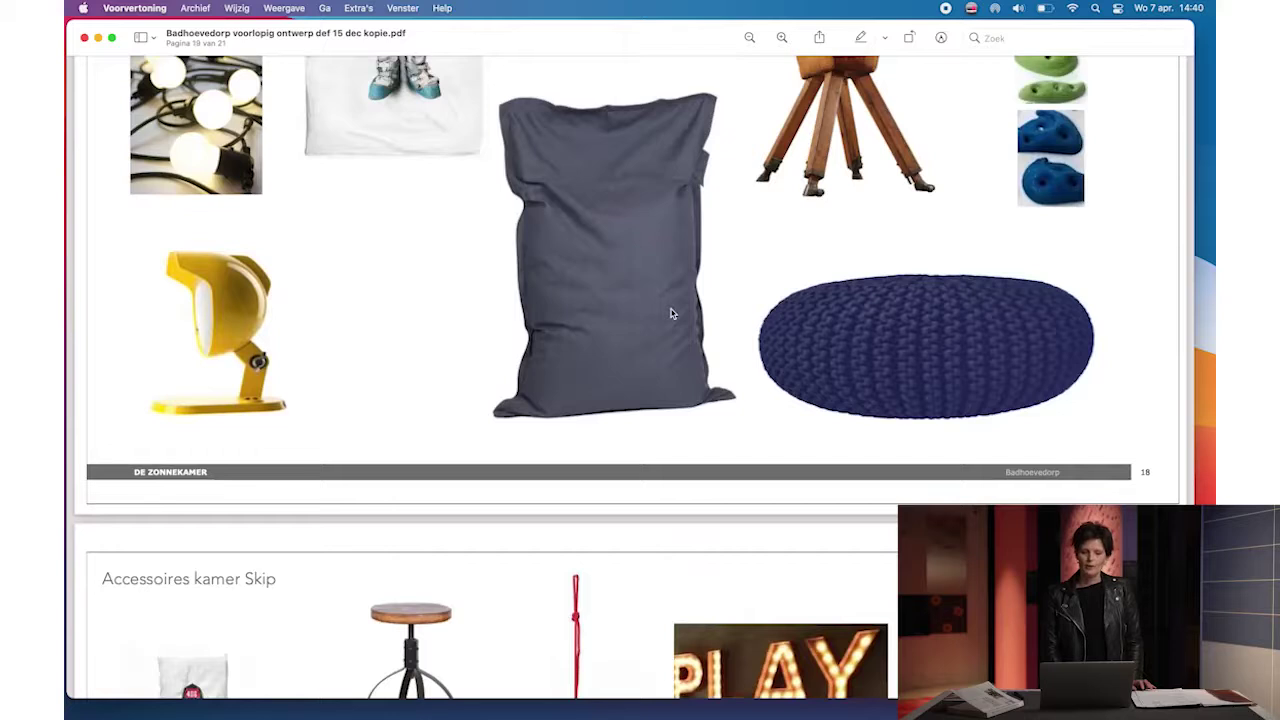
{"action": "scroll", "coordinate": [671, 312], "scroll_direction": "up", "scroll_amount": 10}
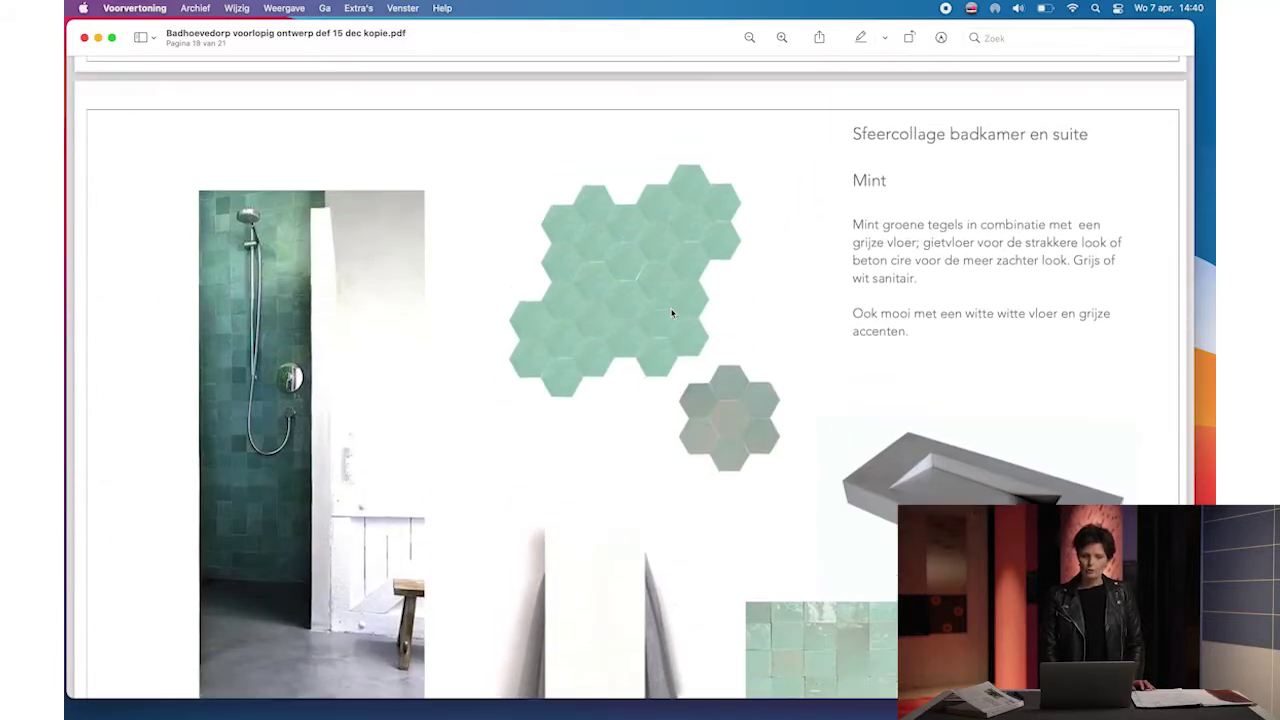
{"action": "scroll", "coordinate": [671, 312], "scroll_direction": "up", "scroll_amount": 10}
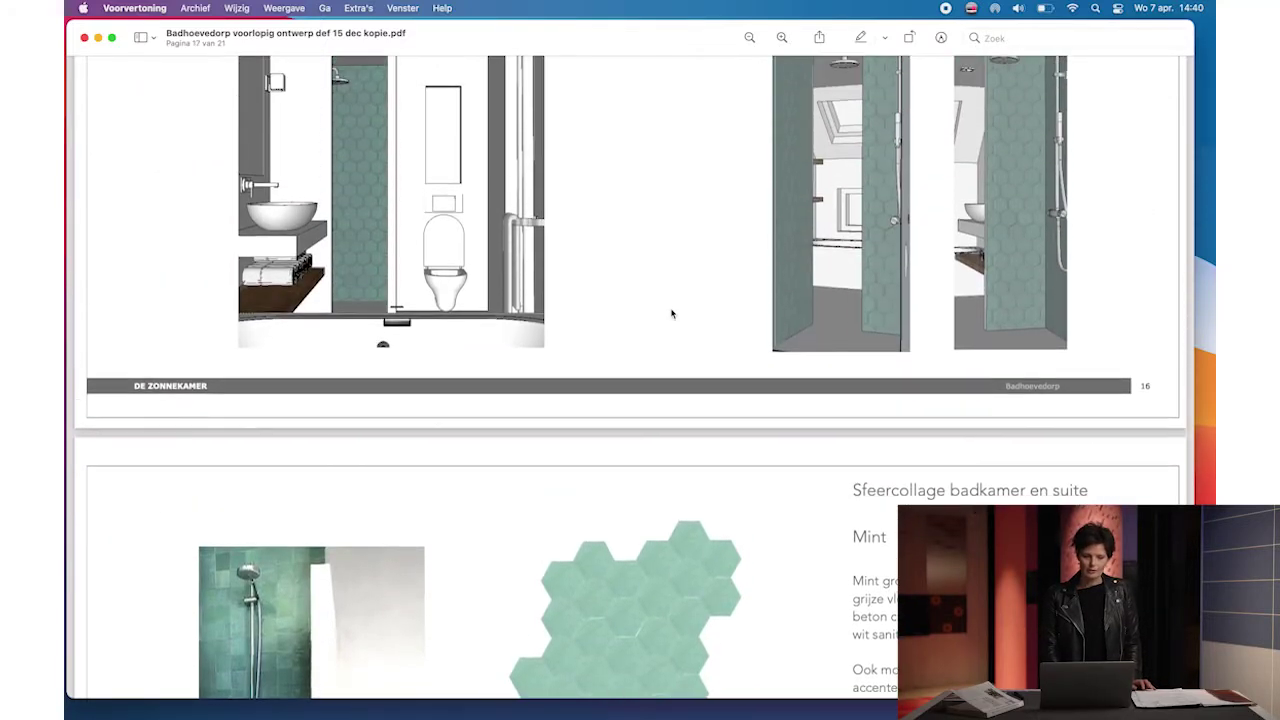
{"action": "scroll", "coordinate": [671, 313], "scroll_direction": "up", "scroll_amount": 5}
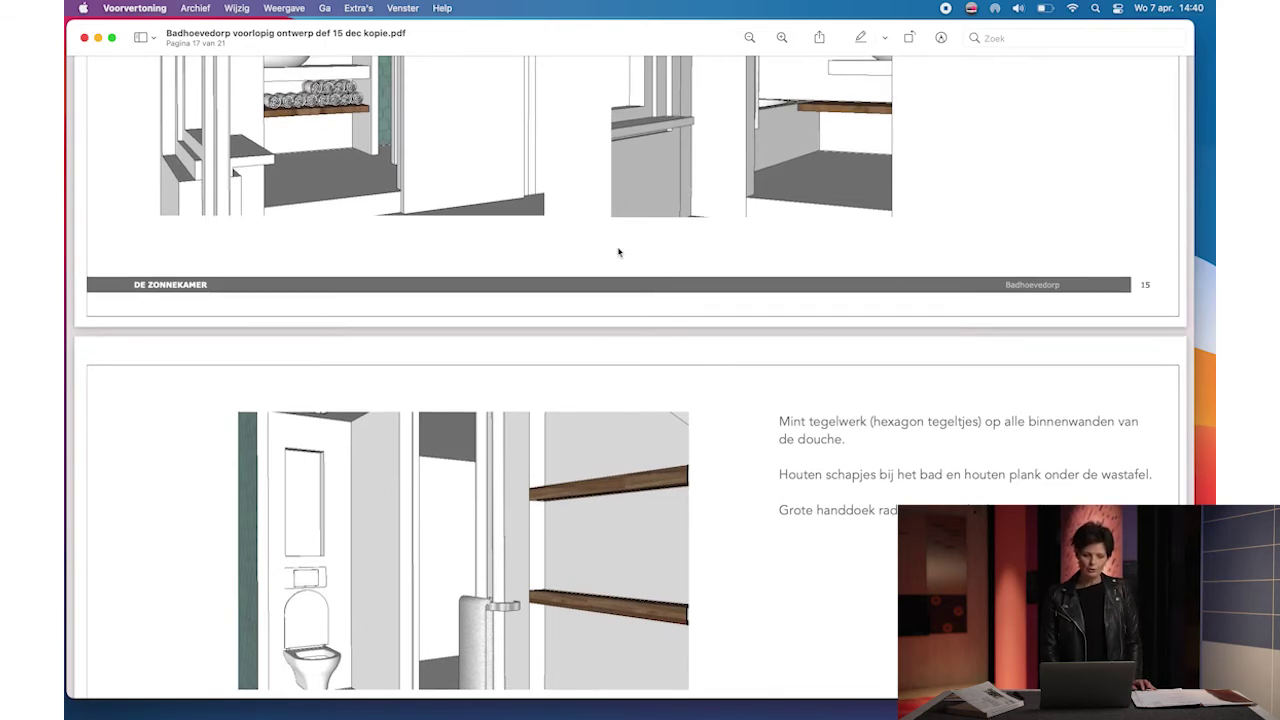
{"action": "scroll", "coordinate": [618, 252], "scroll_direction": "up", "scroll_amount": 10}
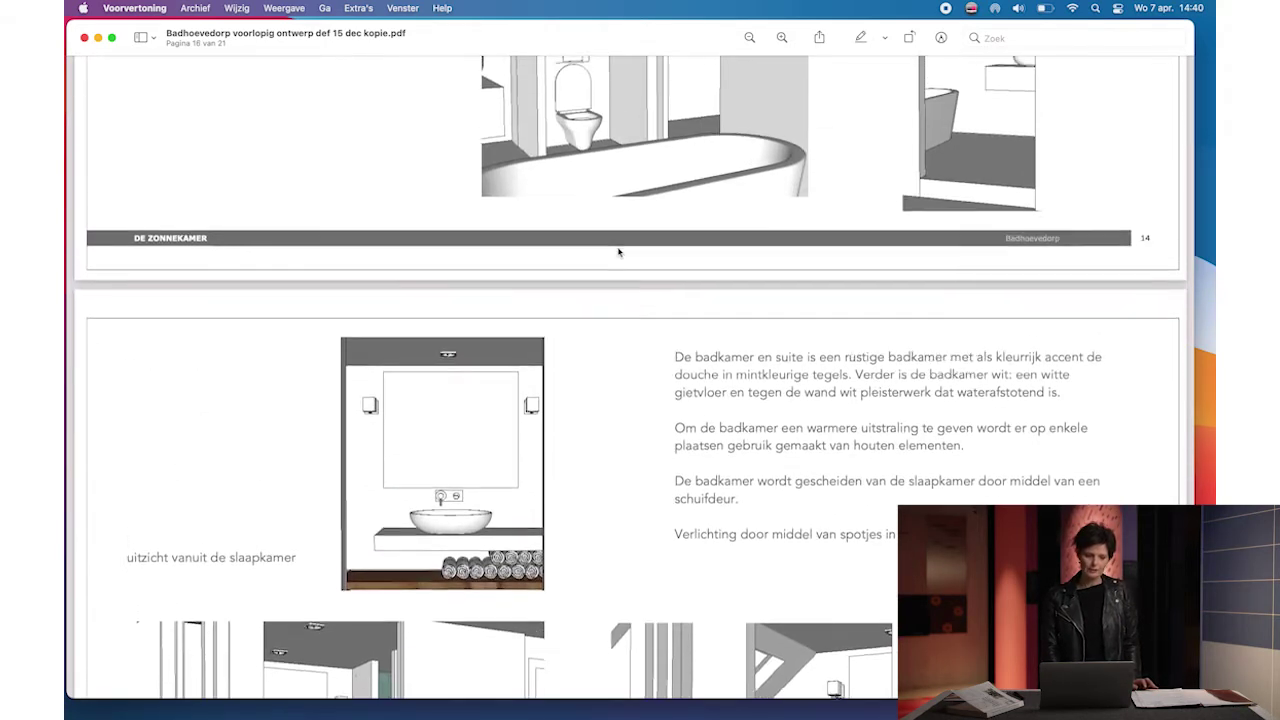
{"action": "scroll", "coordinate": [618, 252], "scroll_direction": "up", "scroll_amount": 5}
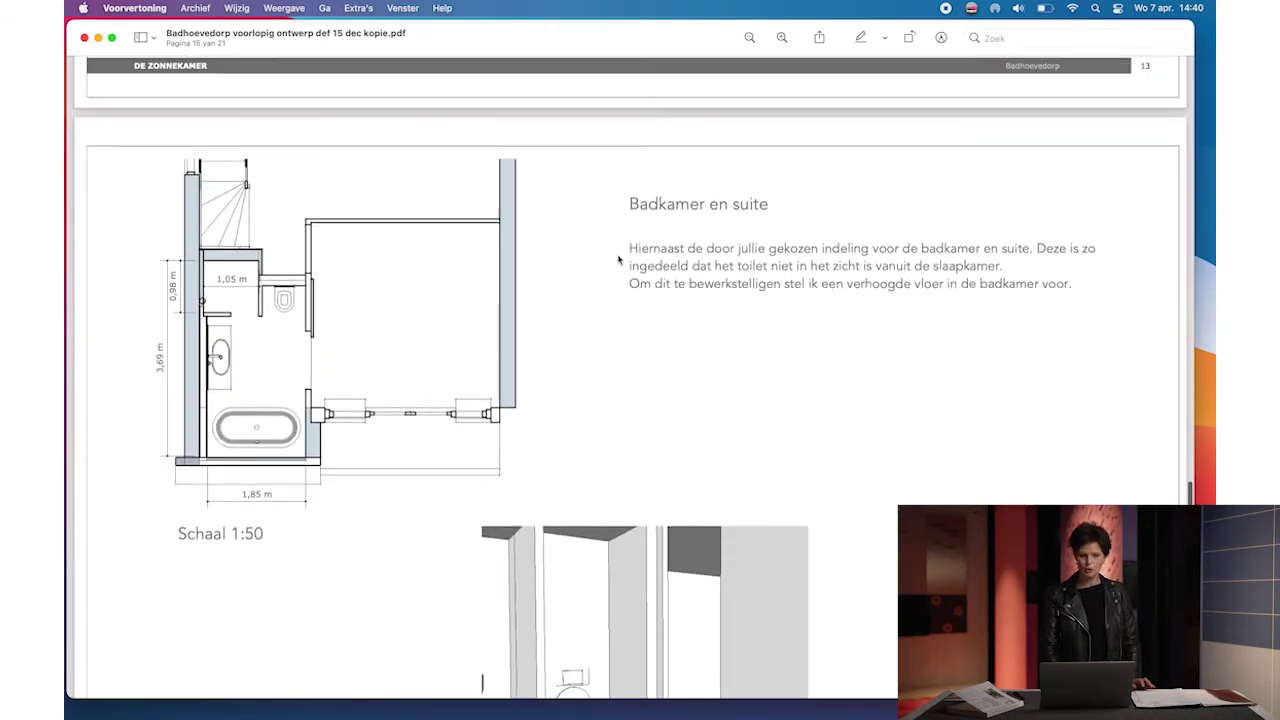
Step: Reposition the PDF window and widen it to the screen edge while showing the en-suite bathroom pages
{"action": "scroll", "coordinate": [618, 260], "scroll_direction": "down", "scroll_amount": 4}
{"action": "left_click_drag", "start_coordinate": [586, 51], "coordinate": [560, 5]}
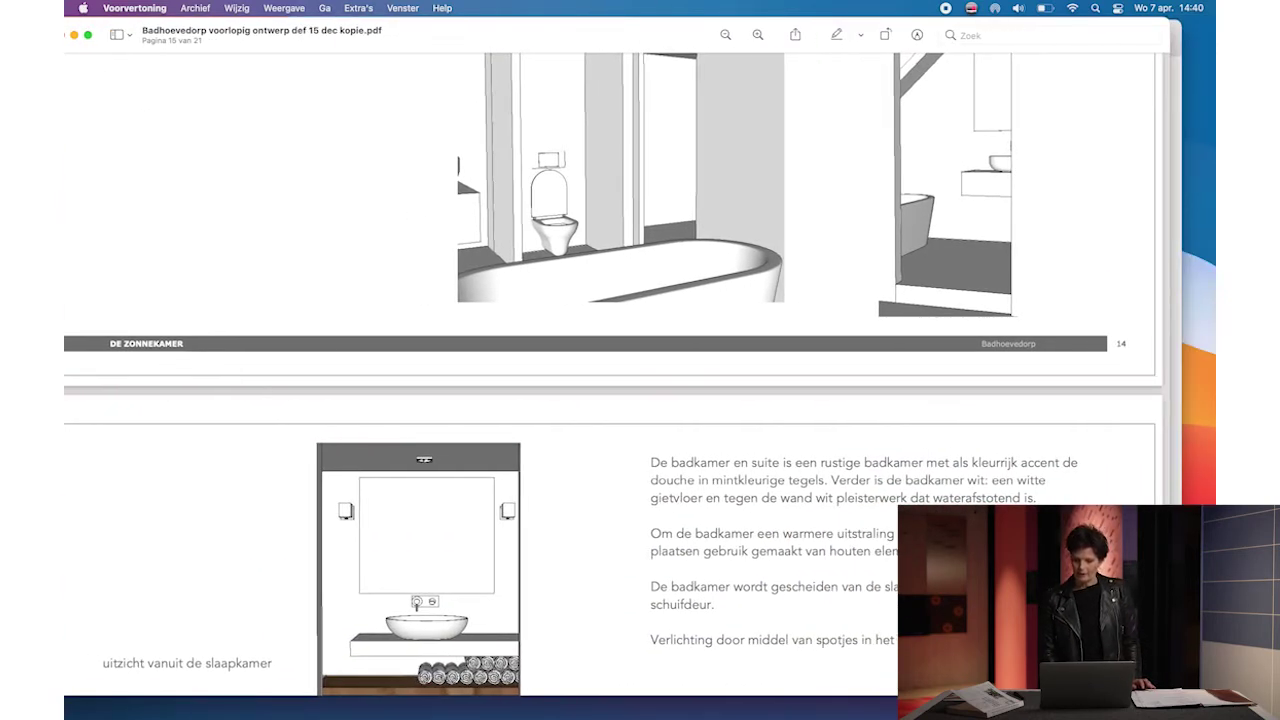
{"action": "left_click_drag", "start_coordinate": [1168, 506], "coordinate": [1213, 506]}
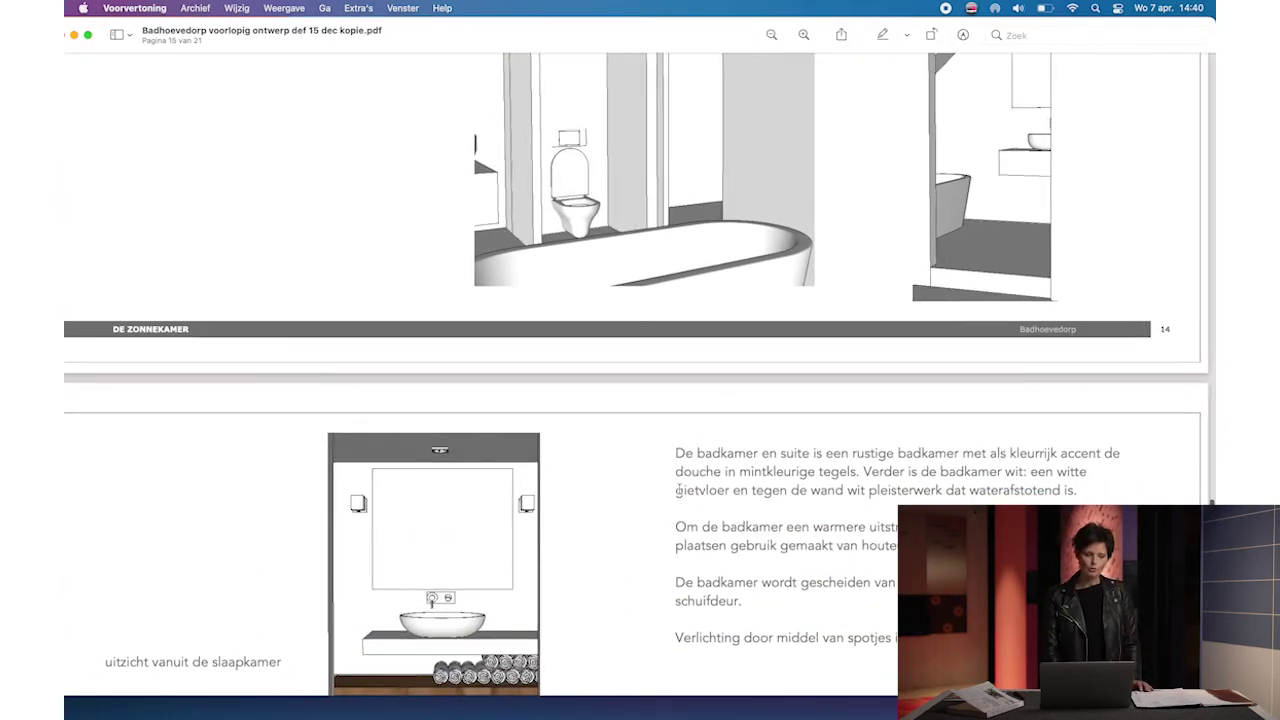
Step: Review the bathroom renderings, the children's room accessories and the final 'Wanddecoratie kinderkamers' page of the PDF
{"action": "scroll", "coordinate": [775, 518], "scroll_direction": "down", "scroll_amount": 10}
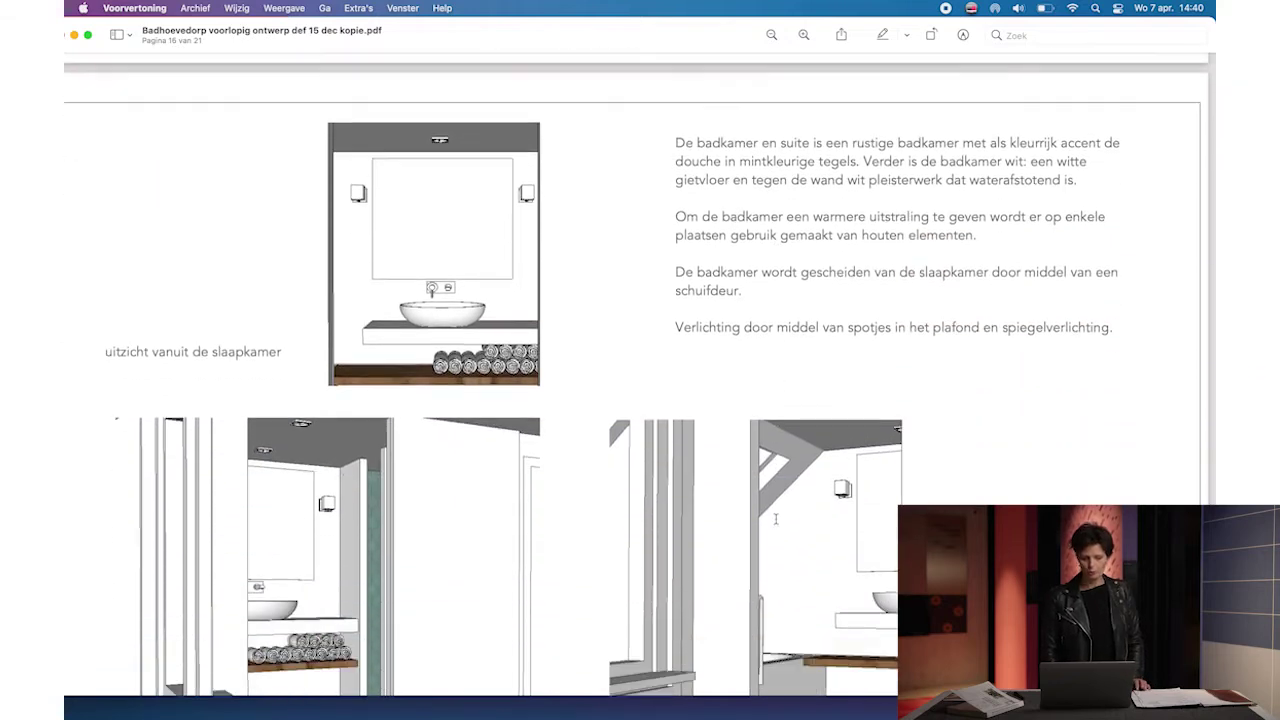
{"action": "scroll", "coordinate": [775, 518], "scroll_direction": "down", "scroll_amount": 15}
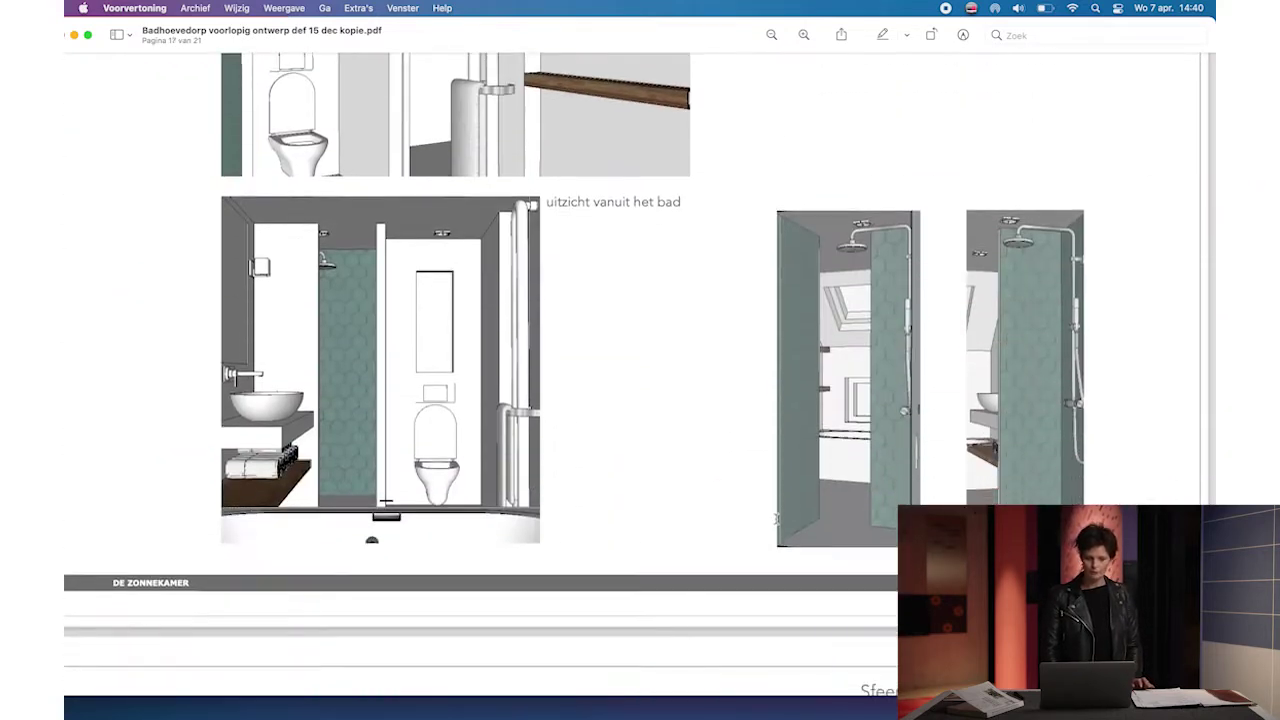
{"action": "scroll", "coordinate": [775, 518], "scroll_direction": "down", "scroll_amount": 10}
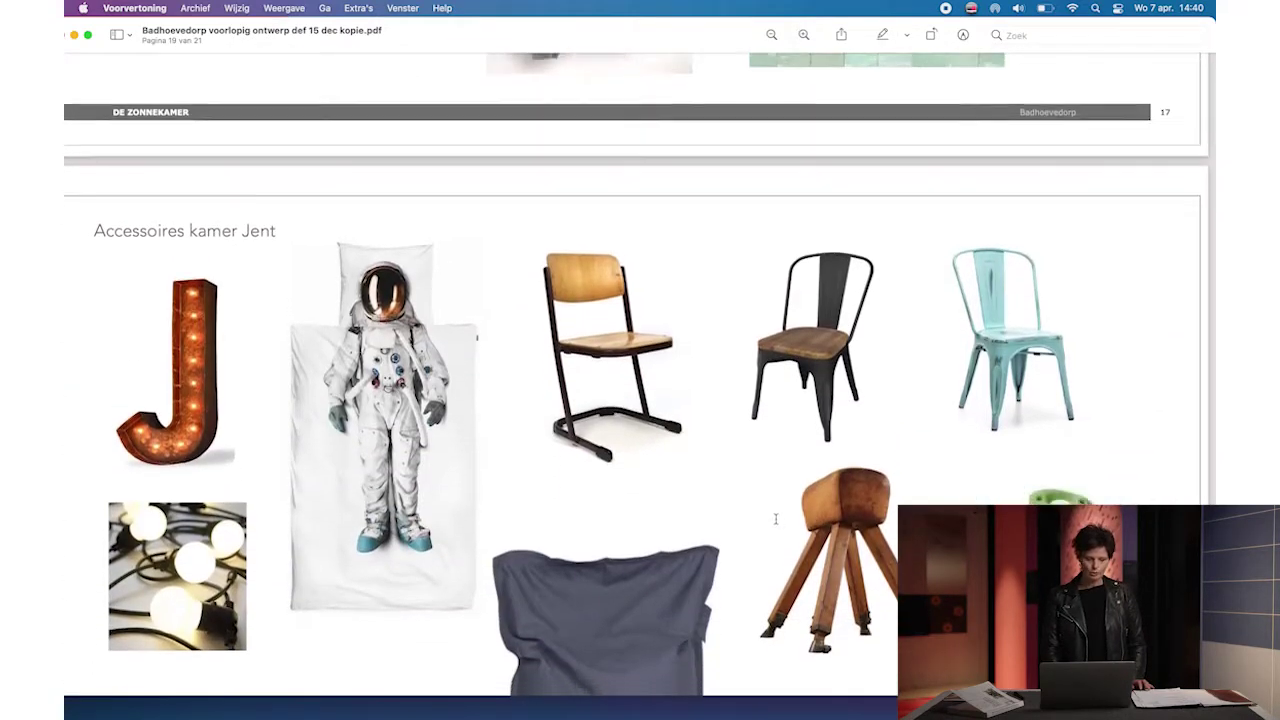
{"action": "scroll", "coordinate": [775, 518], "scroll_direction": "up", "scroll_amount": 1}
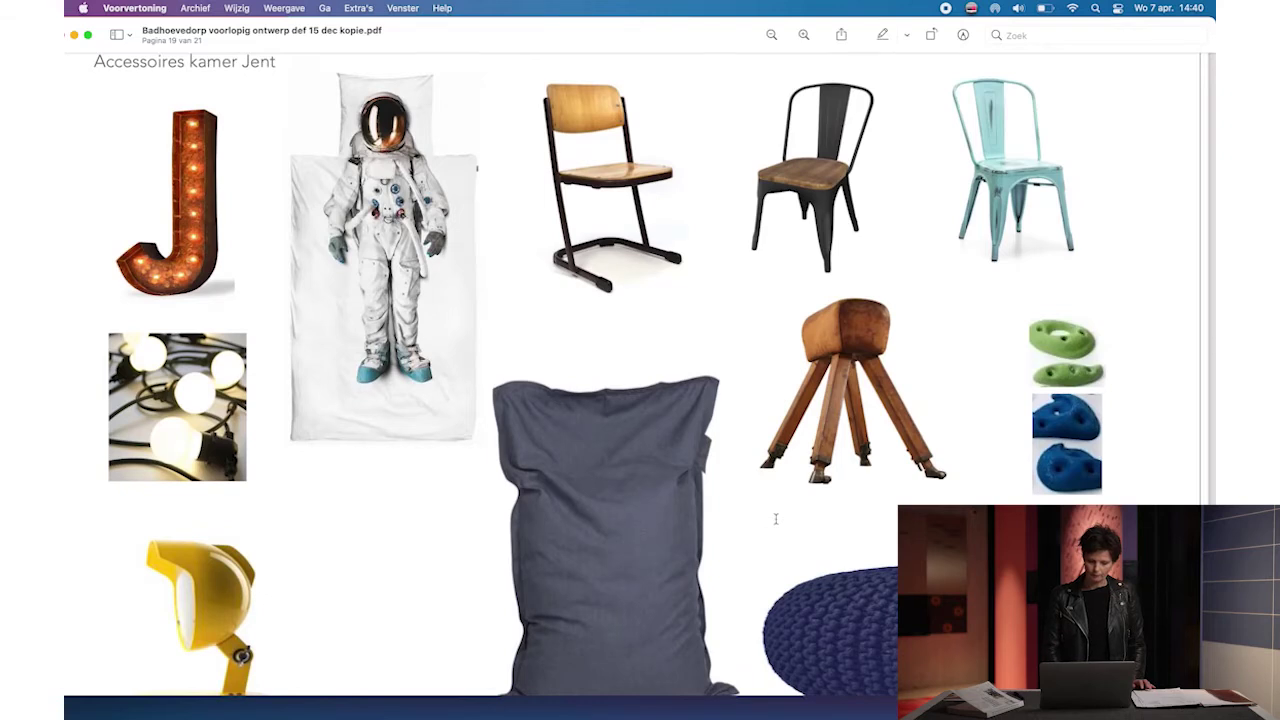
{"action": "scroll", "coordinate": [776, 519], "scroll_direction": "down", "scroll_amount": 2}
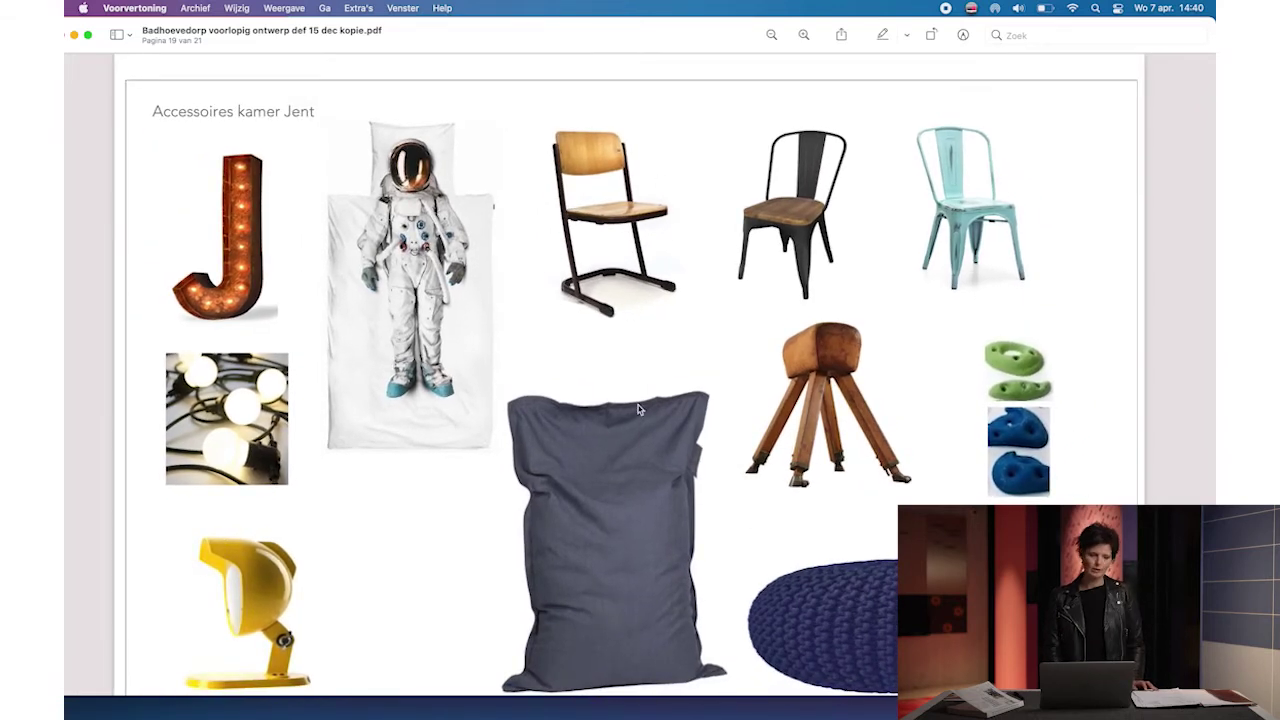
{"action": "scroll", "coordinate": [662, 443], "scroll_direction": "down", "scroll_amount": 15}
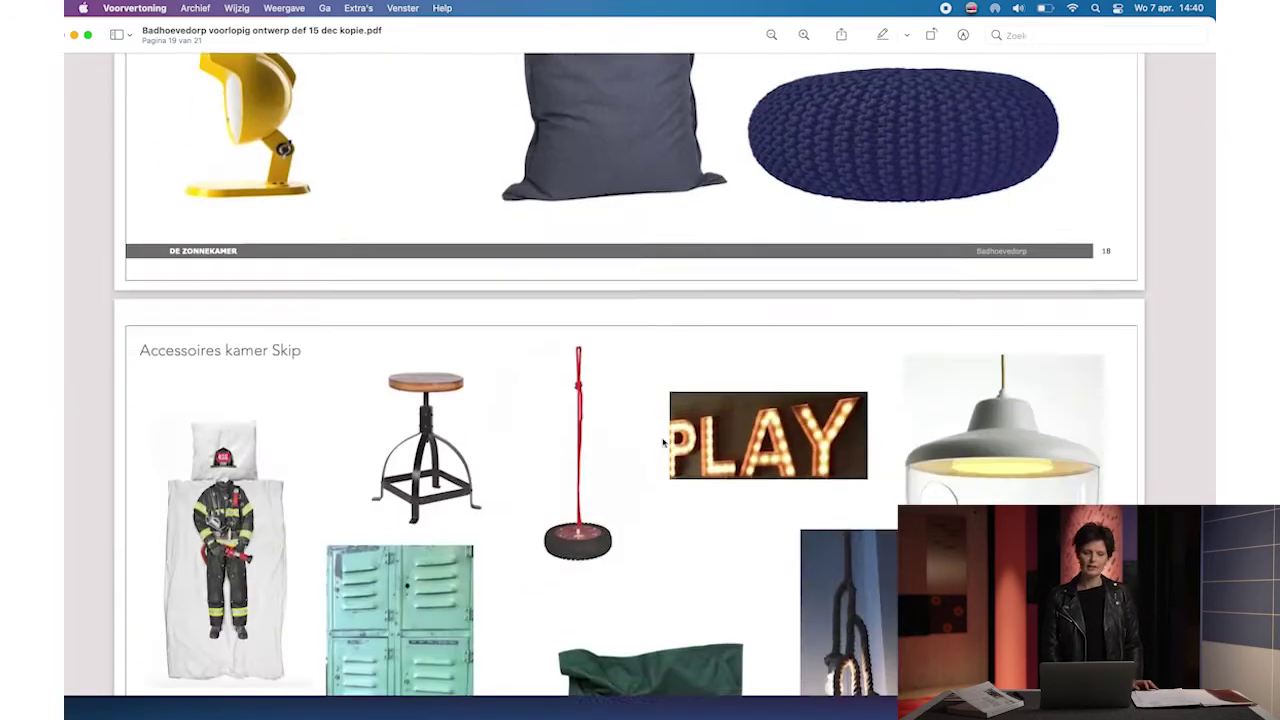
{"action": "scroll", "coordinate": [662, 443], "scroll_direction": "down", "scroll_amount": 15}
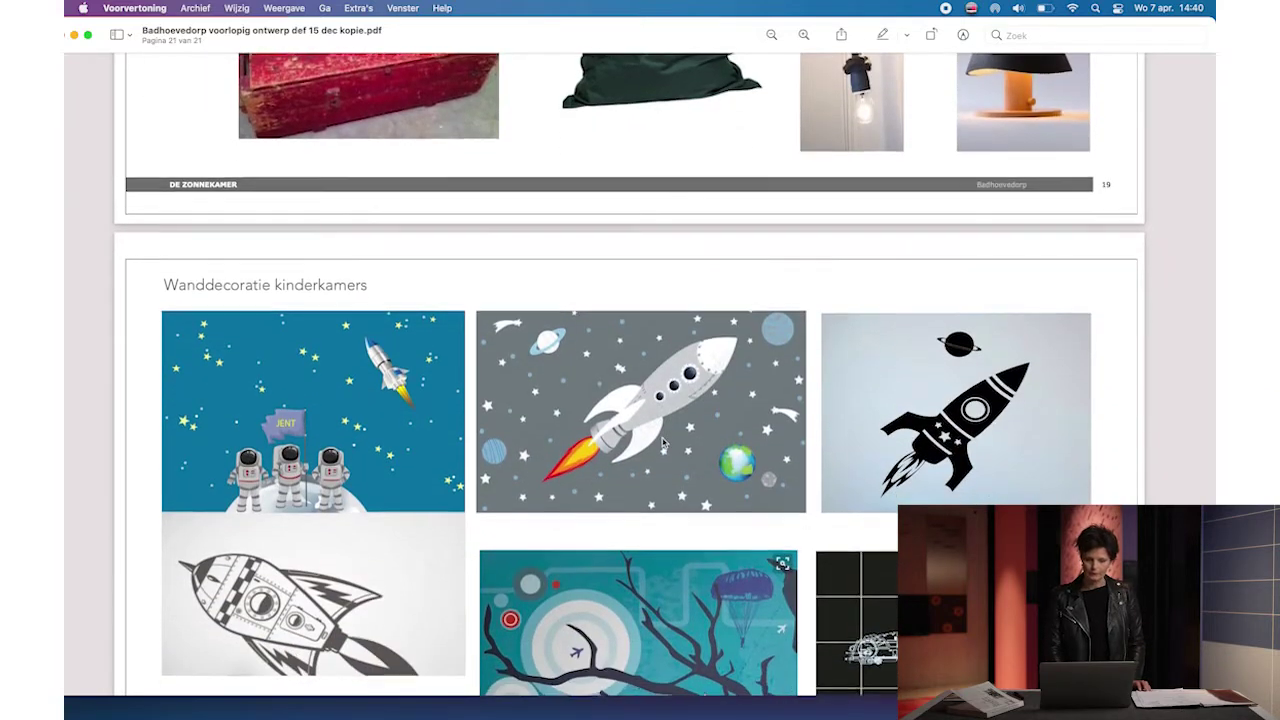
{"action": "scroll", "coordinate": [662, 443], "scroll_direction": "down", "scroll_amount": 2}
{"action": "scroll", "coordinate": [662, 443], "scroll_direction": "down", "scroll_amount": 4}
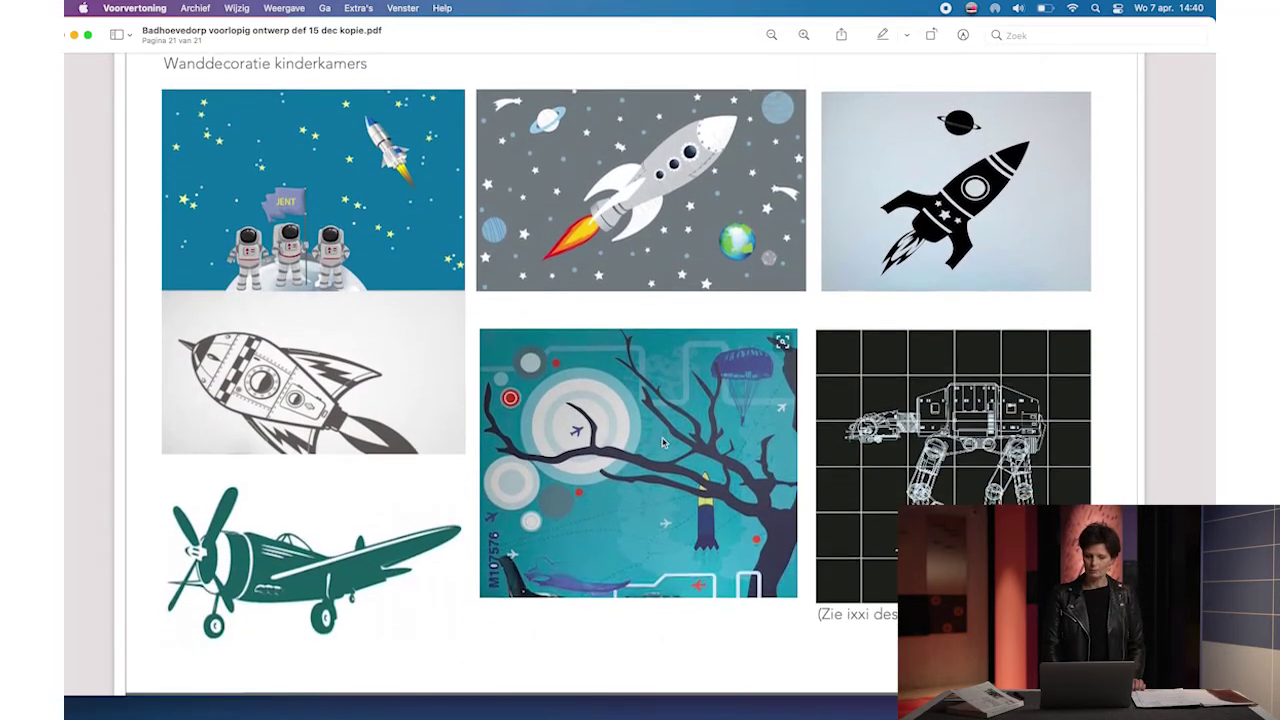
Step: Go back through the accessories pages to the mint bathroom mood board
{"action": "scroll", "coordinate": [662, 443], "scroll_direction": "up", "scroll_amount": 12}
{"action": "scroll", "coordinate": [662, 443], "scroll_direction": "up", "scroll_amount": 20}
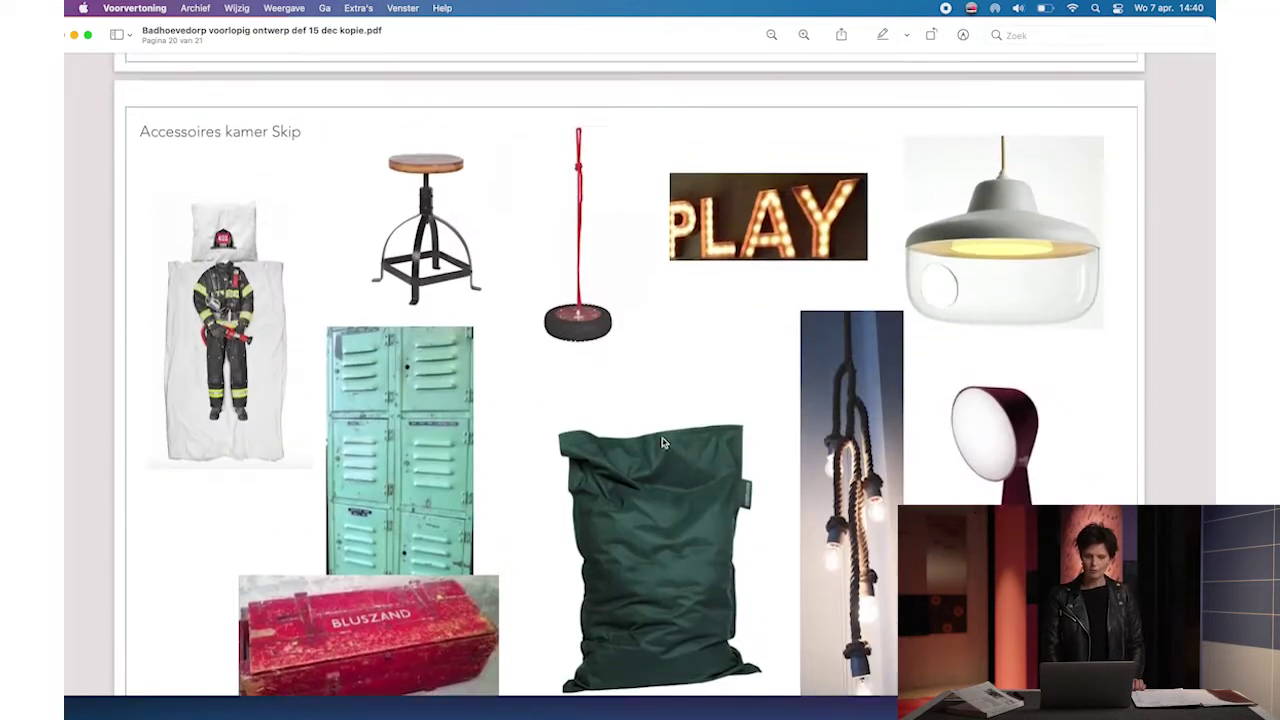
{"action": "scroll", "coordinate": [662, 443], "scroll_direction": "up", "scroll_amount": 8}
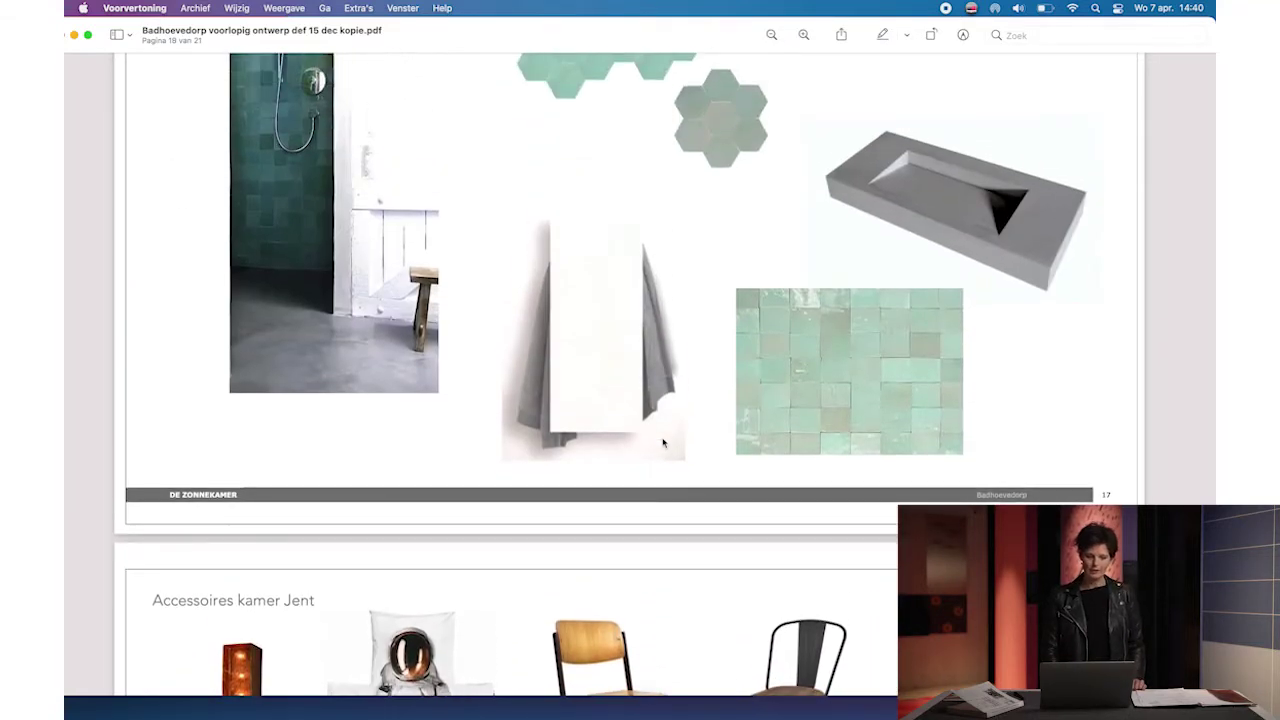
{"action": "scroll", "coordinate": [618, 220], "scroll_direction": "up", "scroll_amount": 12}
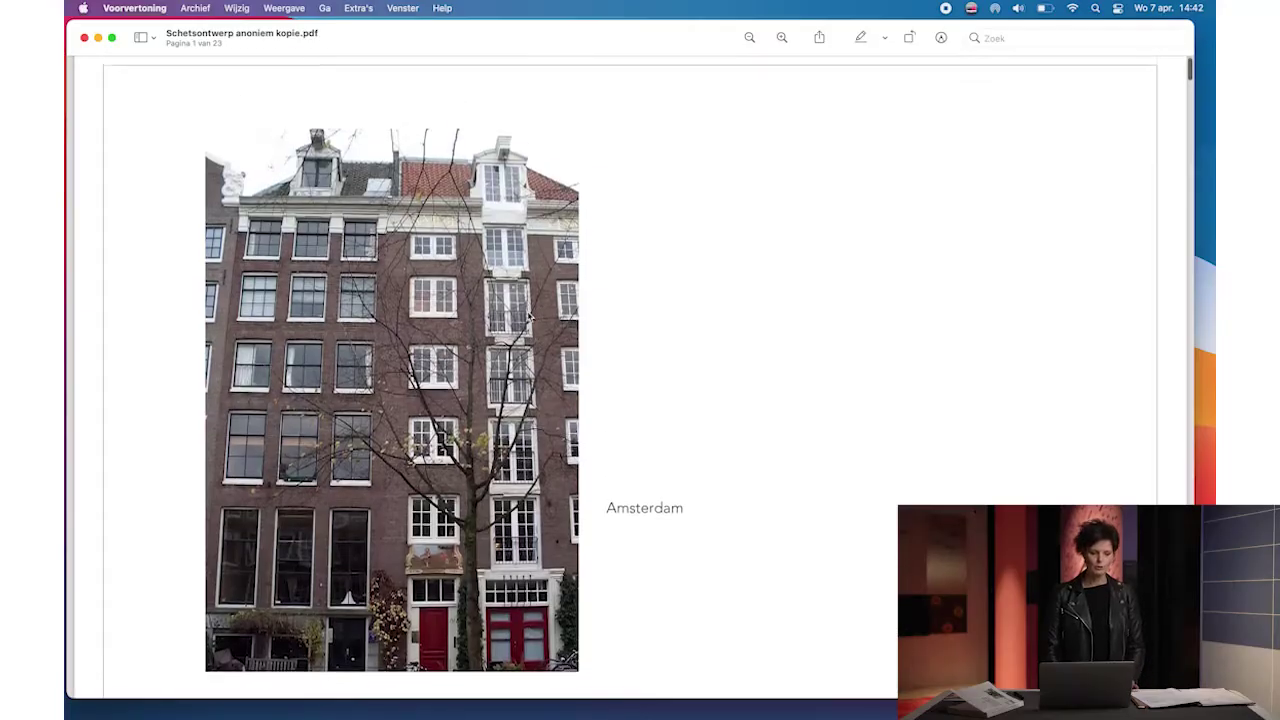
Step: Examine the Amsterdam cover page and the 'Programma van eisen' in Schetsontwerp anoniem kopie.pdf
{"action": "scroll", "coordinate": [530, 317], "scroll_direction": "up", "scroll_amount": 1}
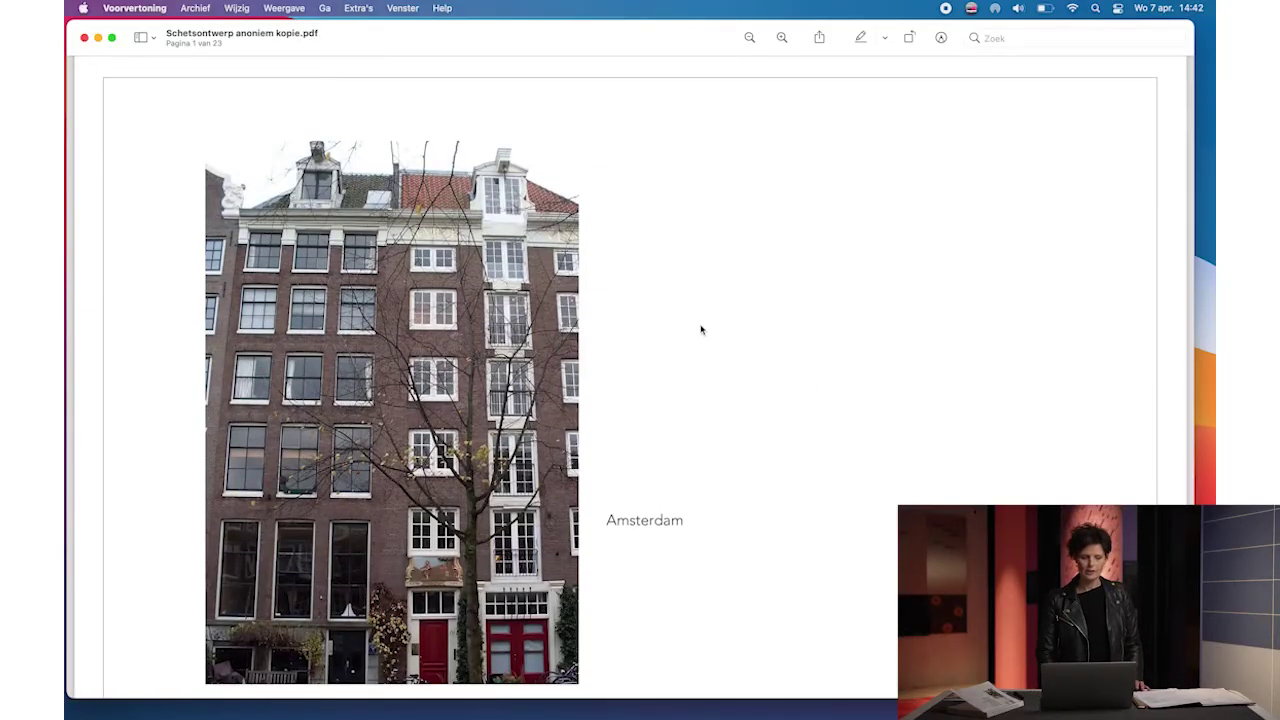
{"action": "scroll", "coordinate": [701, 330], "scroll_direction": "down", "scroll_amount": 10}
{"action": "scroll", "coordinate": [701, 330], "scroll_direction": "down", "scroll_amount": 10}
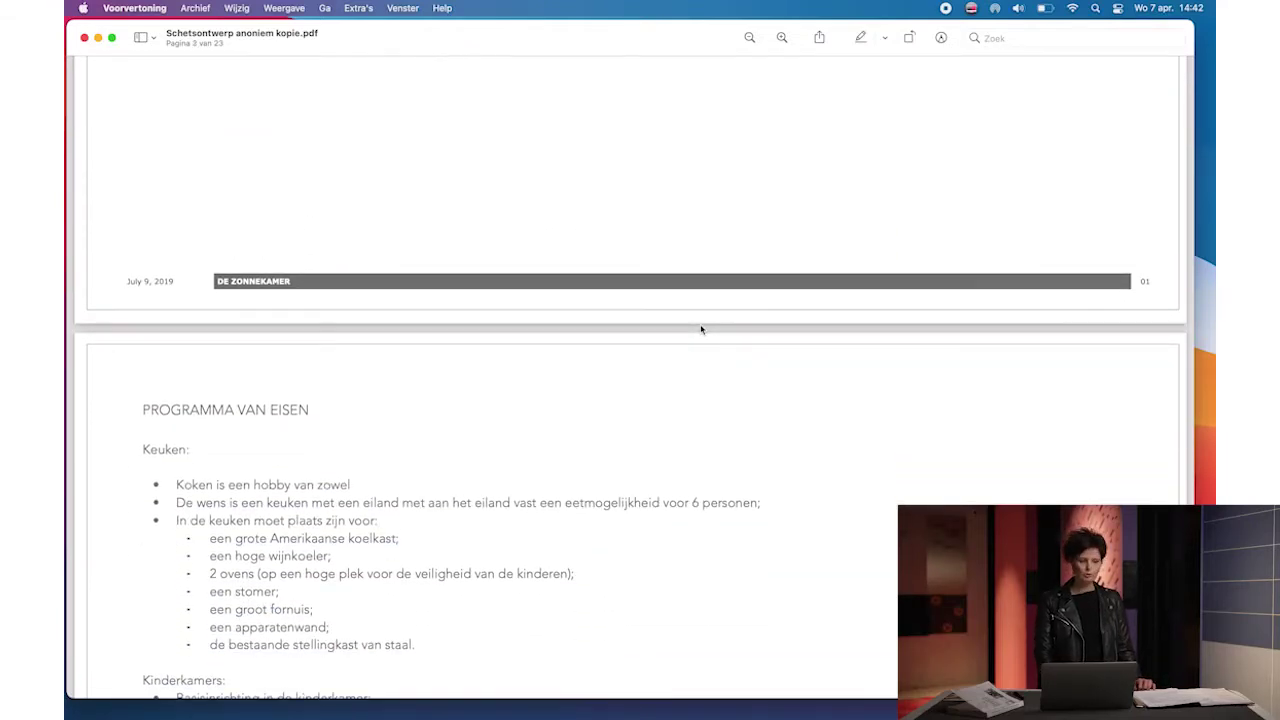
{"action": "scroll", "coordinate": [701, 330], "scroll_direction": "down", "scroll_amount": 2}
{"action": "scroll", "coordinate": [701, 330], "scroll_direction": "down", "scroll_amount": 9}
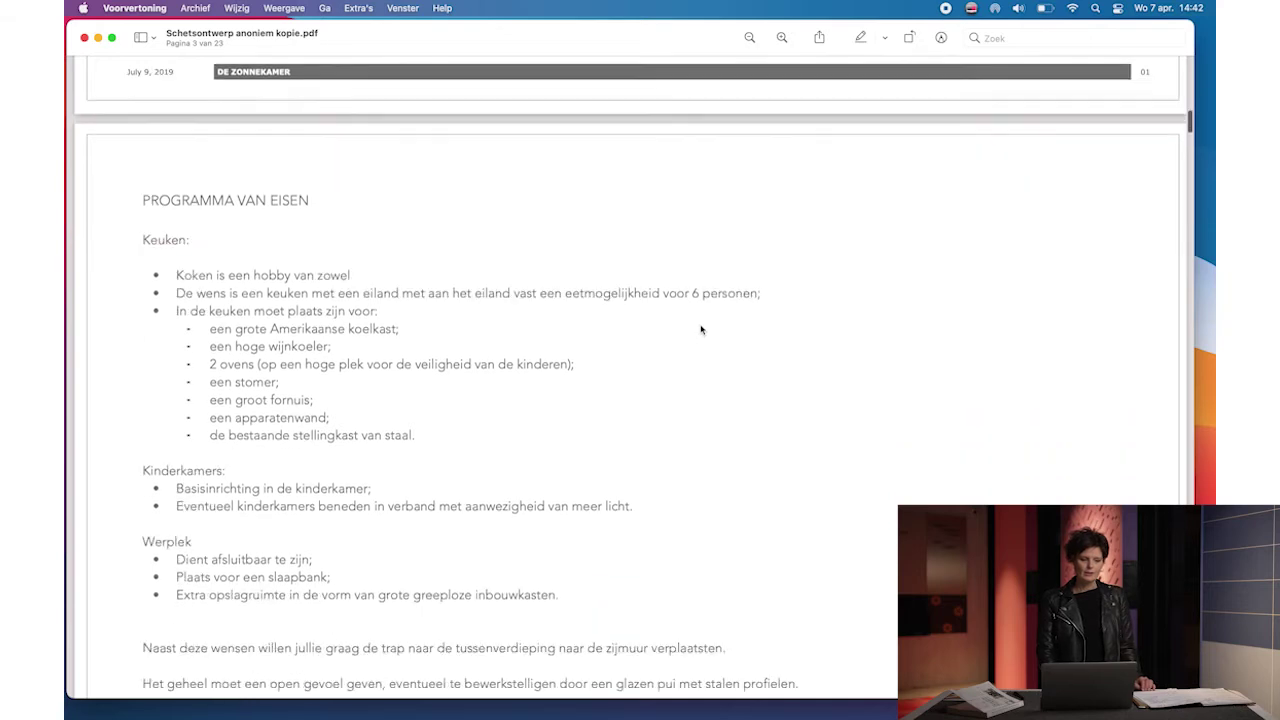
{"action": "scroll", "coordinate": [701, 330], "scroll_direction": "down", "scroll_amount": 3}
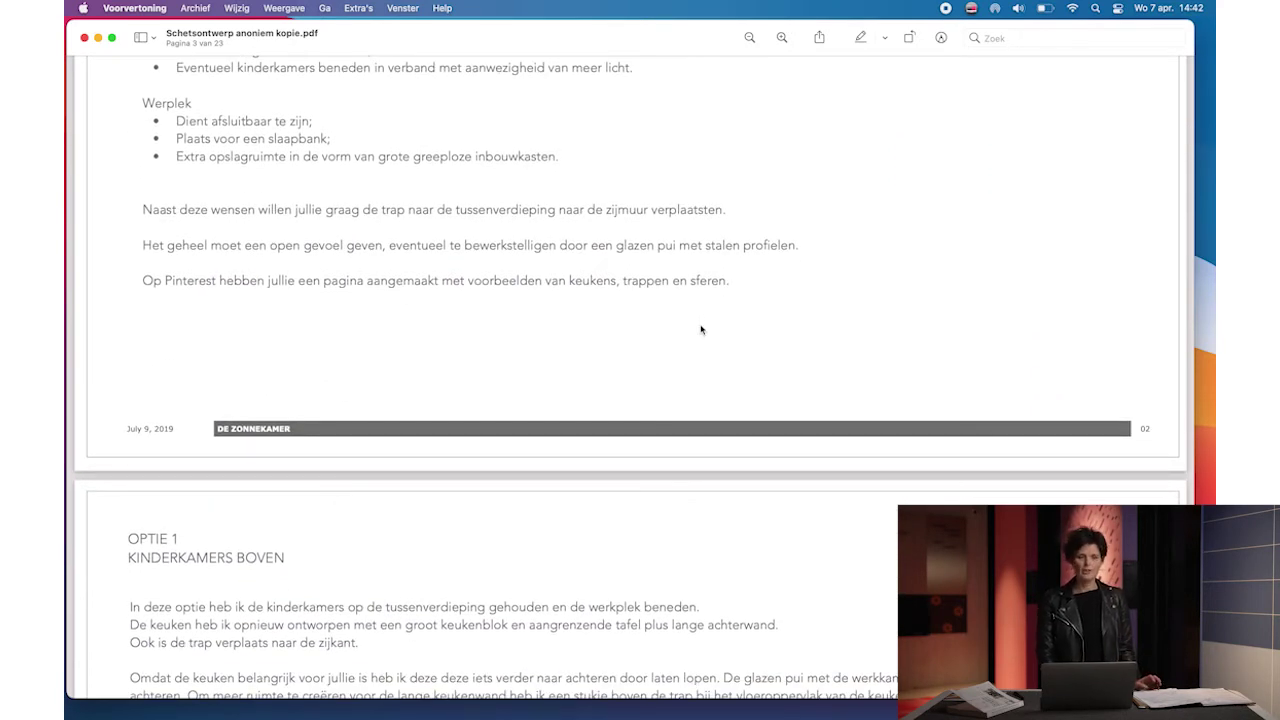
Step: Examine the 'Optie 1 Kinderkamers boven' explanation and its kitchen page with the perspective views
{"action": "scroll", "coordinate": [701, 330], "scroll_direction": "down", "scroll_amount": 5}
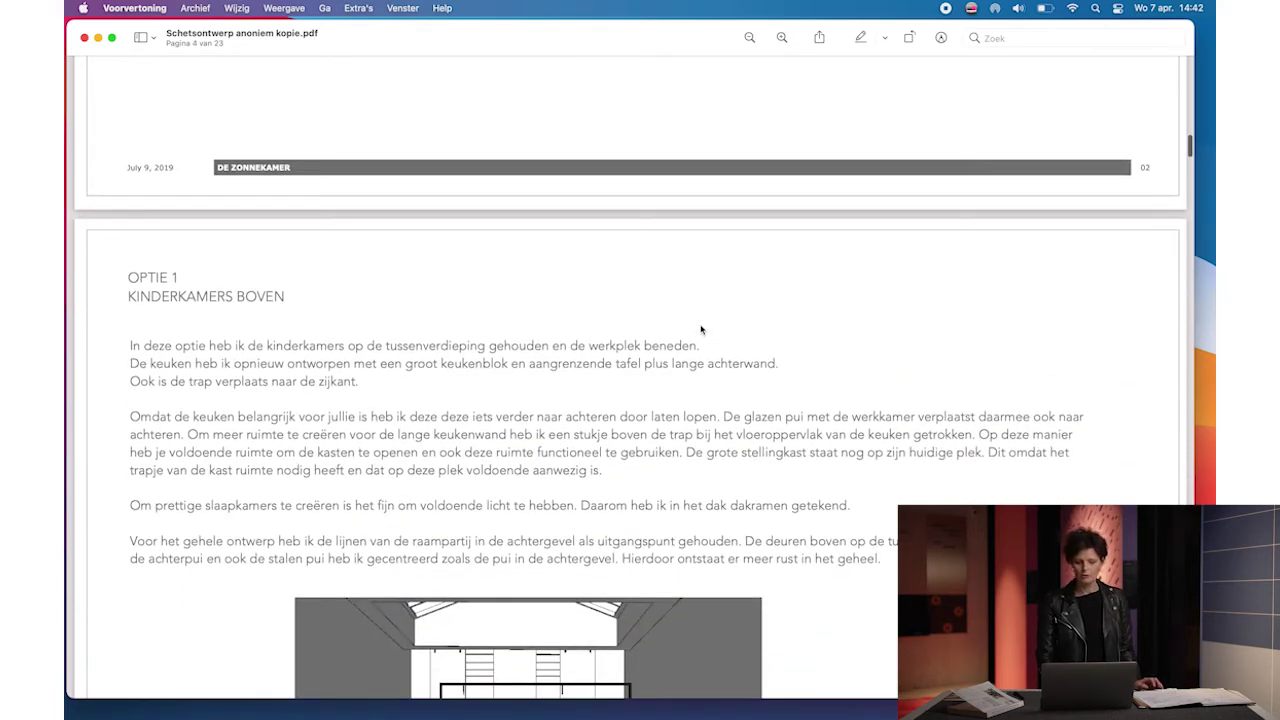
{"action": "scroll", "coordinate": [701, 330], "scroll_direction": "down", "scroll_amount": 4}
{"action": "scroll", "coordinate": [701, 330], "scroll_direction": "down", "scroll_amount": 6}
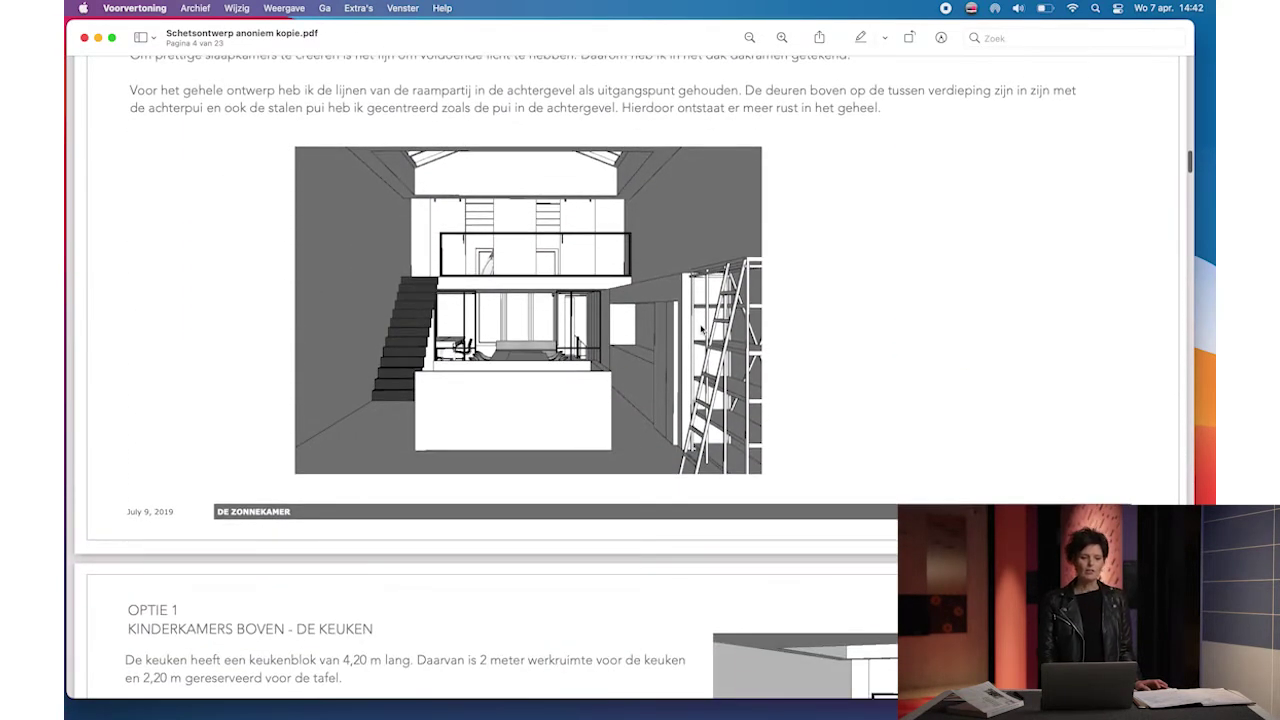
{"action": "scroll", "coordinate": [701, 330], "scroll_direction": "down", "scroll_amount": 8}
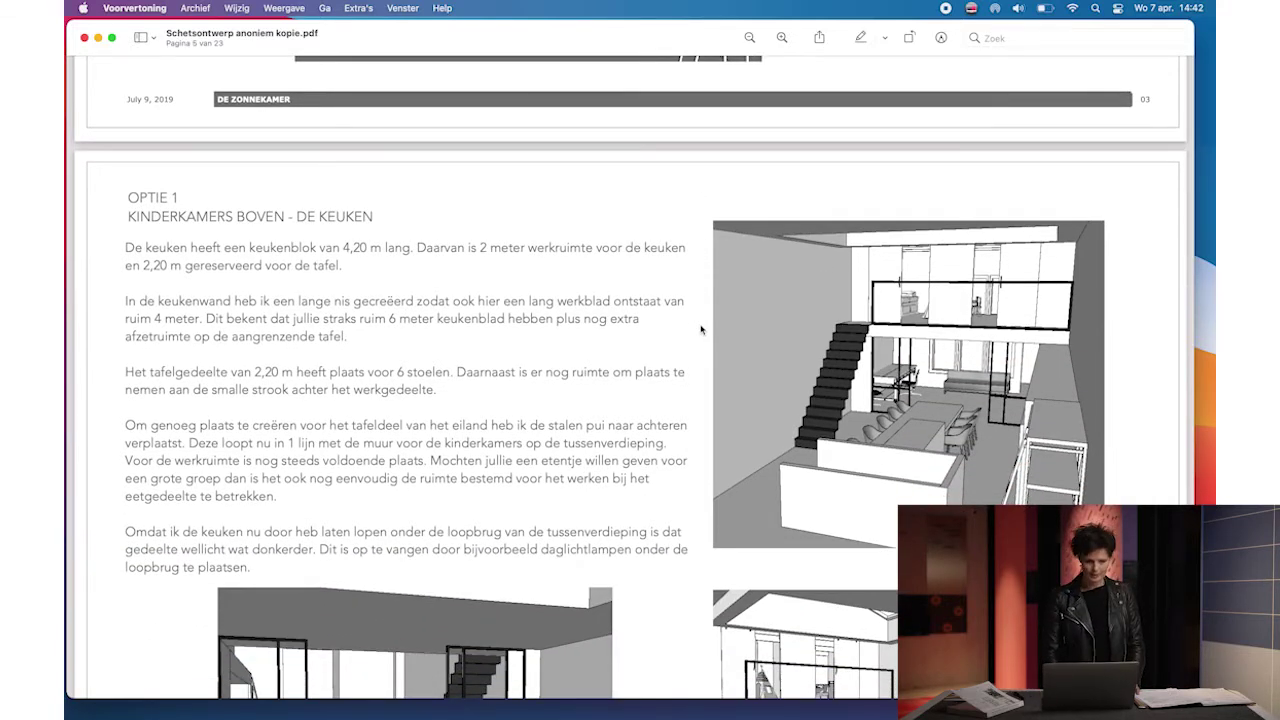
{"action": "scroll", "coordinate": [701, 329], "scroll_direction": "down", "scroll_amount": 5}
{"action": "scroll", "coordinate": [701, 329], "scroll_direction": "up", "scroll_amount": 4}
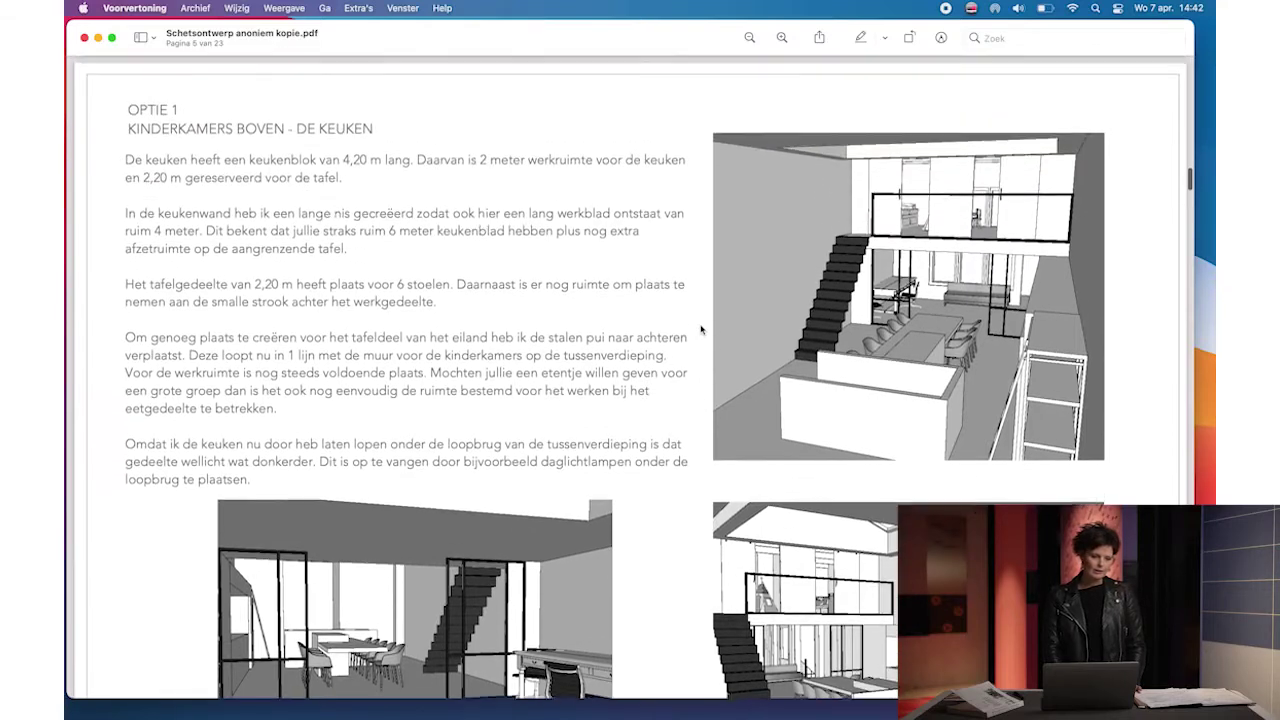
{"action": "scroll", "coordinate": [701, 329], "scroll_direction": "up", "scroll_amount": 1}
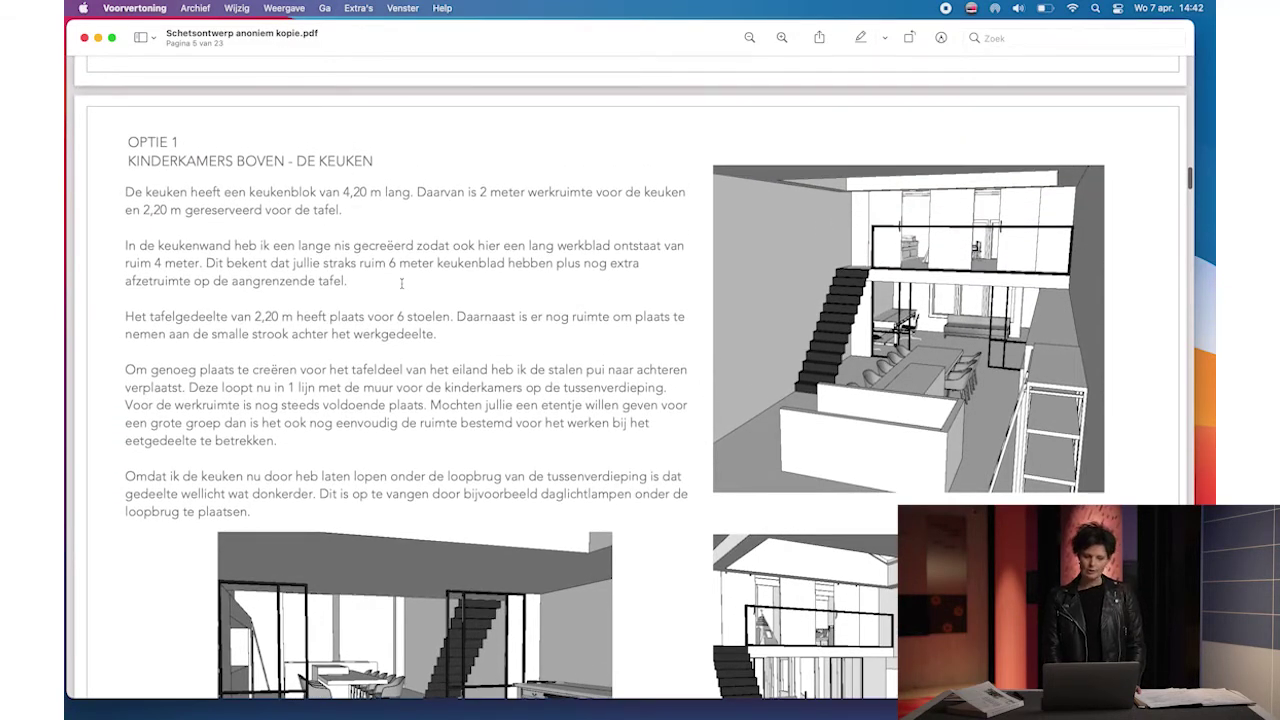
Step: Examine the Optie 1 kitchen perspectives, the 'Plattegrond keuken' floor plan and the '3D visuals keuken' page
{"action": "scroll", "coordinate": [555, 403], "scroll_direction": "down", "scroll_amount": 3}
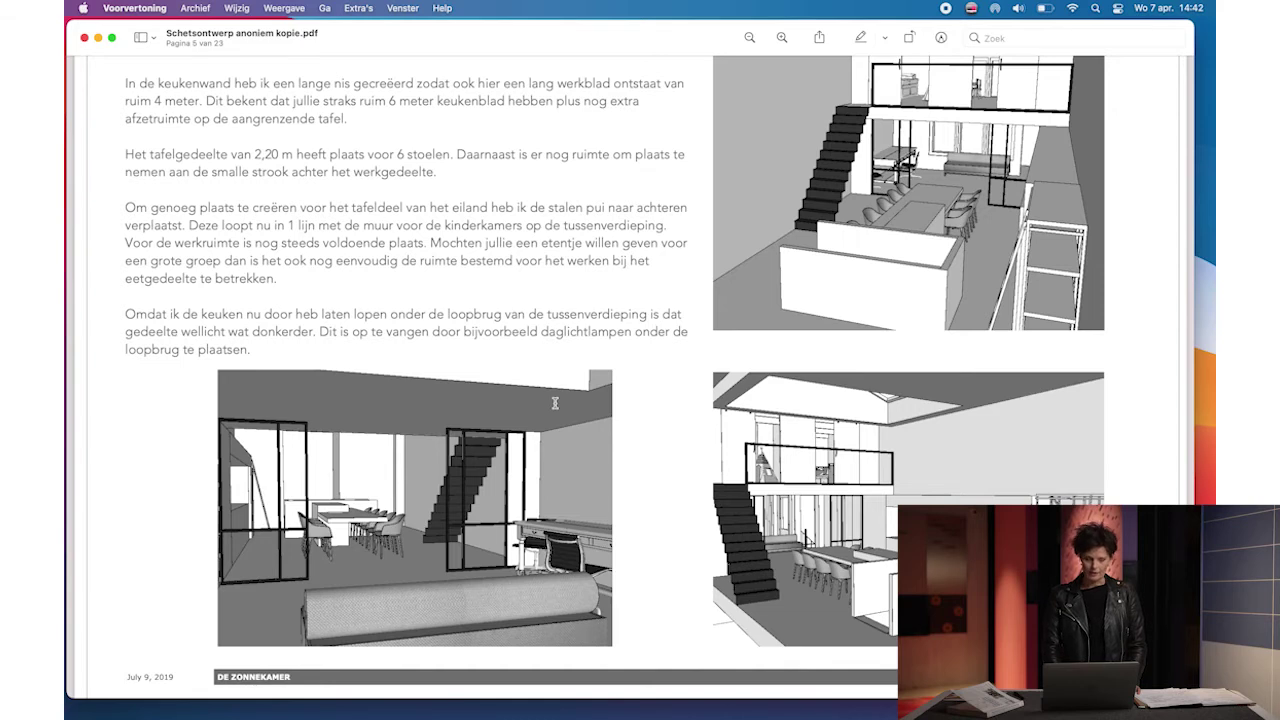
{"action": "scroll", "coordinate": [555, 403], "scroll_direction": "down", "scroll_amount": 6}
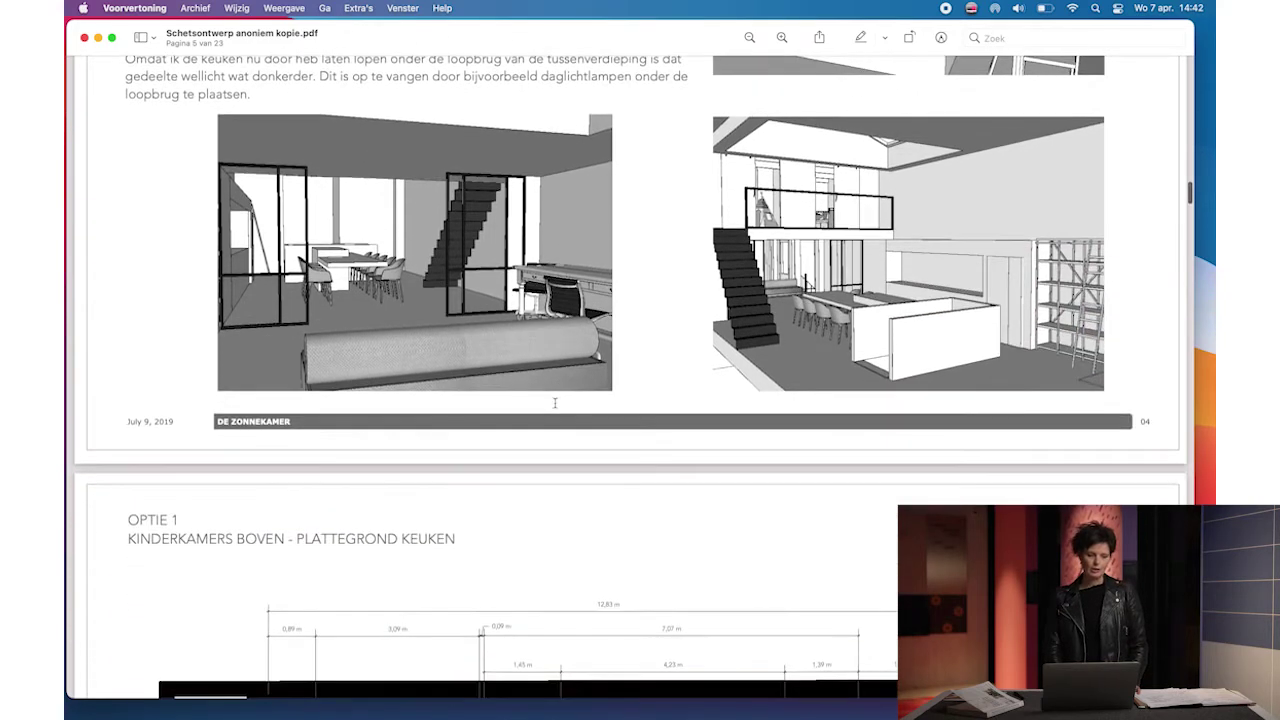
{"action": "scroll", "coordinate": [555, 403], "scroll_direction": "down", "scroll_amount": 5}
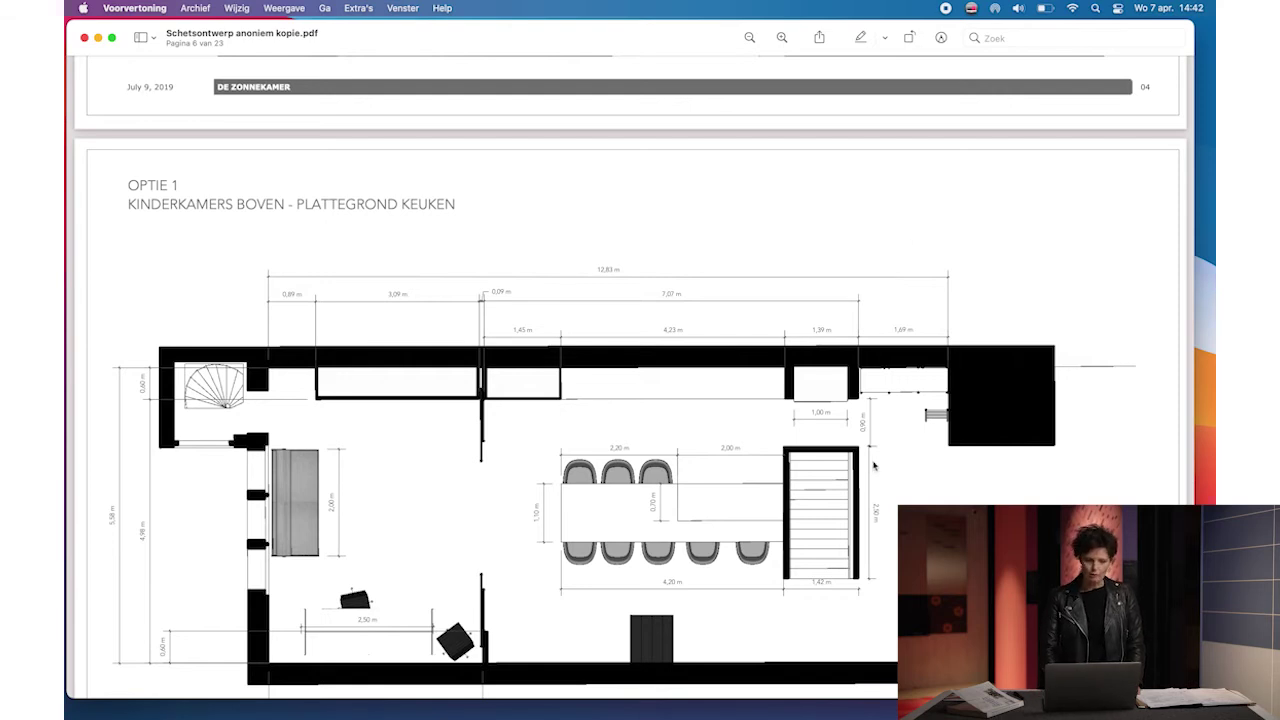
{"action": "scroll", "coordinate": [873, 465], "scroll_direction": "down", "scroll_amount": 4}
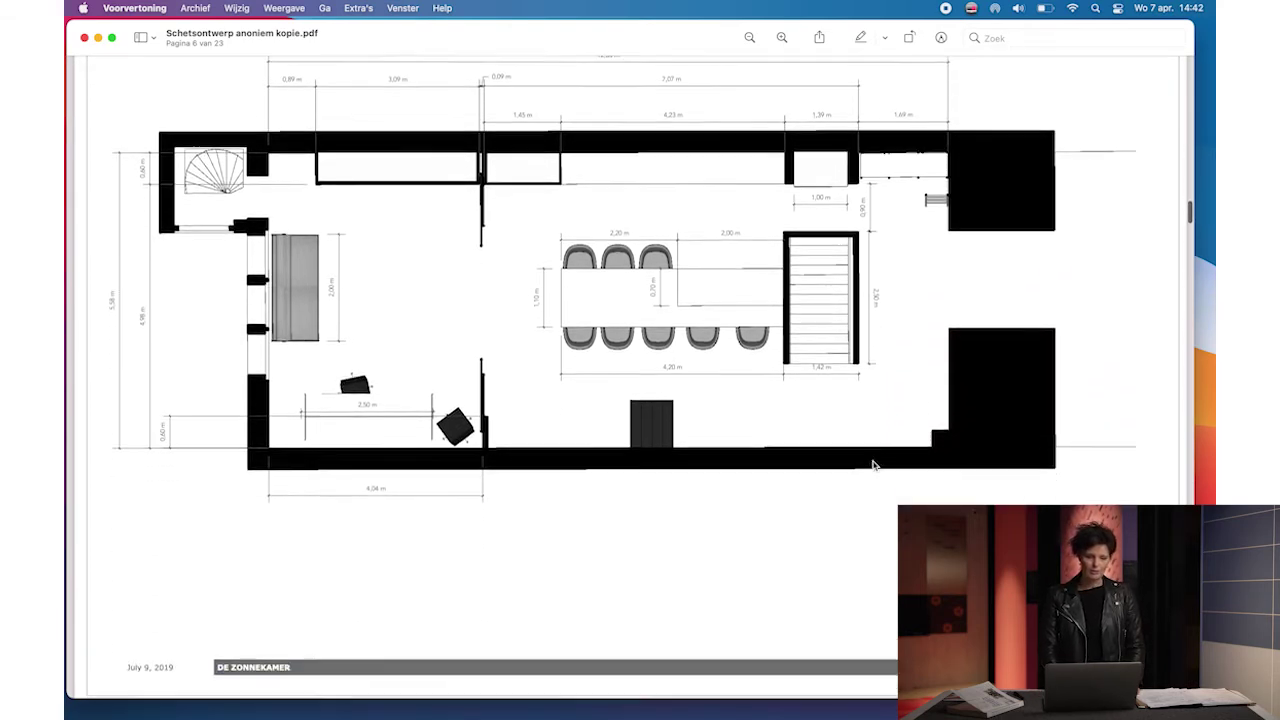
{"action": "scroll", "coordinate": [873, 465], "scroll_direction": "down", "scroll_amount": 10}
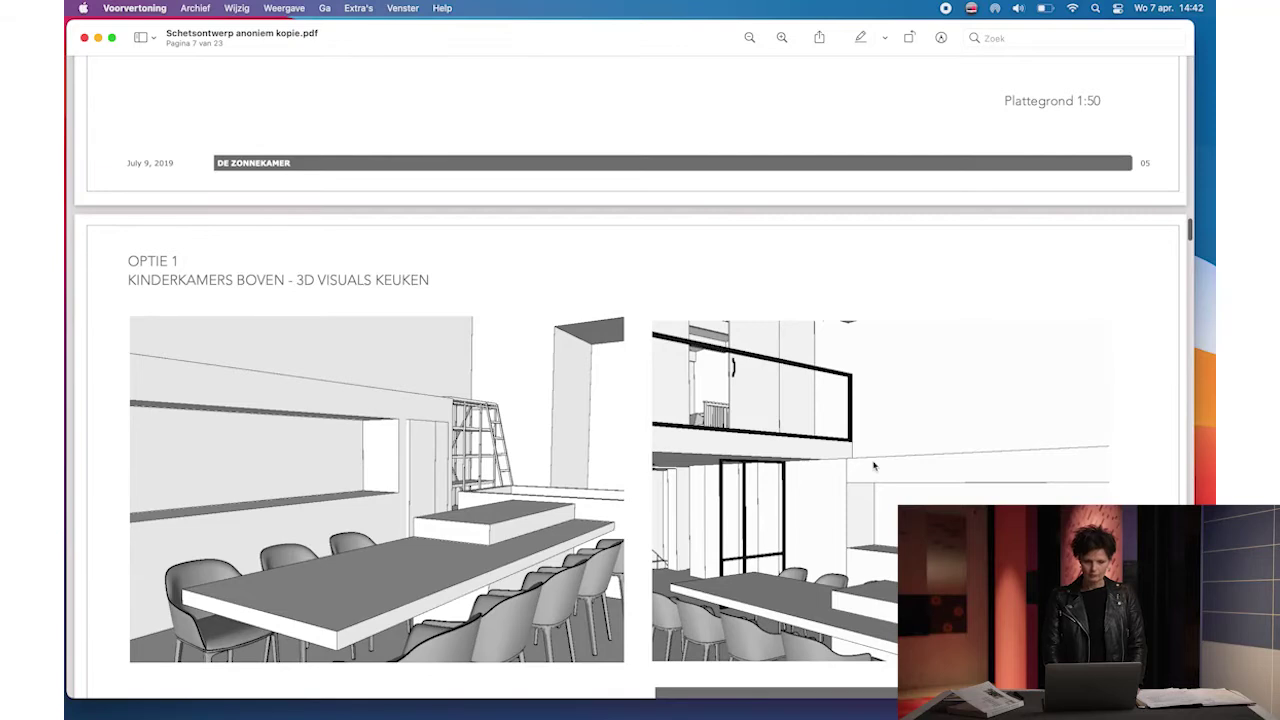
{"action": "scroll", "coordinate": [873, 465], "scroll_direction": "down", "scroll_amount": 2}
{"action": "scroll", "coordinate": [873, 465], "scroll_direction": "down", "scroll_amount": 6}
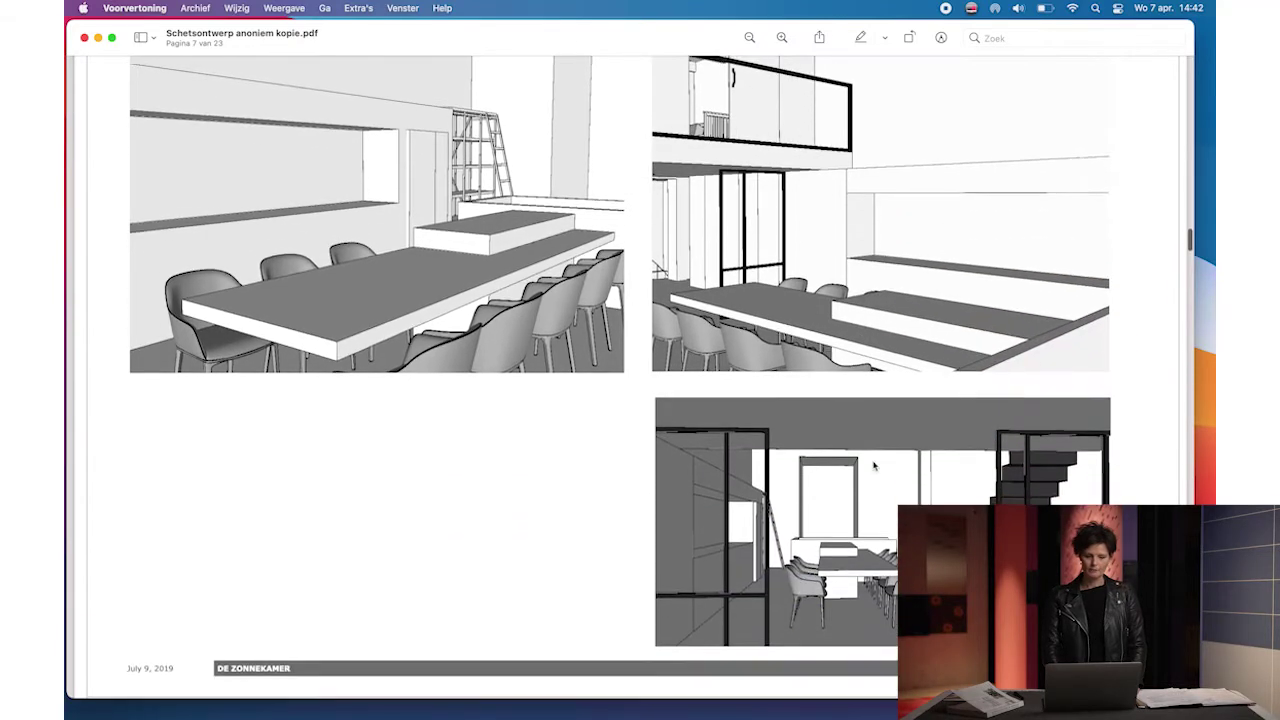
Step: Examine the Optie 1 'Werkkamer' page with its perspective views and explanation
{"action": "scroll", "coordinate": [873, 465], "scroll_direction": "down", "scroll_amount": 9}
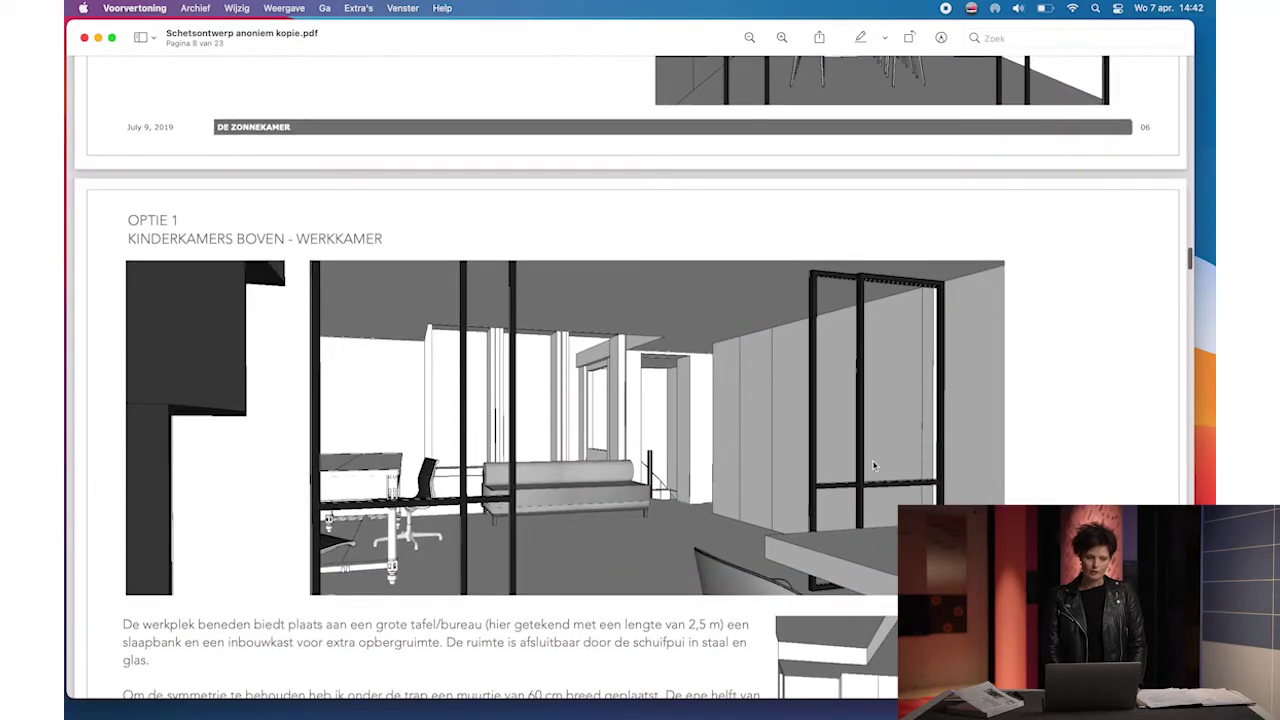
{"action": "scroll", "coordinate": [873, 465], "scroll_direction": "down", "scroll_amount": 3}
{"action": "scroll", "coordinate": [873, 465], "scroll_direction": "up", "scroll_amount": 1}
{"action": "scroll", "coordinate": [873, 465], "scroll_direction": "down", "scroll_amount": 1}
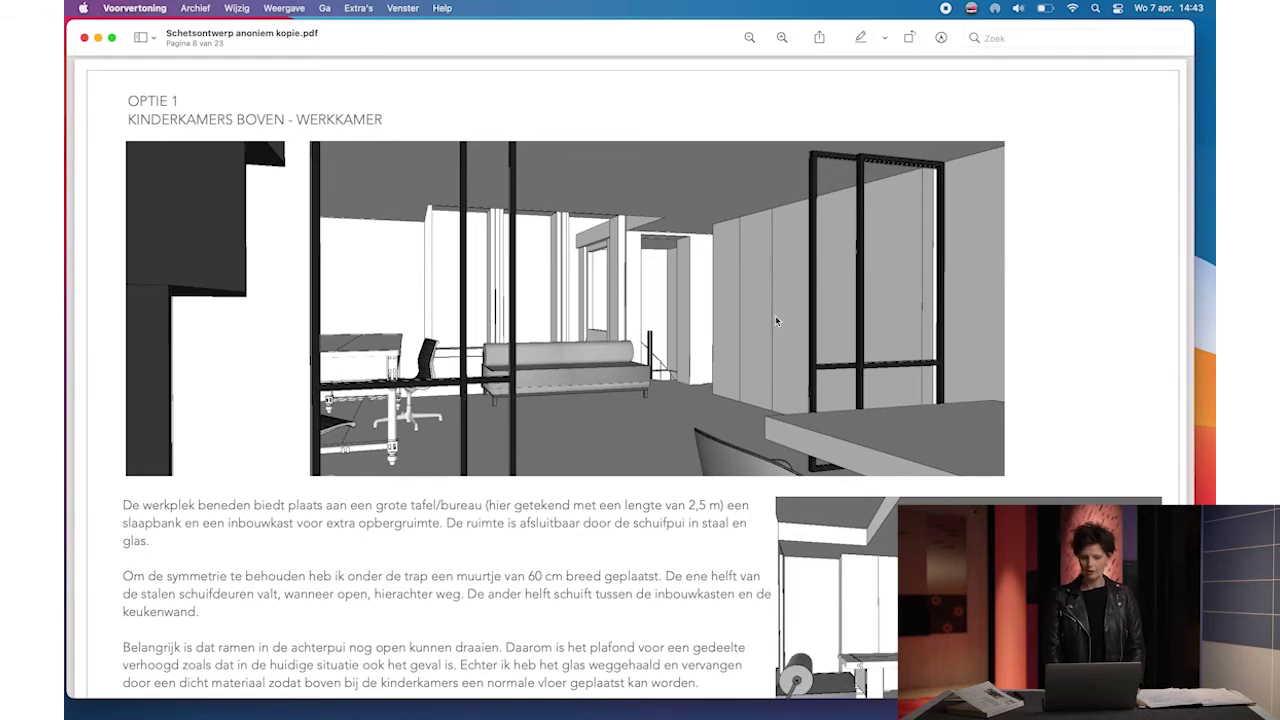
{"action": "scroll", "coordinate": [879, 504], "scroll_direction": "down", "scroll_amount": 5}
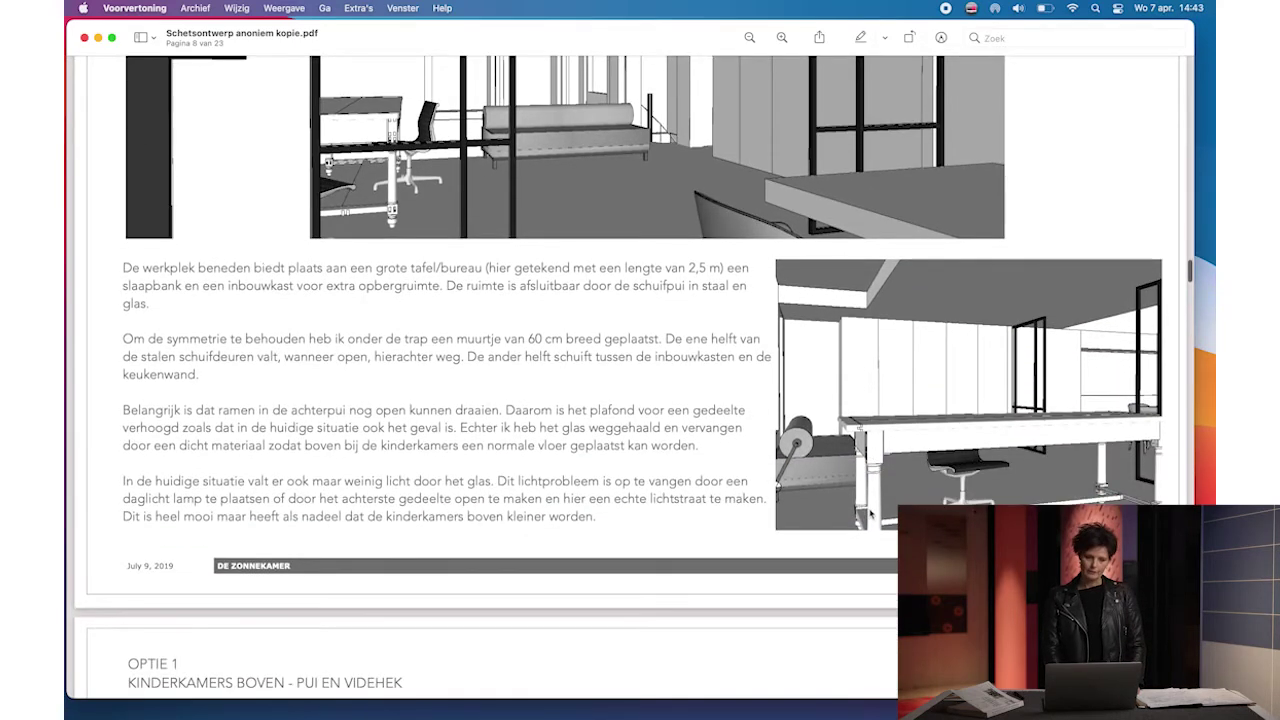
Step: Examine the Optie 1 'Pui en videhek' page with the views of the steel partition open and closed
{"action": "scroll", "coordinate": [870, 513], "scroll_direction": "down", "scroll_amount": 6}
{"action": "scroll", "coordinate": [870, 513], "scroll_direction": "down", "scroll_amount": 3}
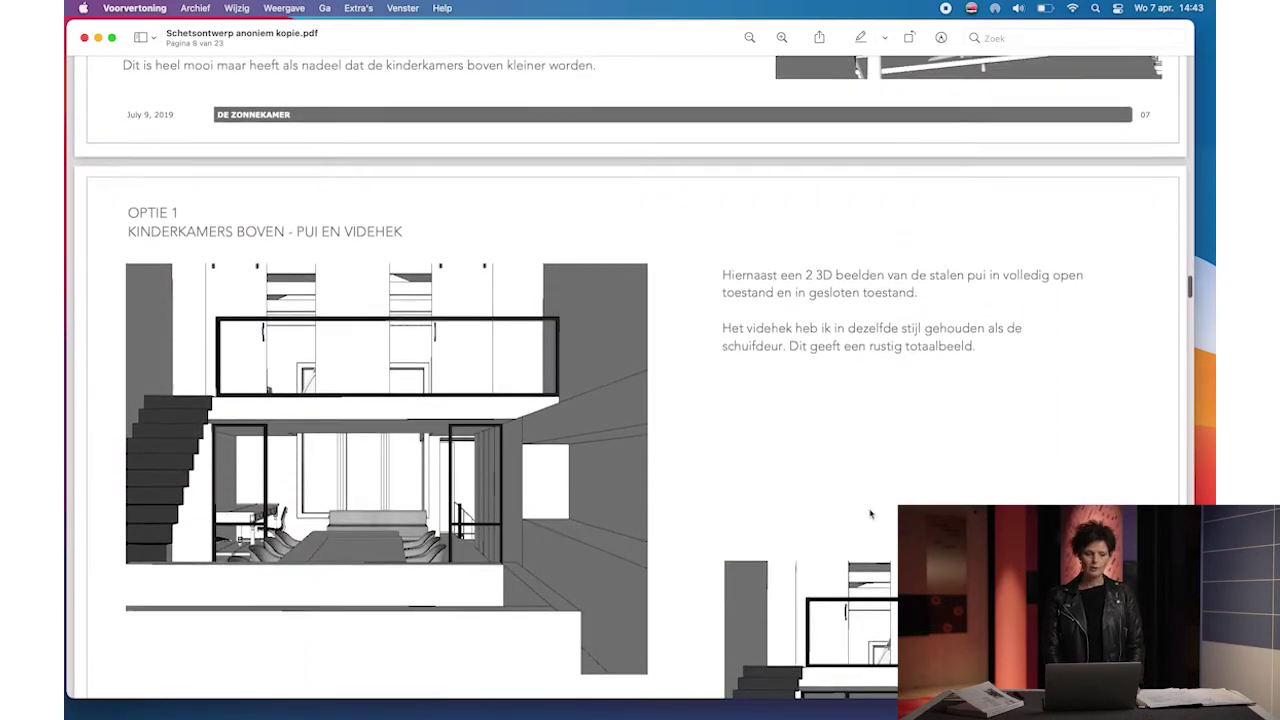
{"action": "scroll", "coordinate": [776, 497], "scroll_direction": "down", "scroll_amount": 3}
{"action": "scroll", "coordinate": [776, 497], "scroll_direction": "up", "scroll_amount": 2}
{"action": "scroll", "coordinate": [776, 497], "scroll_direction": "down", "scroll_amount": 4}
{"action": "scroll", "coordinate": [776, 497], "scroll_direction": "down", "scroll_amount": 20}
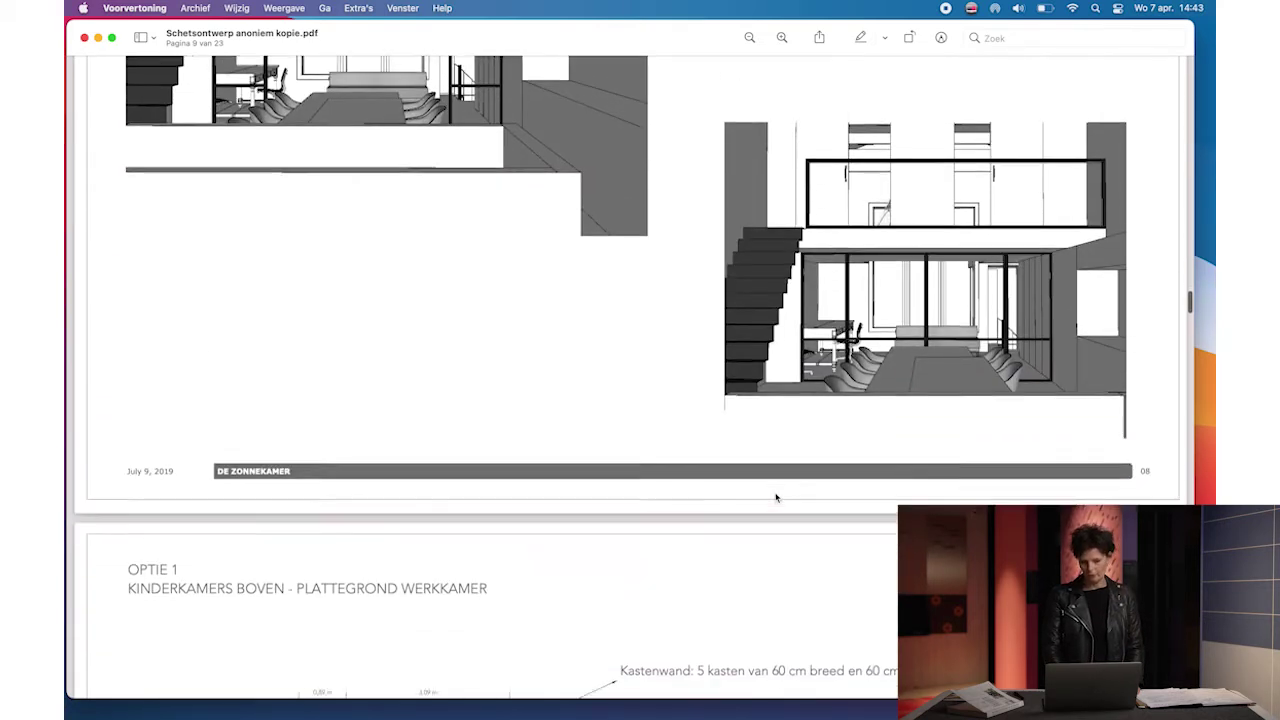
Step: Examine the Optie 1 'De kinderkamers' section views, the individual room views and the children's rooms floor plan
{"action": "scroll", "coordinate": [776, 497], "scroll_direction": "down", "scroll_amount": 7}
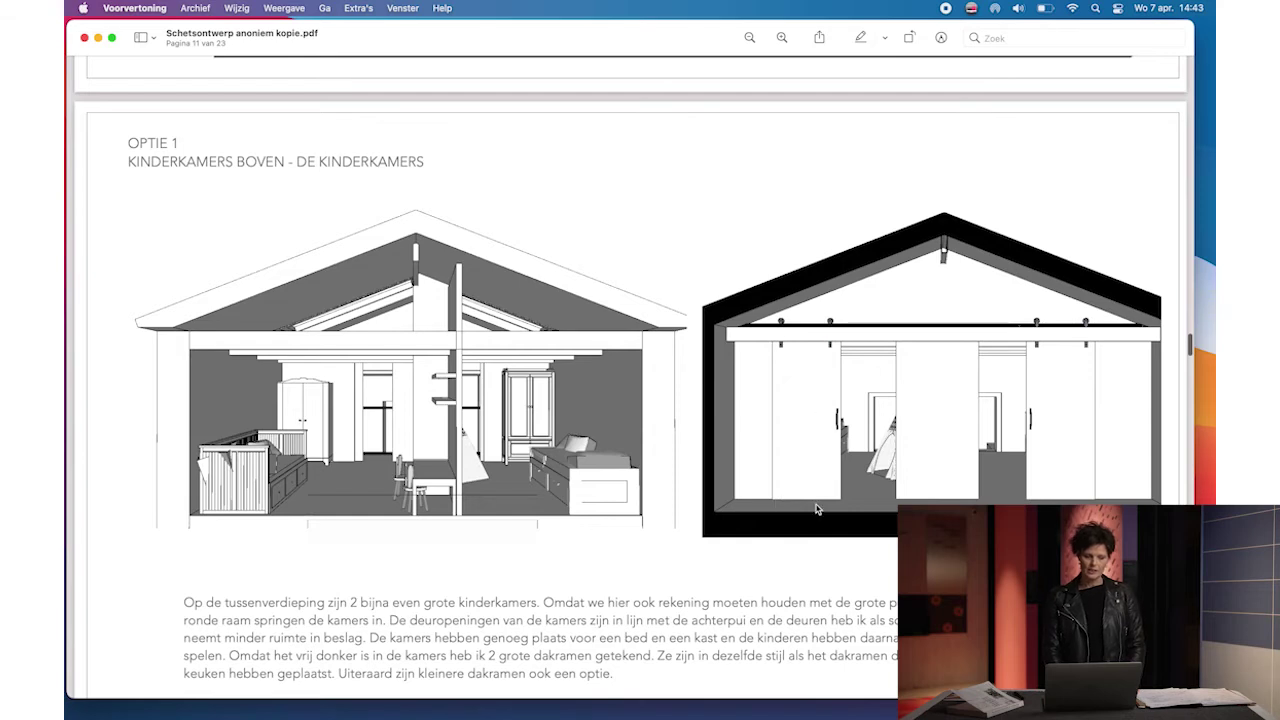
{"action": "scroll", "coordinate": [816, 509], "scroll_direction": "down", "scroll_amount": 3}
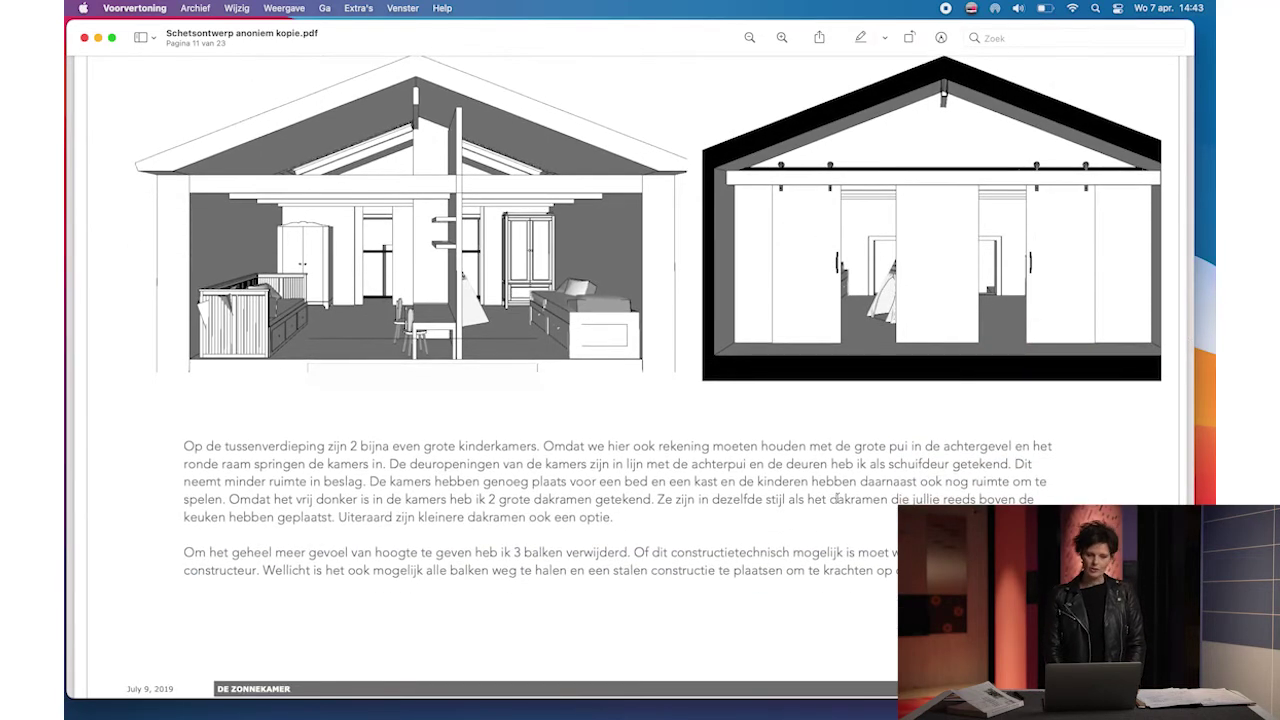
{"action": "scroll", "coordinate": [789, 451], "scroll_direction": "down", "scroll_amount": 12}
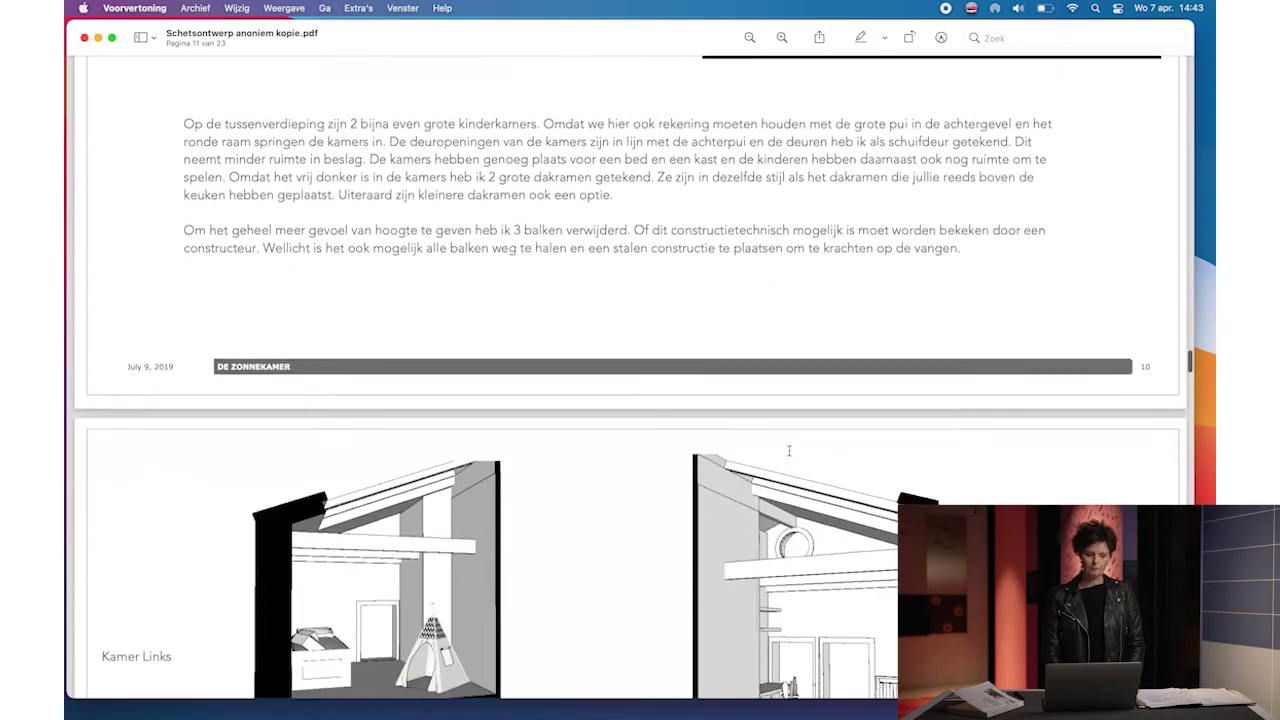
{"action": "scroll", "coordinate": [789, 451], "scroll_direction": "down", "scroll_amount": 20}
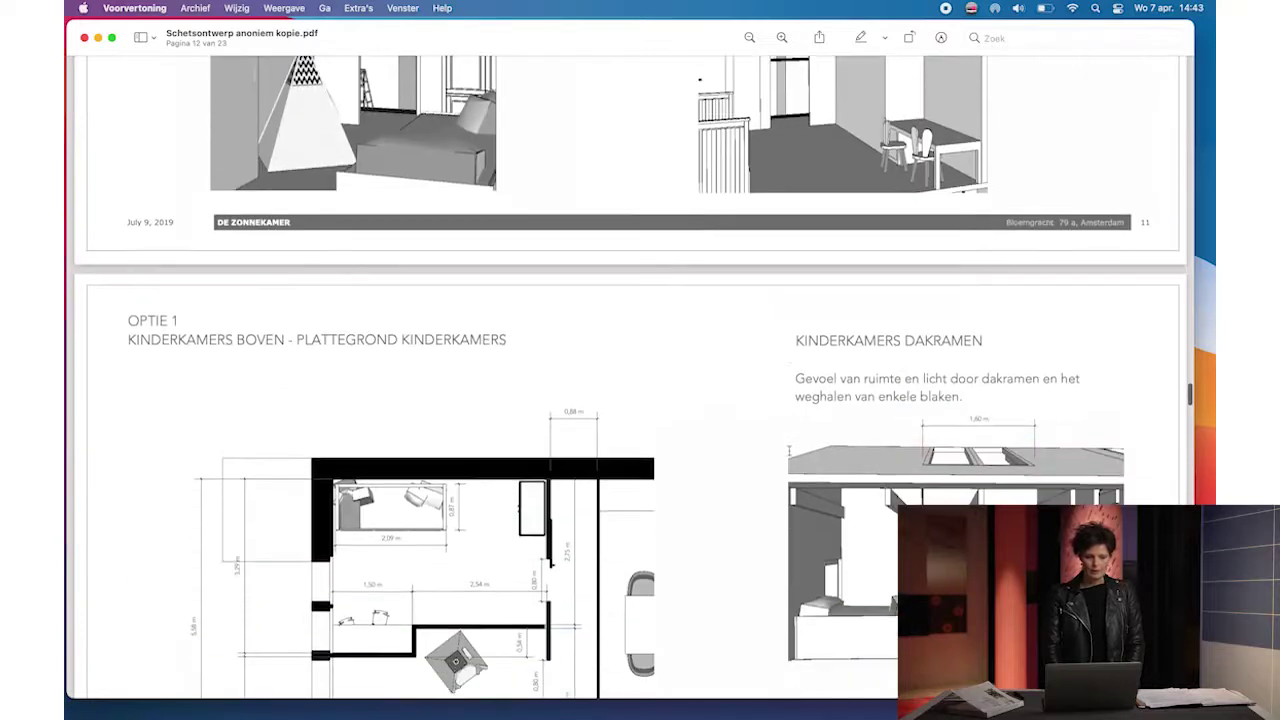
Step: Examine the 'Optie 2 Kinderkamers beneden' explanation and its kitchen pages up to the '3D visuals keuken' page
{"action": "scroll", "coordinate": [789, 451], "scroll_direction": "down", "scroll_amount": 20}
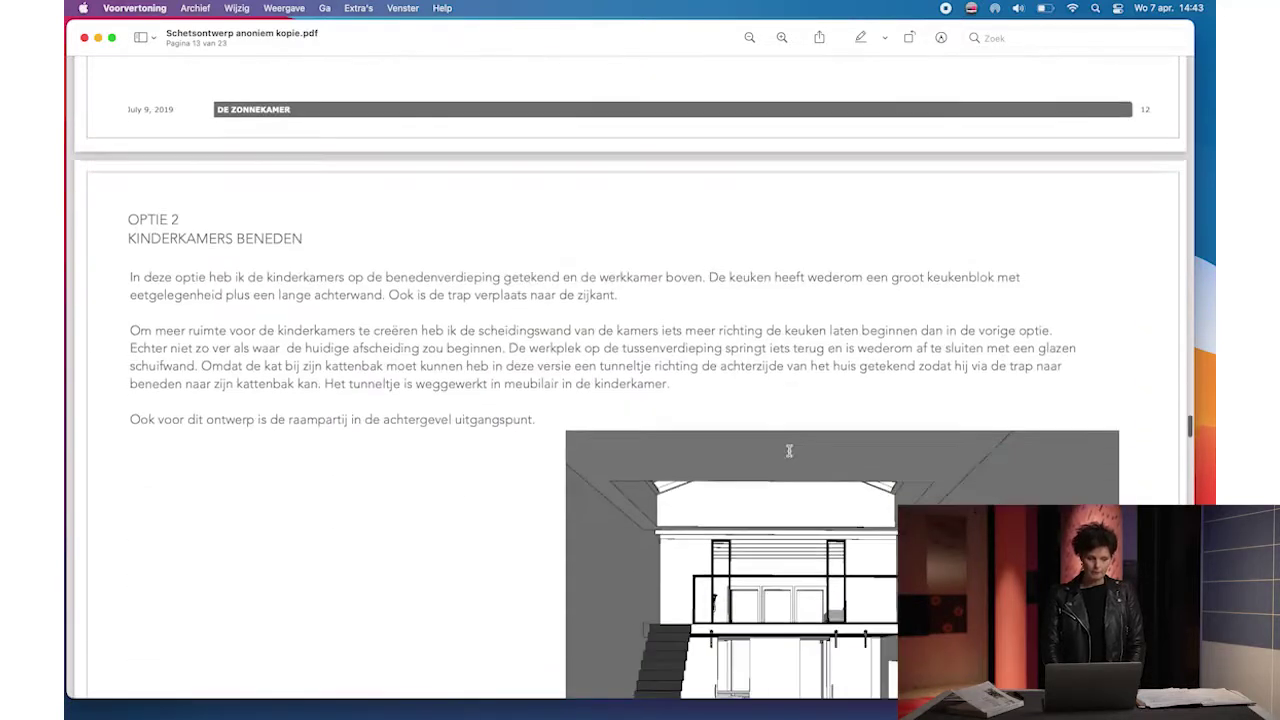
{"action": "scroll", "coordinate": [789, 451], "scroll_direction": "down", "scroll_amount": 2}
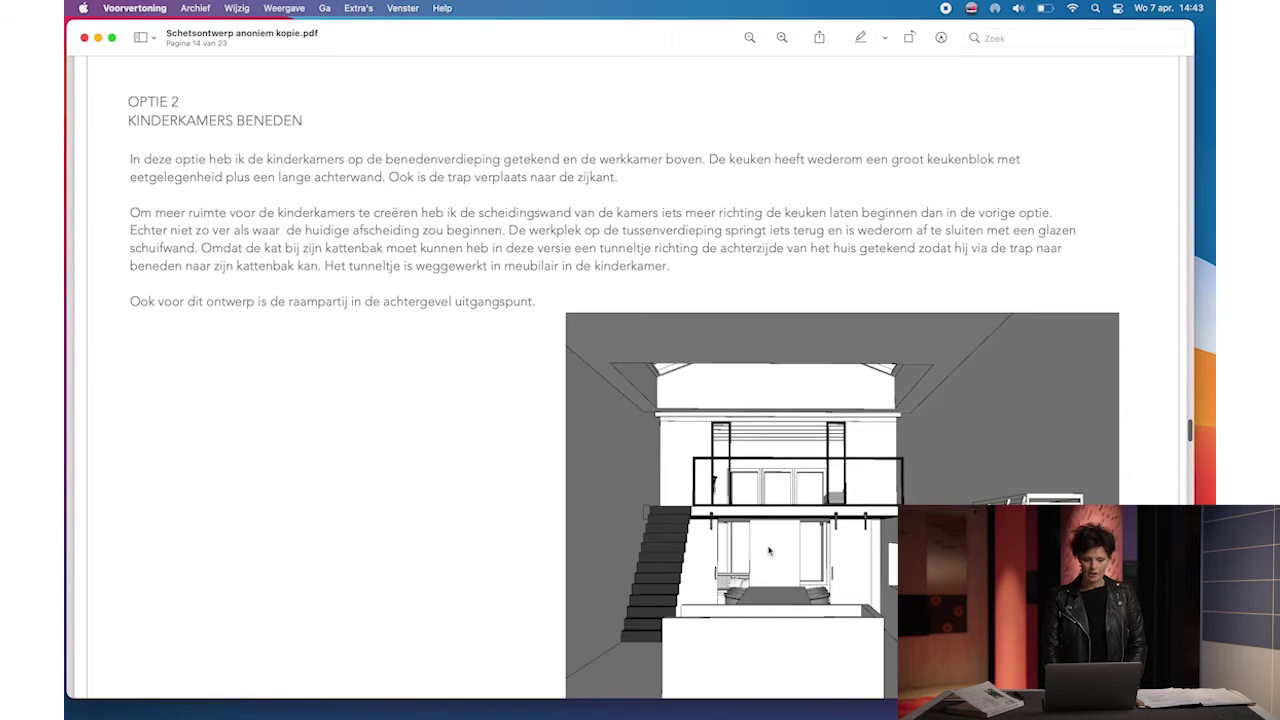
{"action": "scroll", "coordinate": [775, 557], "scroll_direction": "down", "scroll_amount": 4}
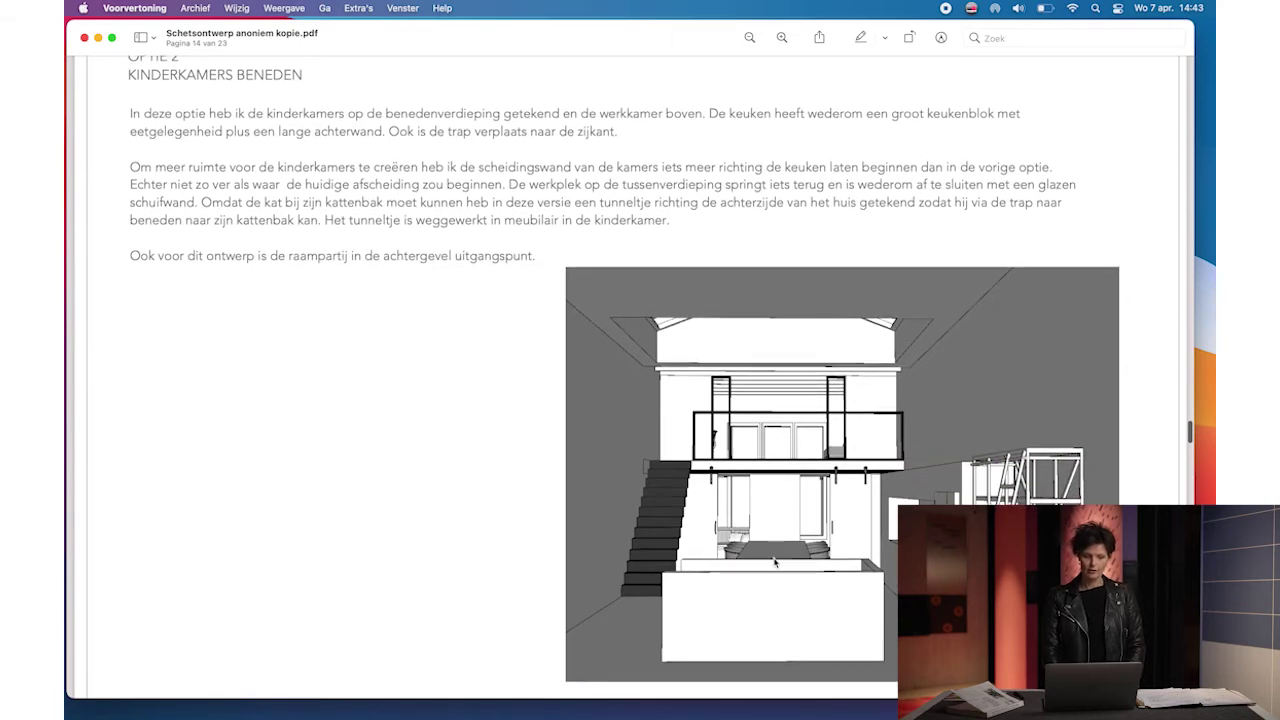
{"action": "scroll", "coordinate": [744, 569], "scroll_direction": "down", "scroll_amount": 20}
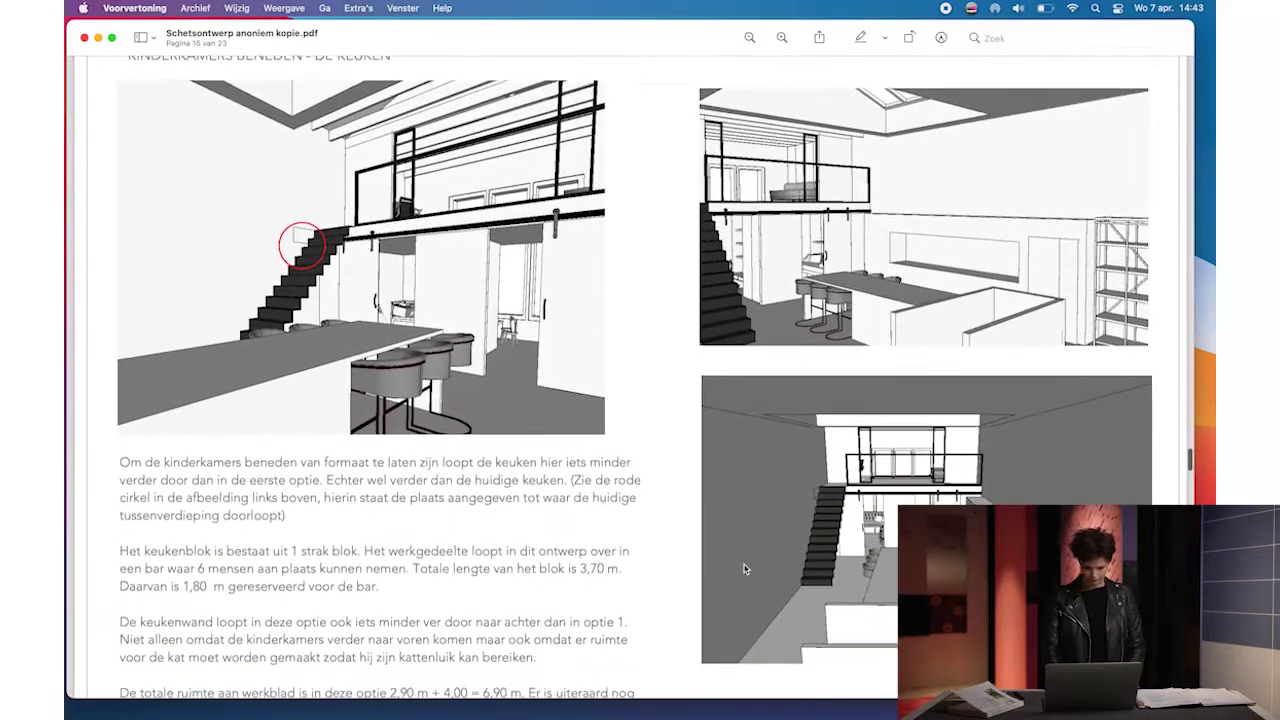
{"action": "scroll", "coordinate": [744, 569], "scroll_direction": "down", "scroll_amount": 15}
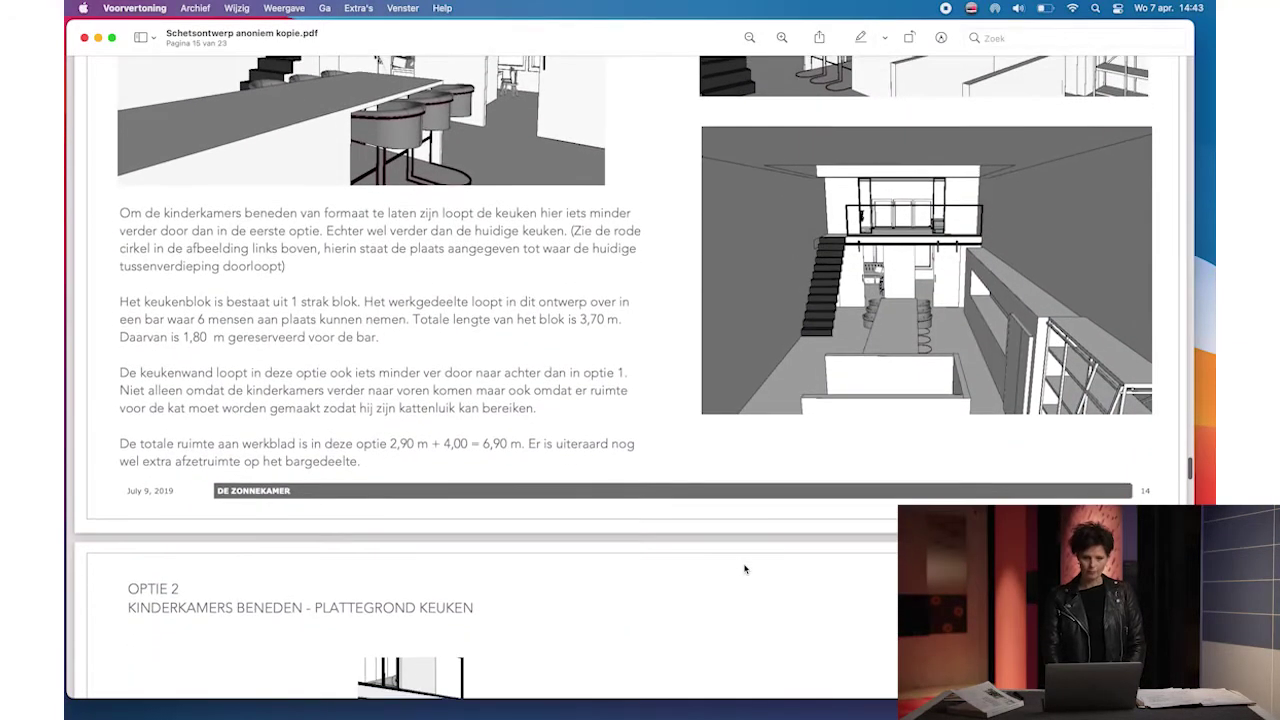
{"action": "scroll", "coordinate": [744, 569], "scroll_direction": "down", "scroll_amount": 20}
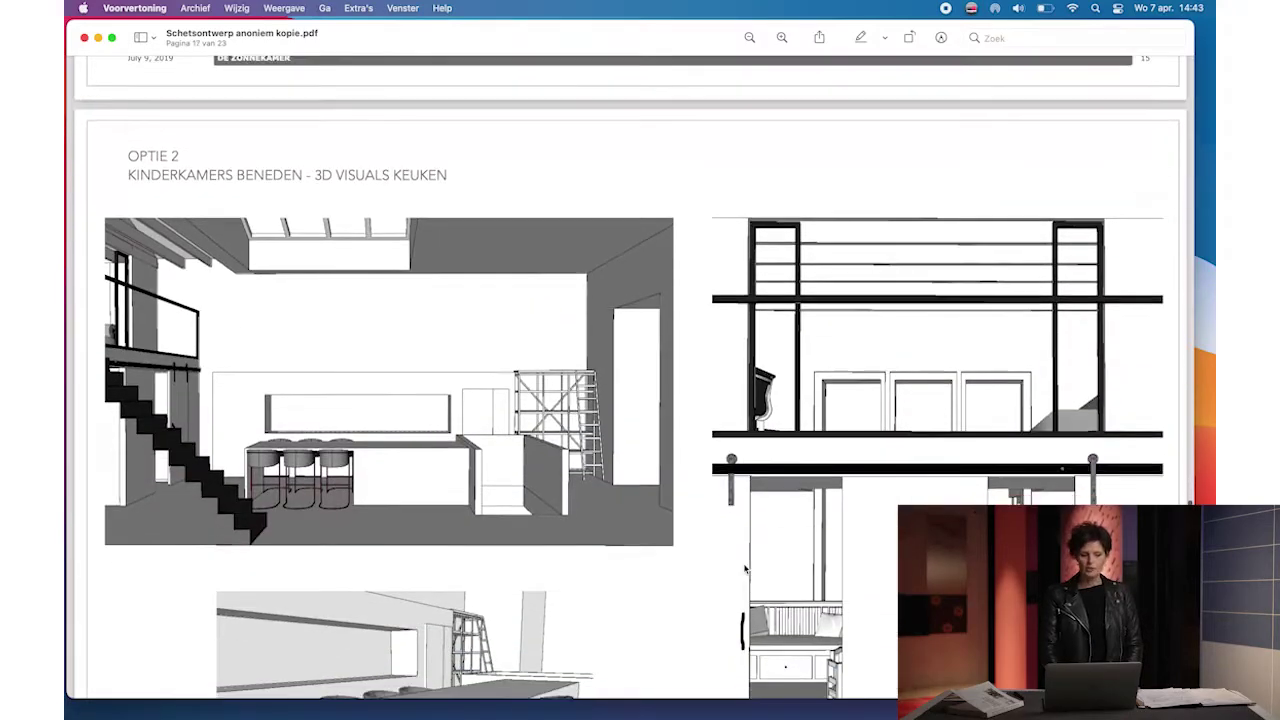
Step: Review the Optie 2 children's rooms explanation, 3D visuals and 'Plattegrond kinderkamers' floor plan
{"action": "scroll", "coordinate": [744, 569], "scroll_direction": "down", "scroll_amount": 20}
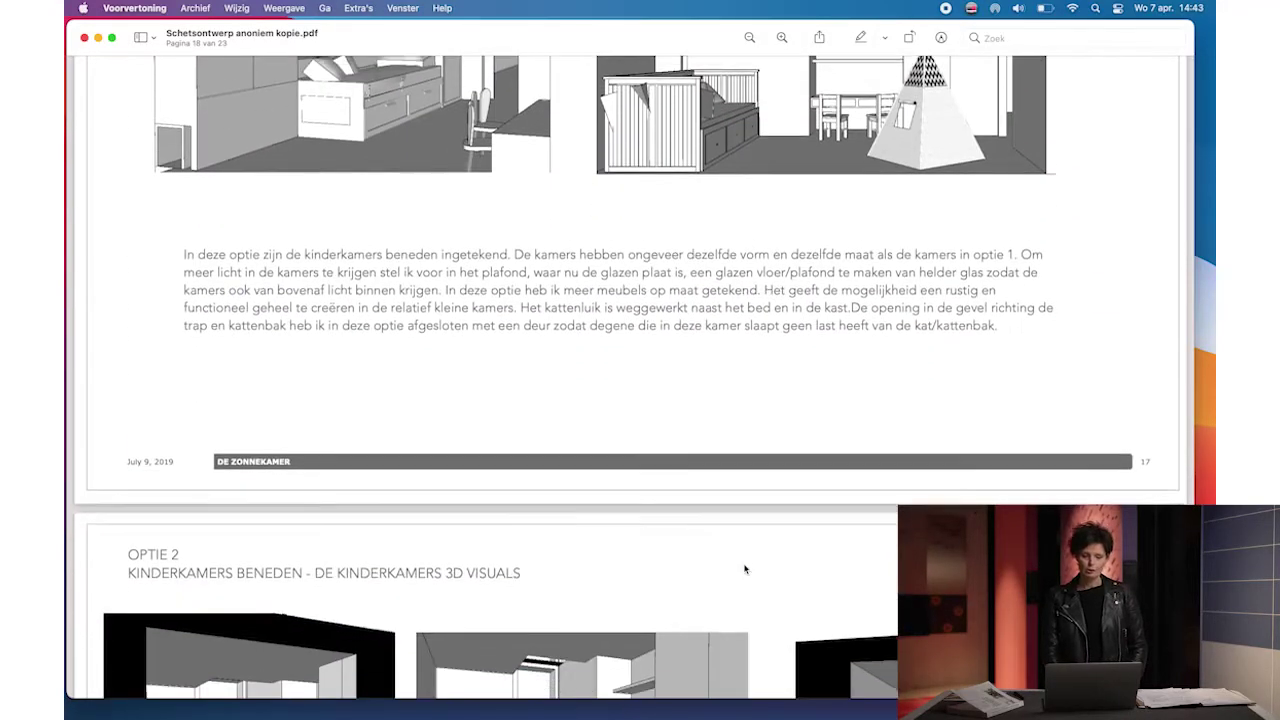
{"action": "scroll", "coordinate": [744, 569], "scroll_direction": "down", "scroll_amount": 5}
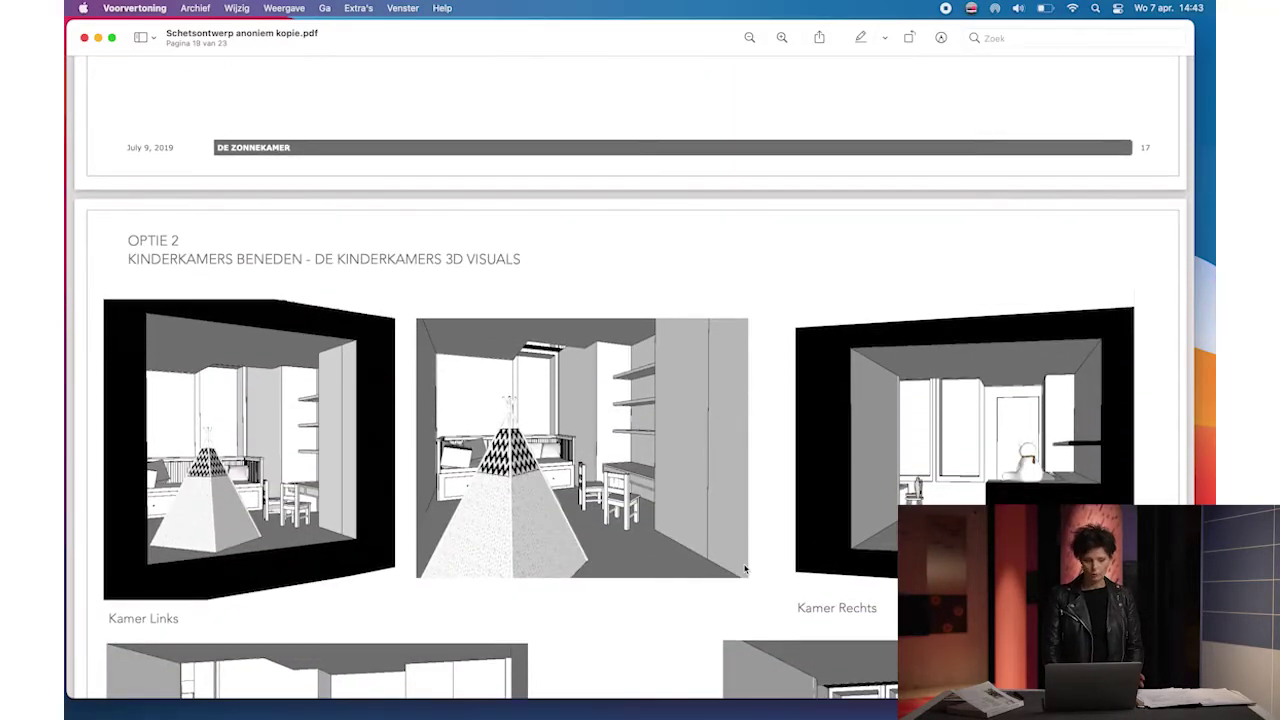
{"action": "scroll", "coordinate": [744, 569], "scroll_direction": "down", "scroll_amount": 20}
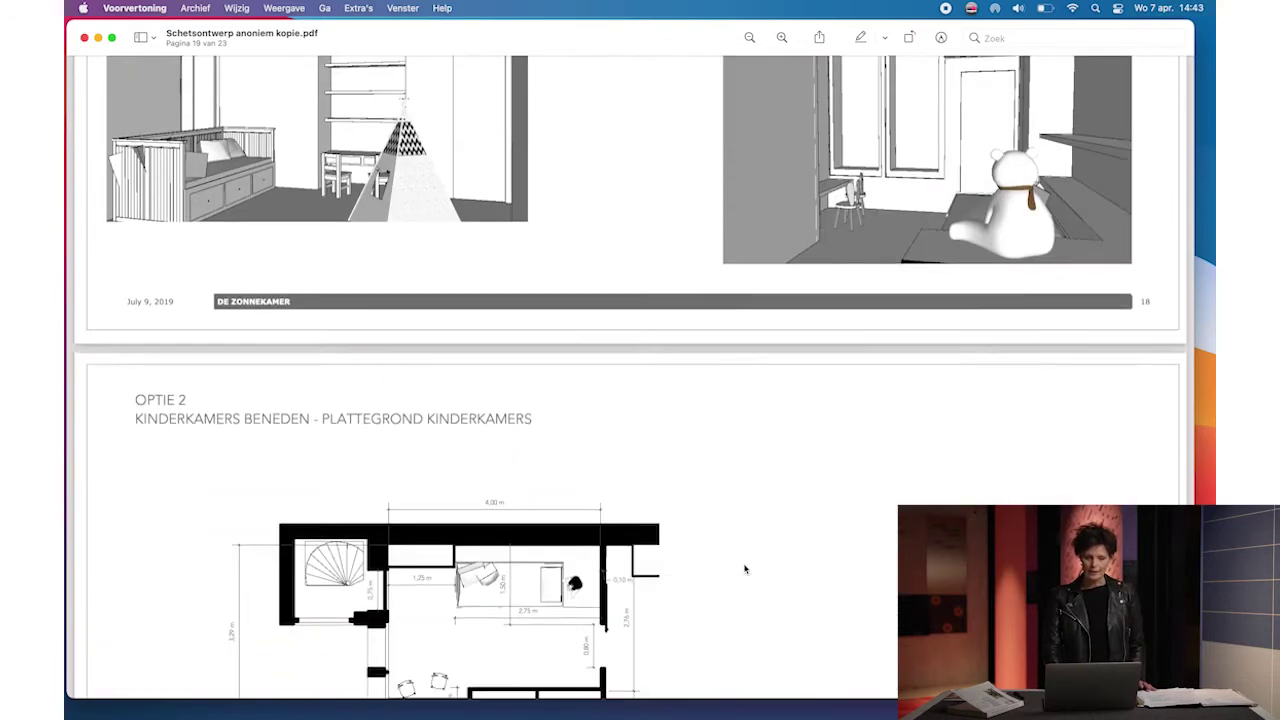
Step: Review the Optie 2 'Werkkamer' and 'Werkkamer 3D visuals' pages and return to the 'Werkkamer' explanation
{"action": "scroll", "coordinate": [744, 569], "scroll_direction": "down", "scroll_amount": 20}
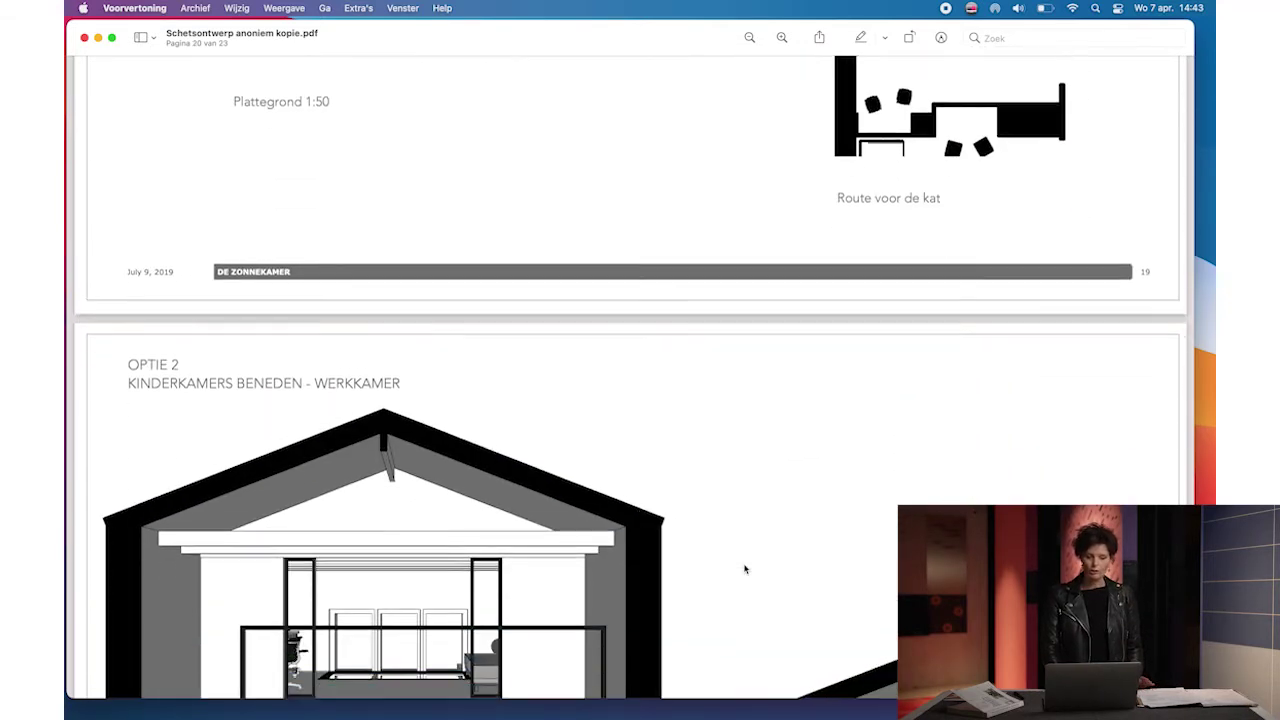
{"action": "scroll", "coordinate": [744, 569], "scroll_direction": "down", "scroll_amount": 2}
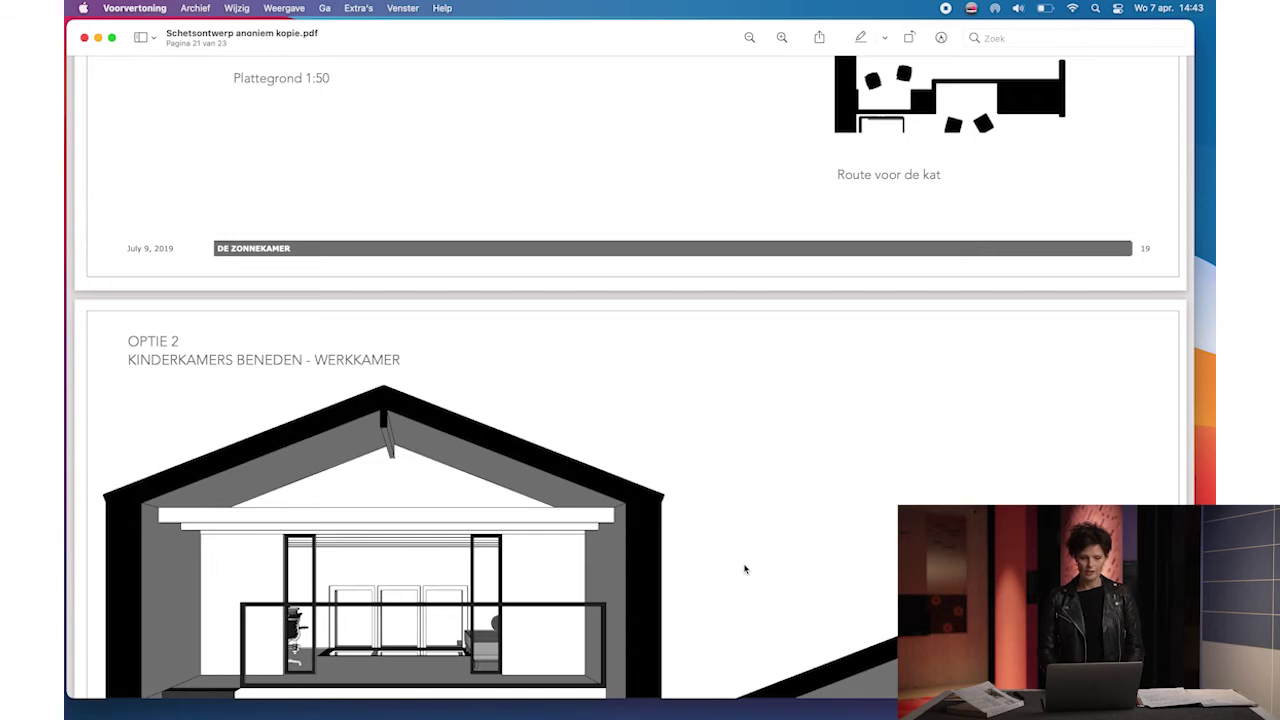
{"action": "scroll", "coordinate": [744, 569], "scroll_direction": "down", "scroll_amount": 20}
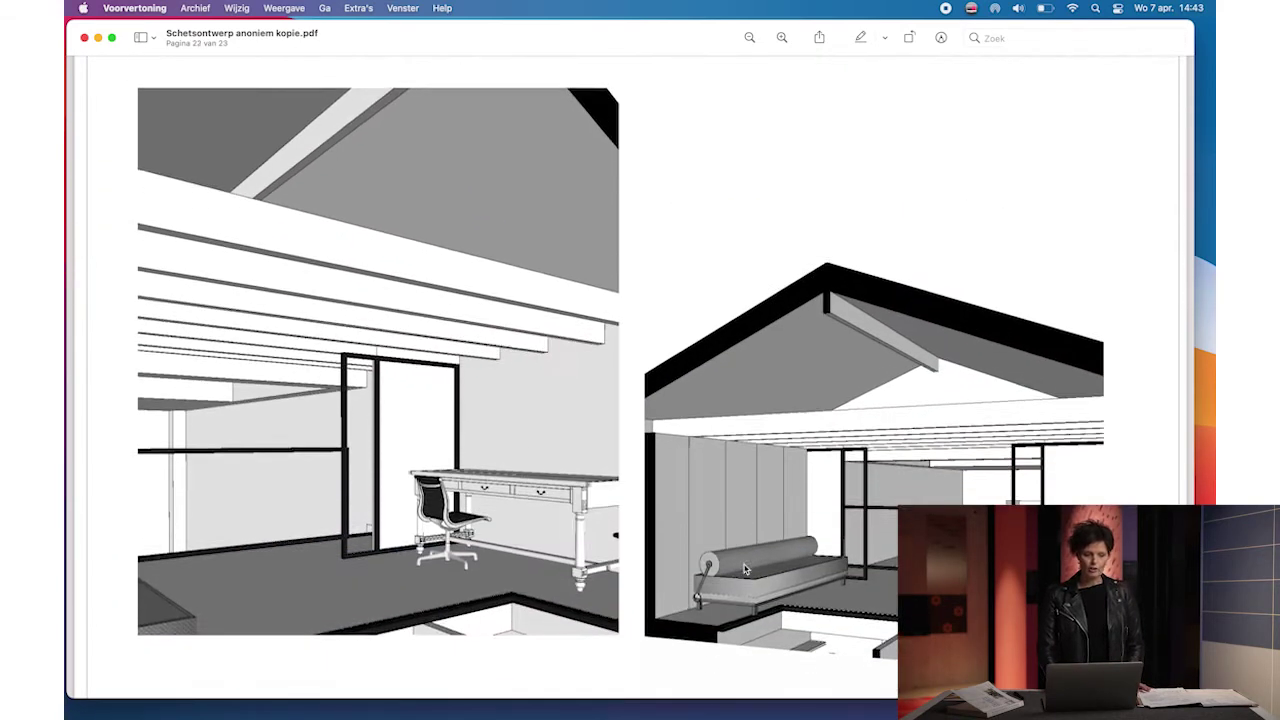
{"action": "scroll", "coordinate": [744, 569], "scroll_direction": "down", "scroll_amount": 20}
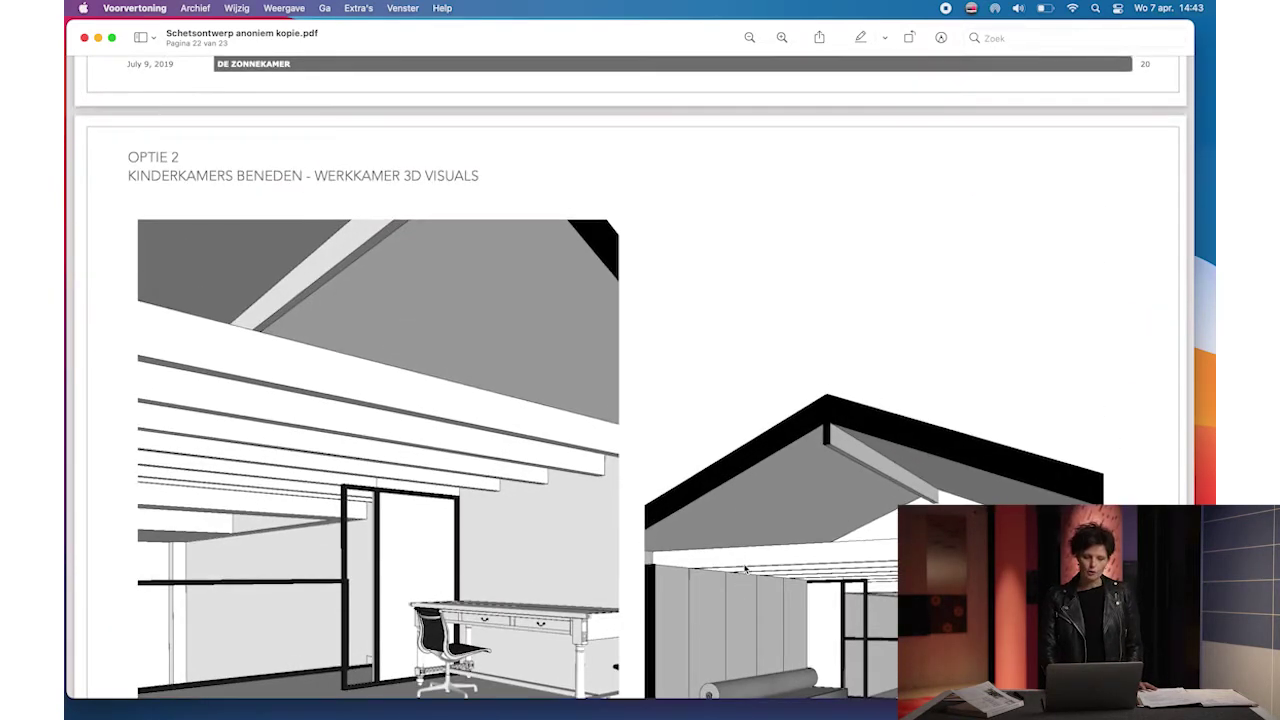
{"action": "scroll", "coordinate": [784, 272], "scroll_direction": "up", "scroll_amount": 20}
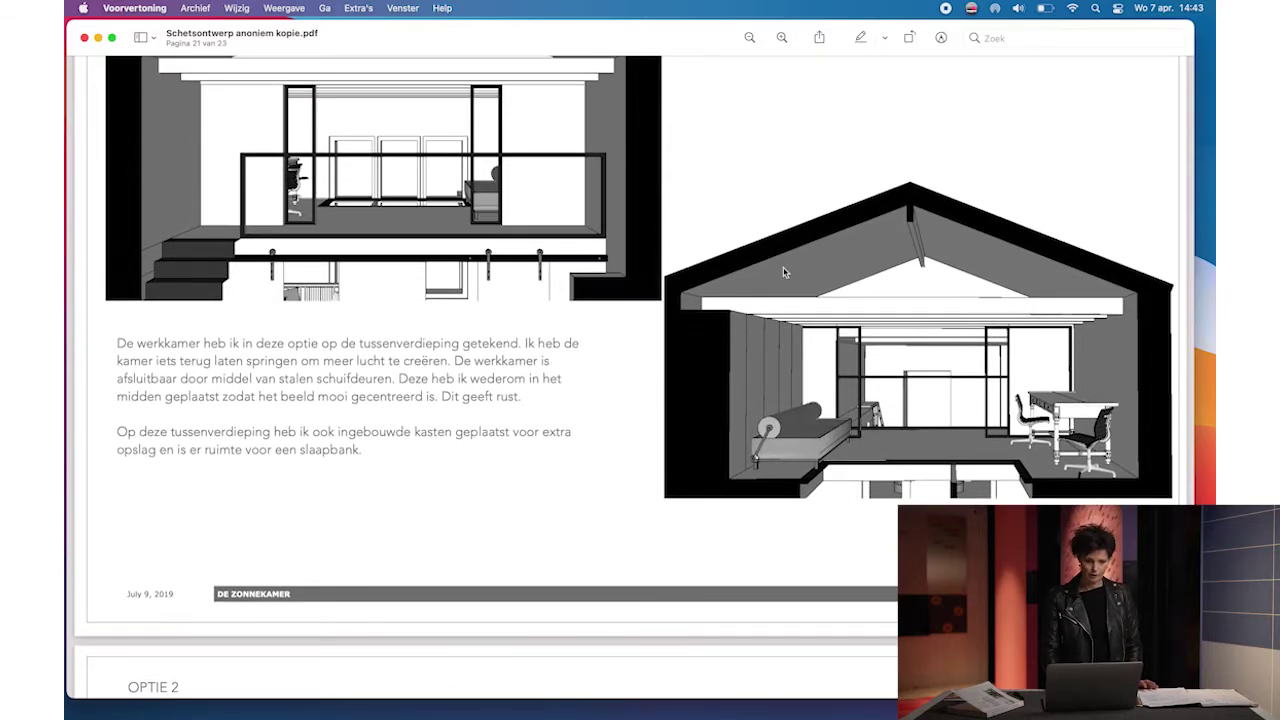
Step: Switch to the PDF with drawings of the existing and new situation and go to the 'Bestaande situatie' main floor plan
{"action": "mouse_move", "coordinate": [665, 34]}
{"action": "left_mouse_down"}
{"action": "mouse_move", "coordinate": [725, 32]}
{"action": "mouse_move", "coordinate": [685, 5]}
{"action": "left_mouse_up"}
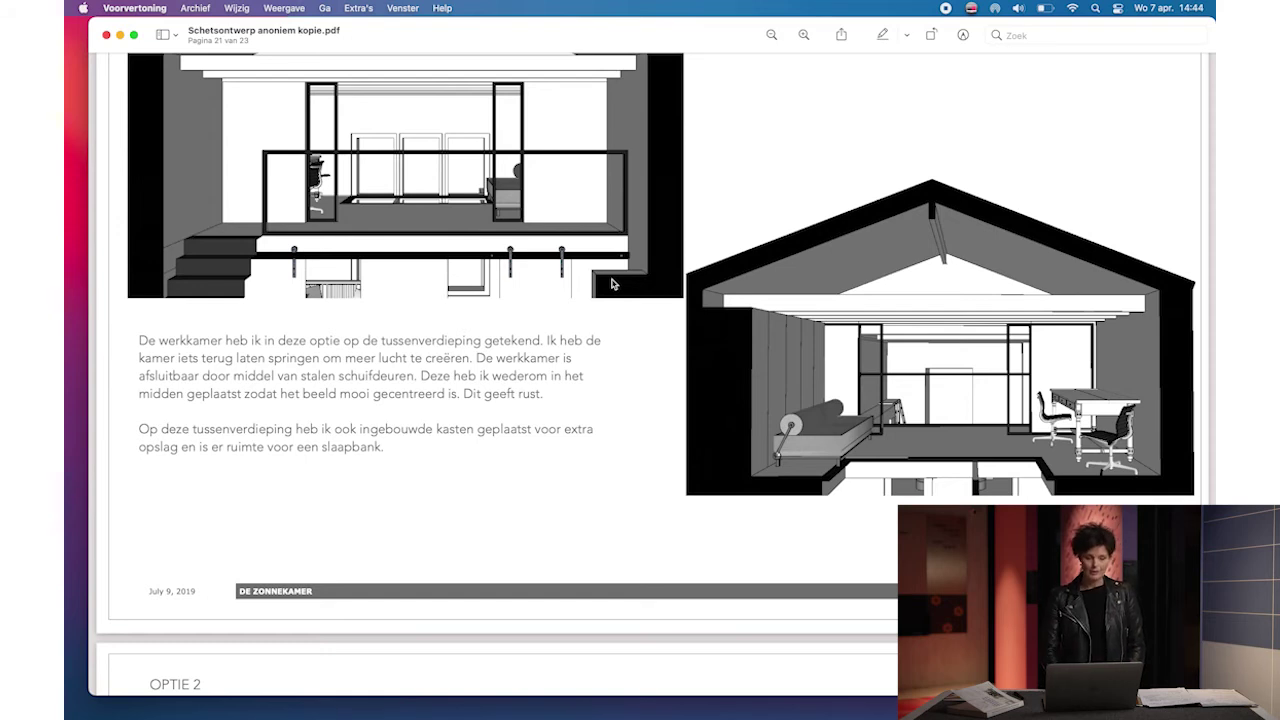
{"action": "mouse_move", "coordinate": [603, 35]}
{"action": "left_mouse_down"}
{"action": "mouse_move", "coordinate": [555, 37]}
{"action": "mouse_move", "coordinate": [588, 30]}
{"action": "left_mouse_up"}
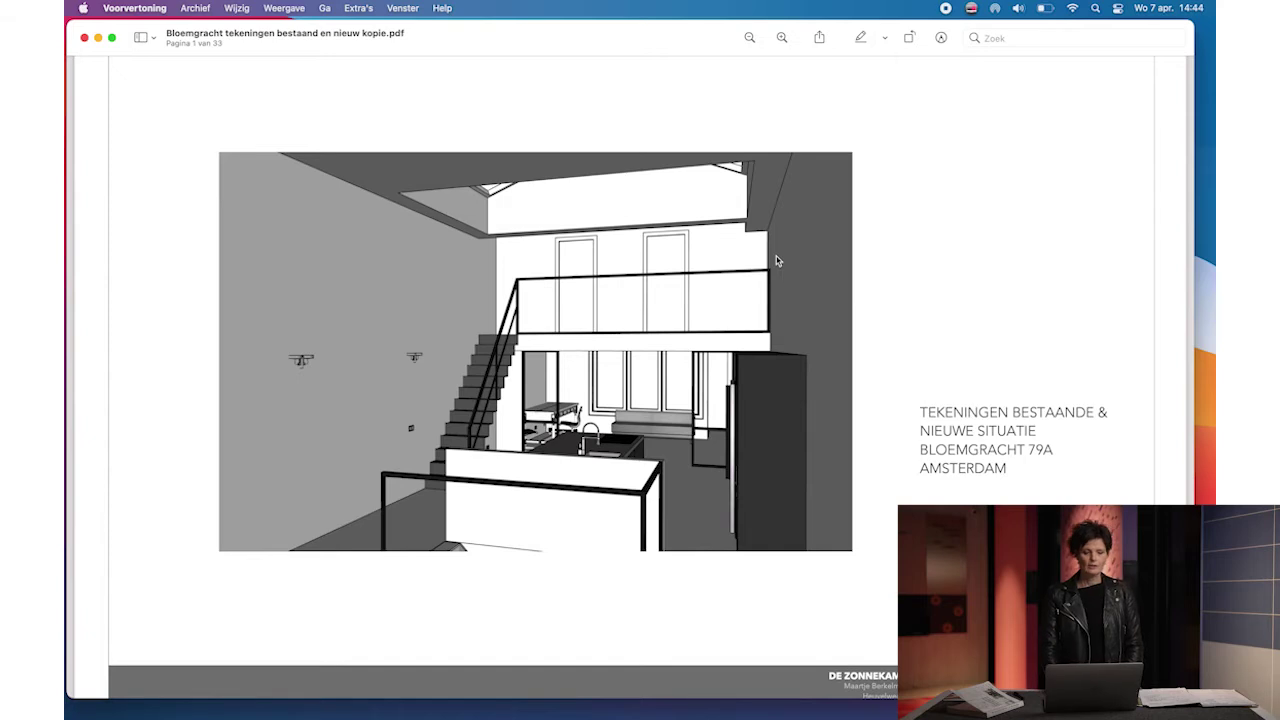
{"action": "scroll", "coordinate": [777, 261], "scroll_direction": "down", "scroll_amount": 2}
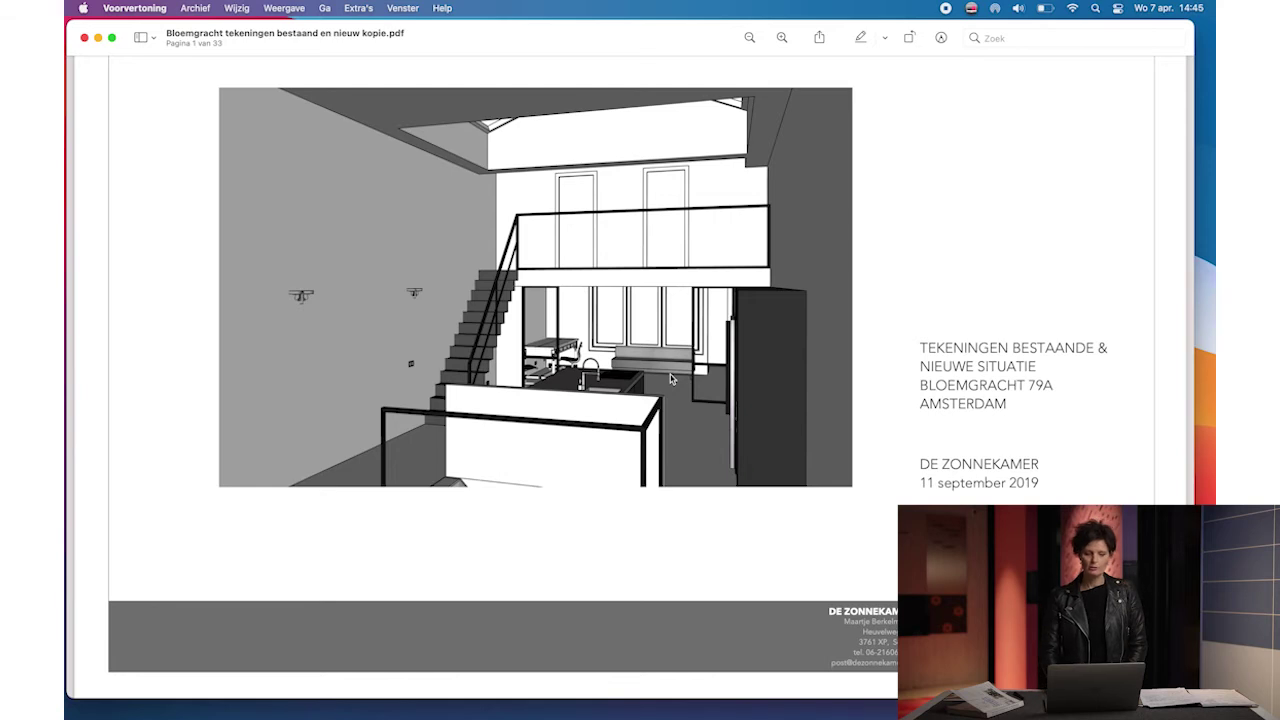
{"action": "scroll", "coordinate": [671, 379], "scroll_direction": "down", "scroll_amount": 10}
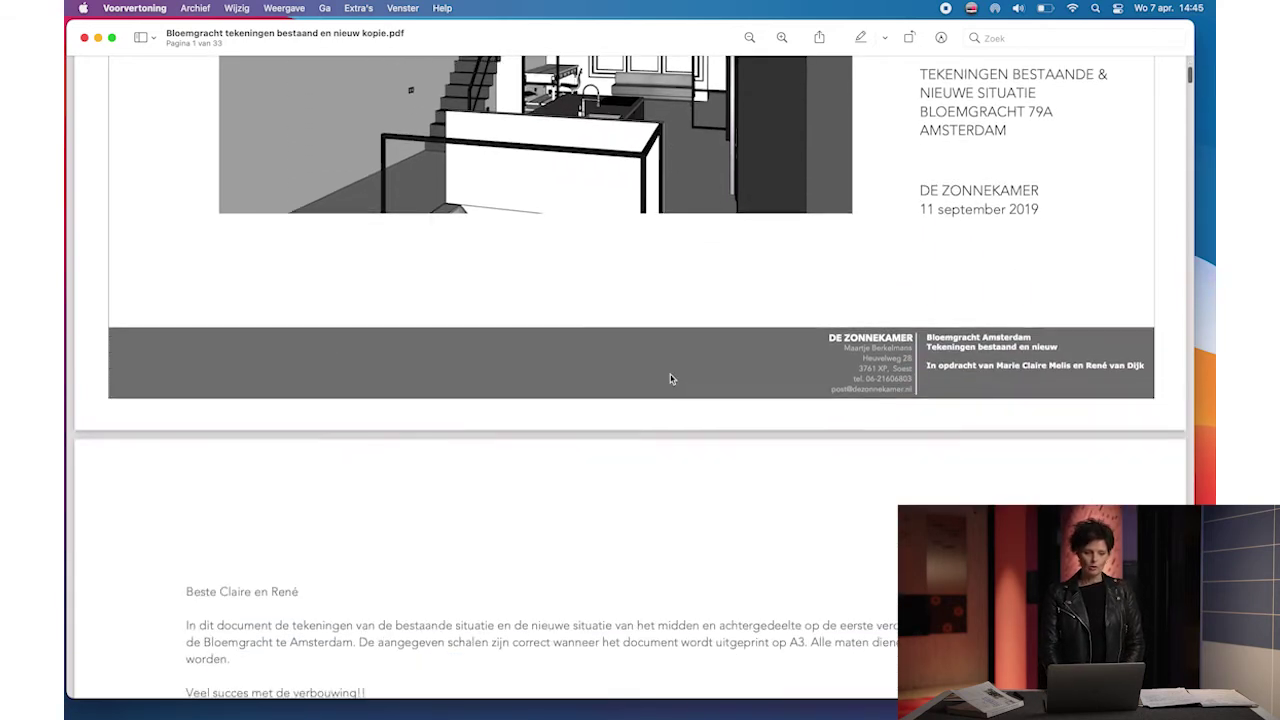
{"action": "scroll", "coordinate": [671, 379], "scroll_direction": "down", "scroll_amount": 10}
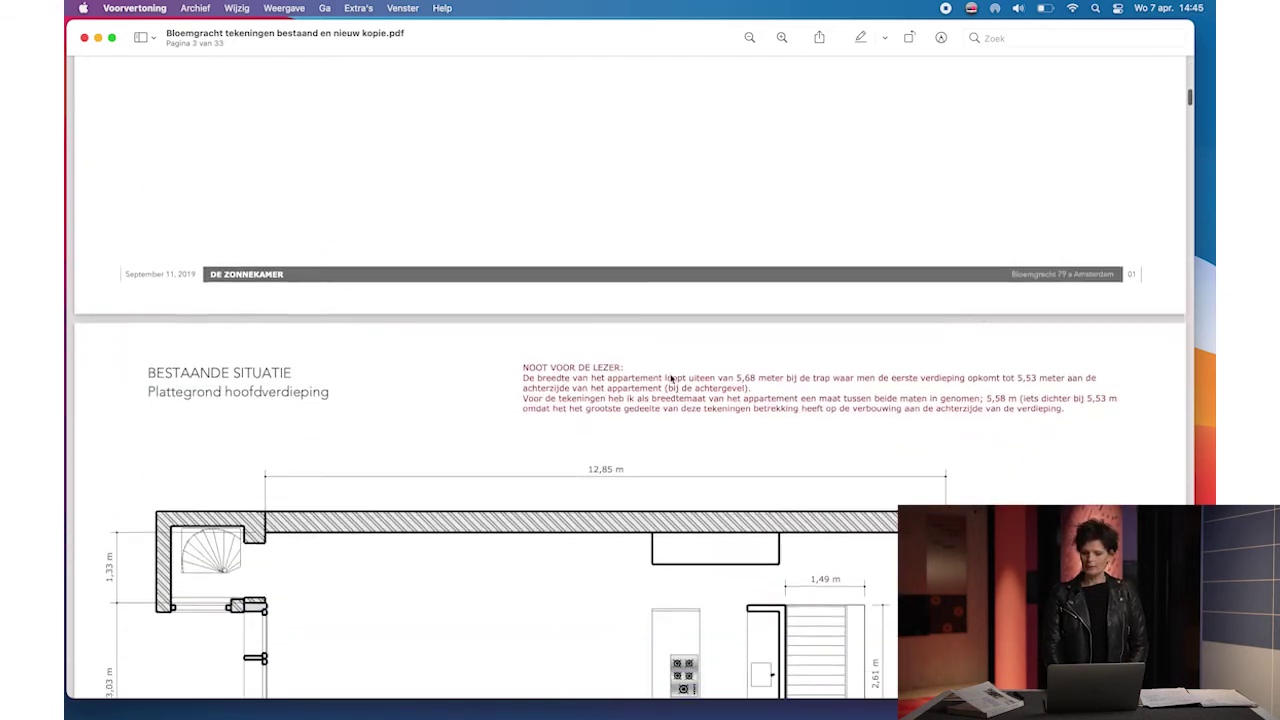
{"action": "scroll", "coordinate": [671, 379], "scroll_direction": "down", "scroll_amount": 2}
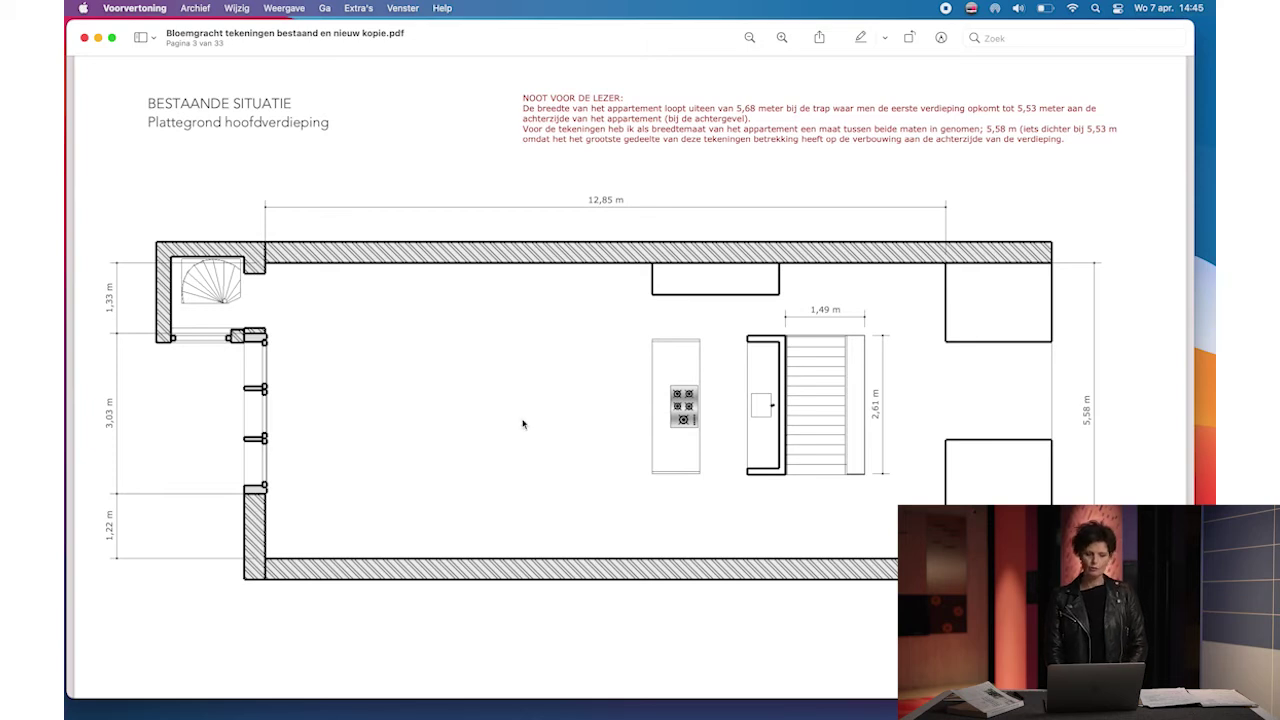
Step: Review the existing situation's main floor plan and the following floor plan with section markers A to H
{"action": "scroll", "coordinate": [522, 424], "scroll_direction": "down", "scroll_amount": 5}
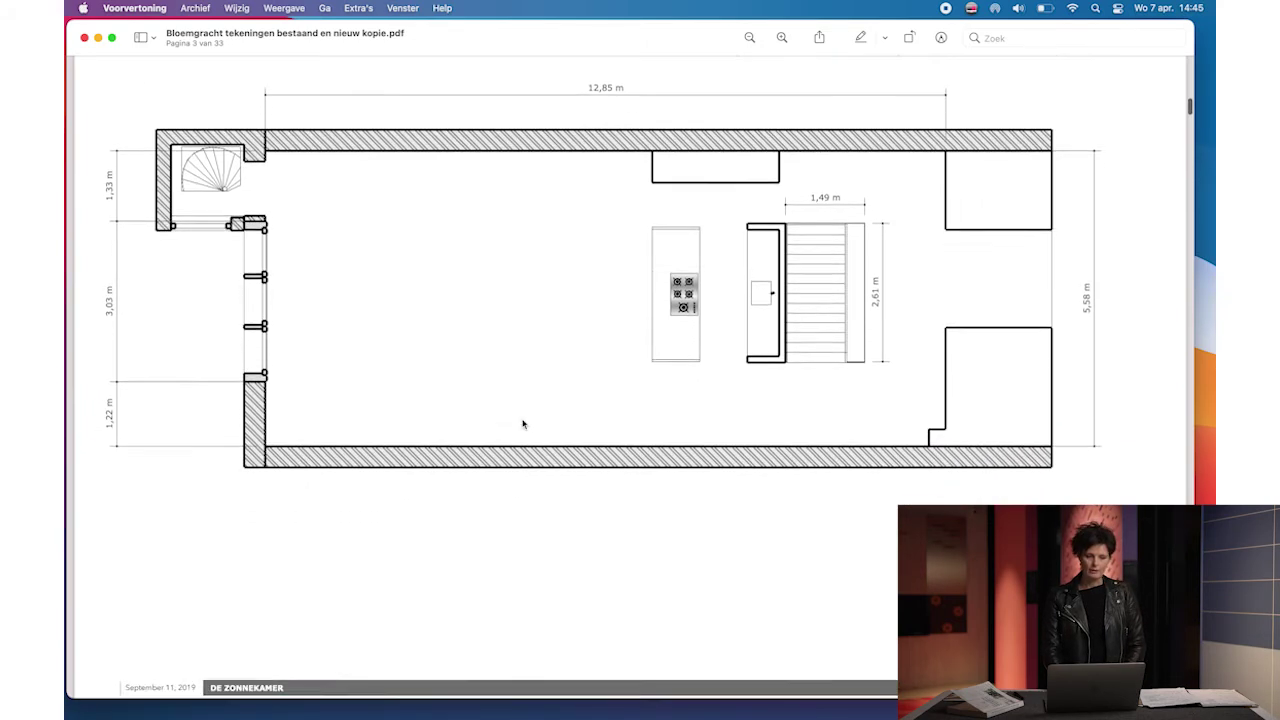
{"action": "scroll", "coordinate": [522, 424], "scroll_direction": "down", "scroll_amount": 8}
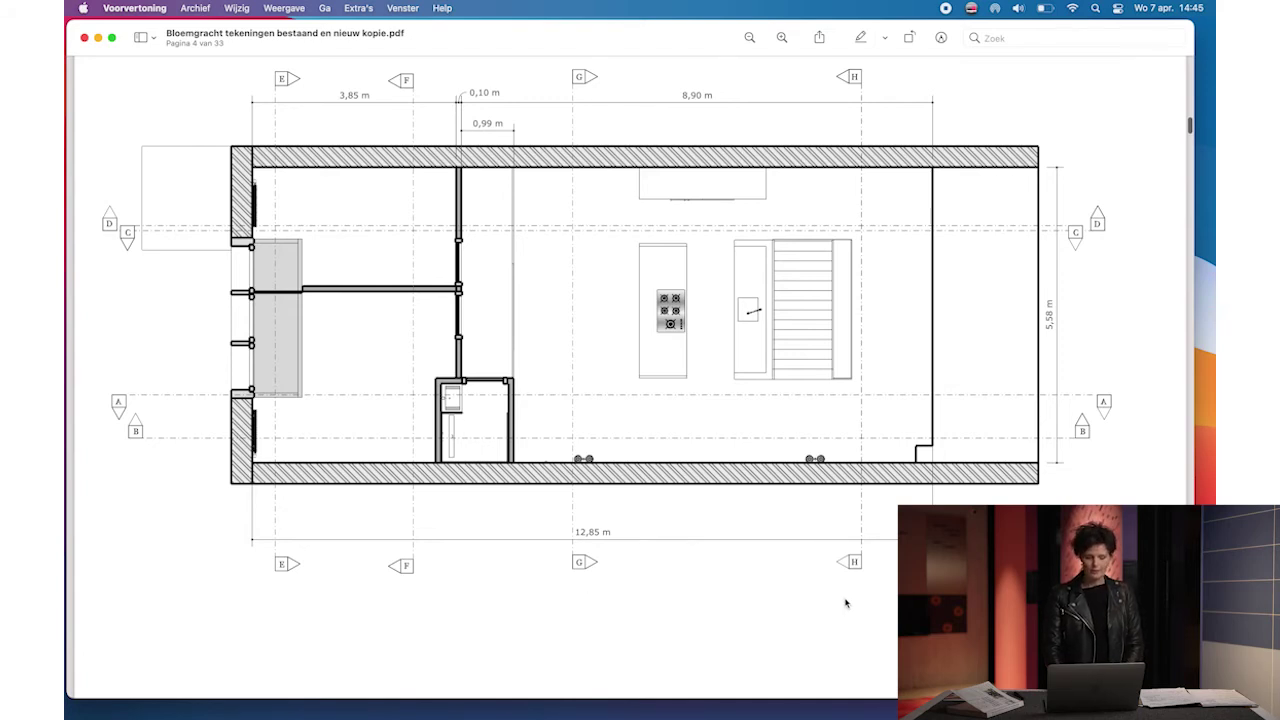
{"action": "scroll", "coordinate": [596, 406], "scroll_direction": "down", "scroll_amount": 1}
{"action": "scroll", "coordinate": [596, 406], "scroll_direction": "up", "scroll_amount": 1}
{"action": "scroll", "coordinate": [596, 406], "scroll_direction": "down", "scroll_amount": 1}
{"action": "scroll", "coordinate": [596, 406], "scroll_direction": "down", "scroll_amount": 1}
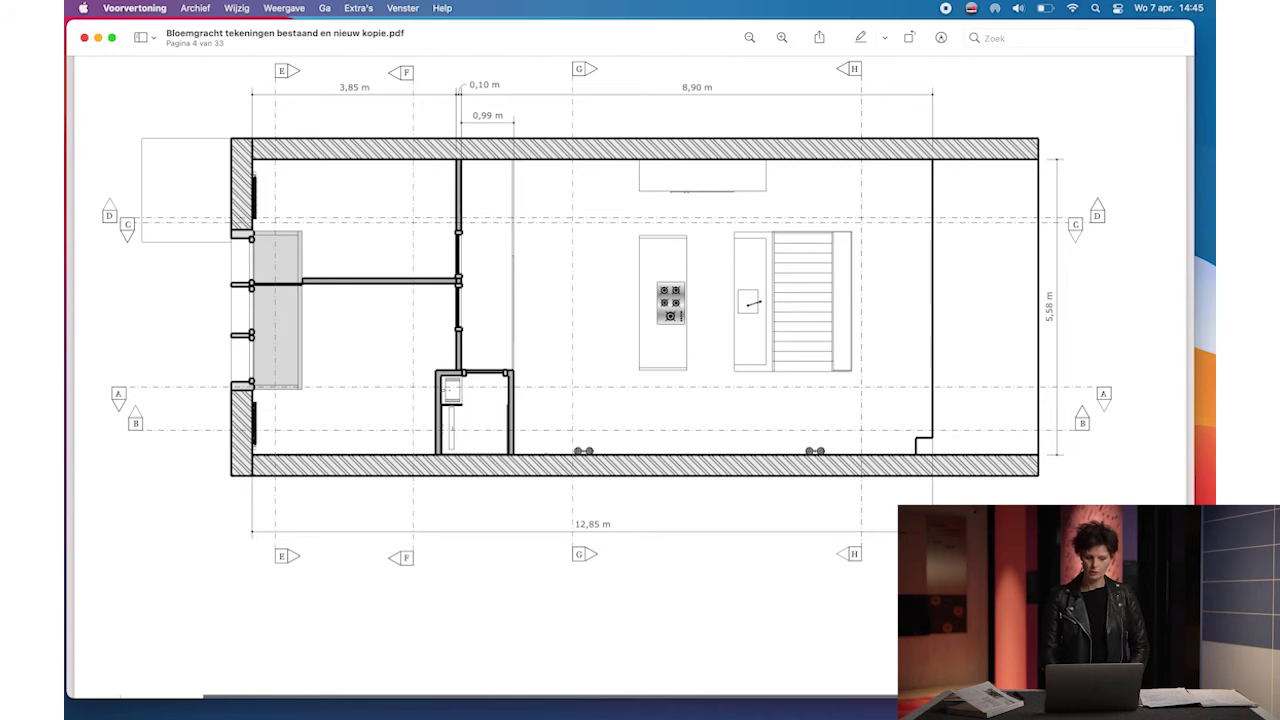
Step: Review the 'Bestaande situatie' dimensioned mezzanine plan and section drawings up to the 'Spotjes tussenverdieping' page
{"action": "scroll", "coordinate": [630, 380], "scroll_direction": "down", "scroll_amount": 10}
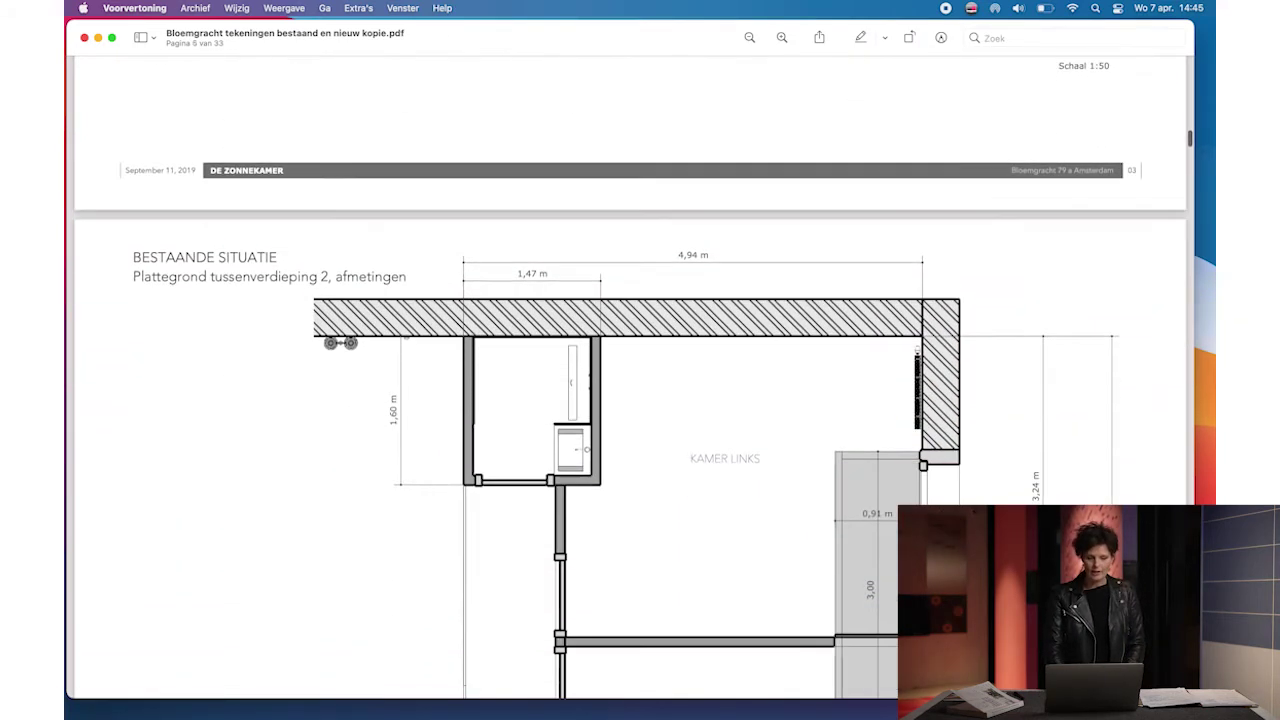
{"action": "scroll", "coordinate": [630, 380], "scroll_direction": "down", "scroll_amount": 15}
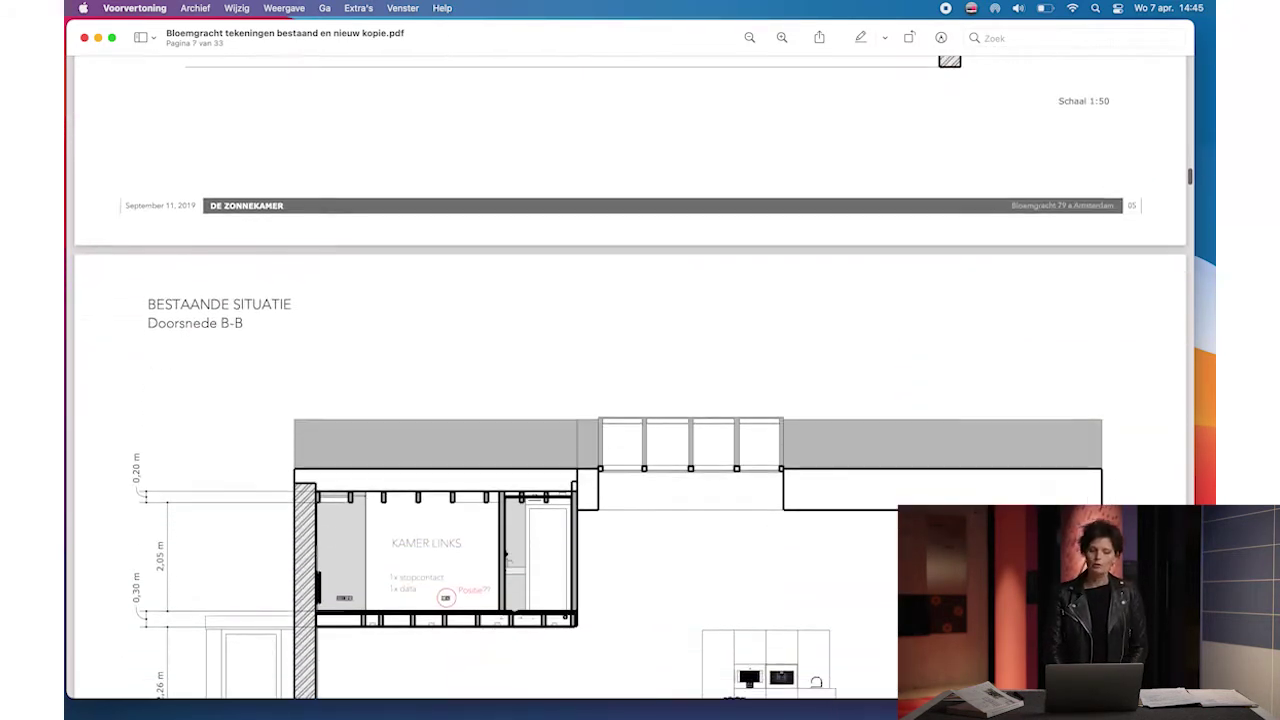
{"action": "scroll", "coordinate": [630, 380], "scroll_direction": "down", "scroll_amount": 5}
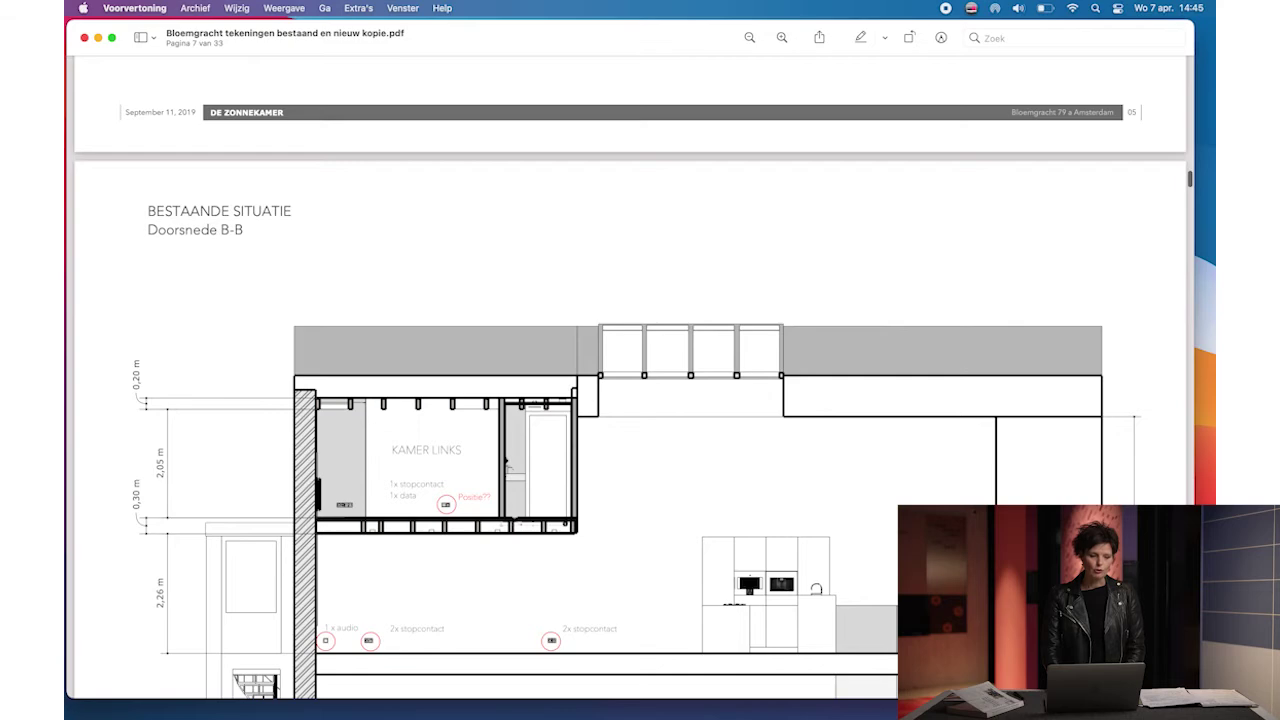
{"action": "scroll", "coordinate": [630, 380], "scroll_direction": "down", "scroll_amount": 15}
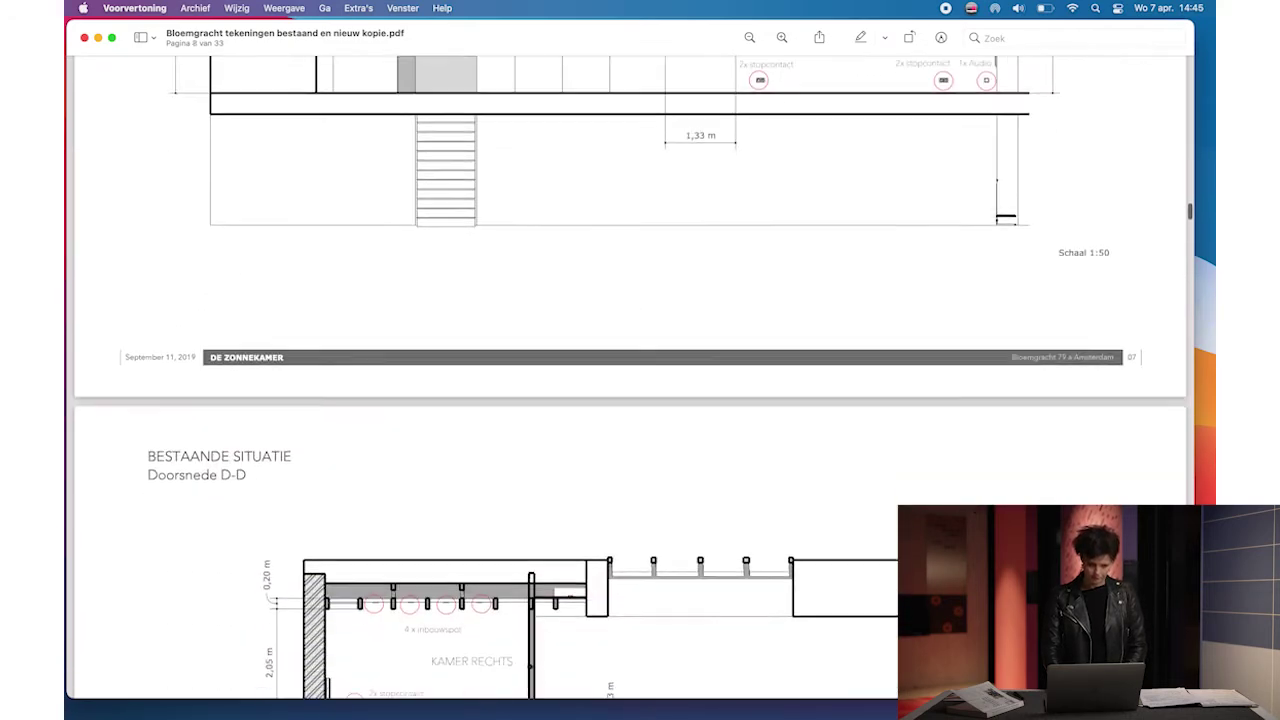
{"action": "scroll", "coordinate": [630, 380], "scroll_direction": "down", "scroll_amount": 20}
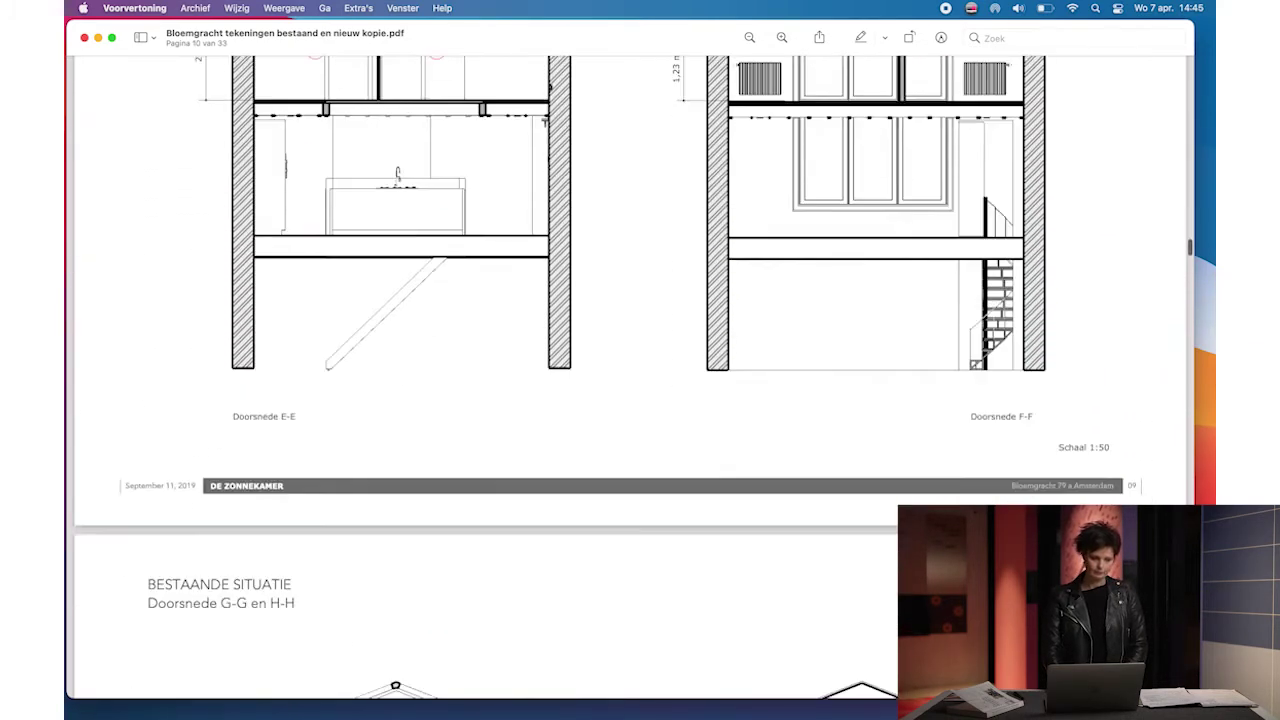
{"action": "scroll", "coordinate": [630, 380], "scroll_direction": "down", "scroll_amount": 20}
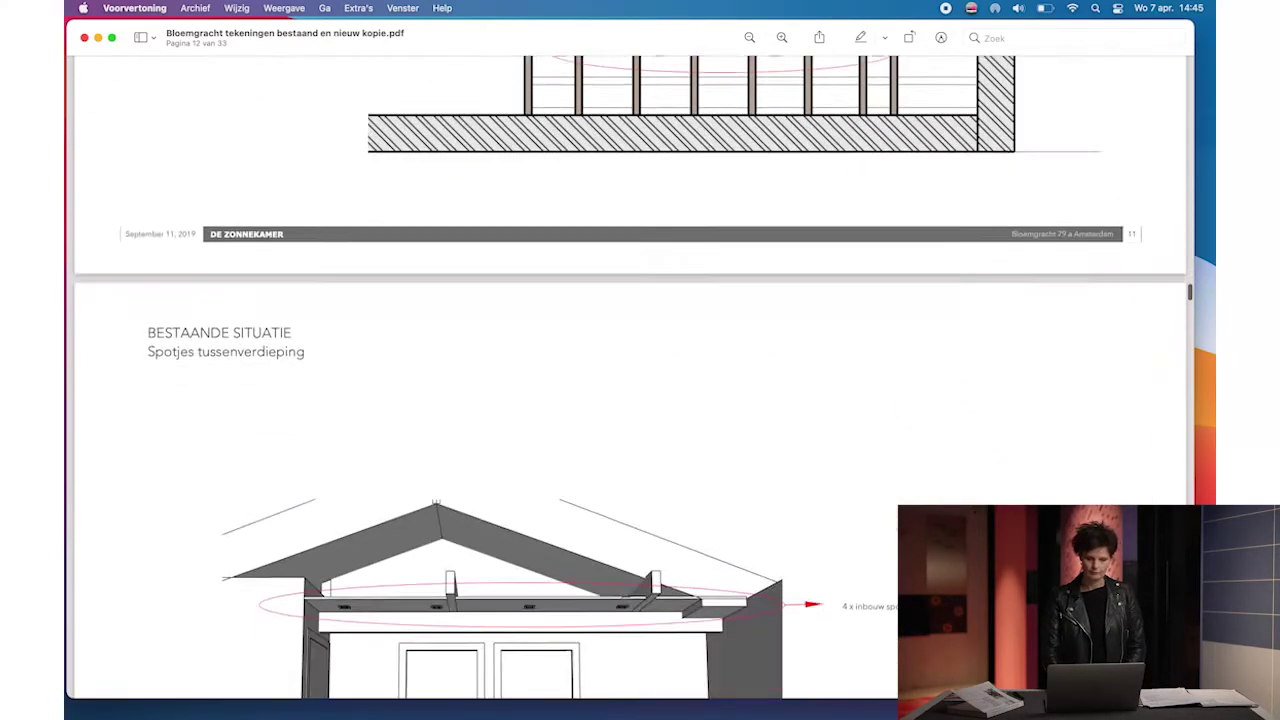
Step: Examine the new situation's main floor plan and its 'Plattegrond tussenverdieping' page
{"action": "scroll", "coordinate": [942, 448], "scroll_direction": "down", "scroll_amount": 15}
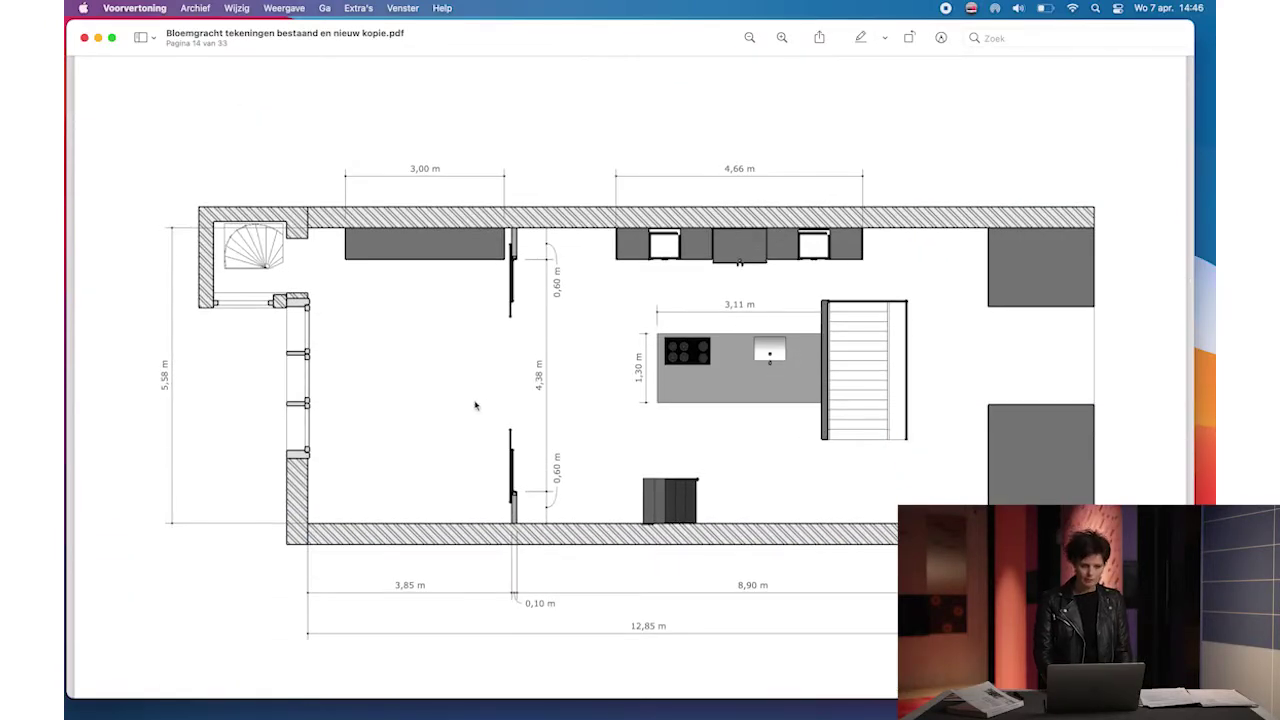
{"action": "scroll", "coordinate": [688, 515], "scroll_direction": "down", "scroll_amount": 8}
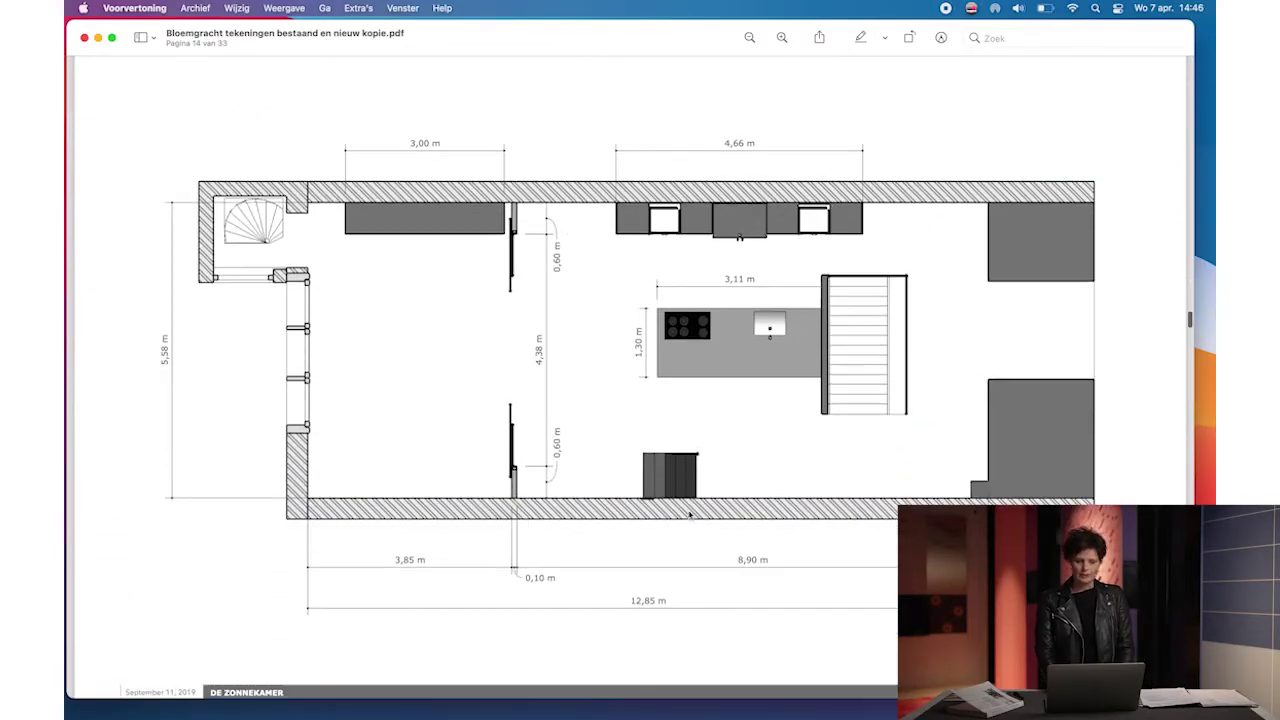
{"action": "scroll", "coordinate": [688, 515], "scroll_direction": "down", "scroll_amount": 8}
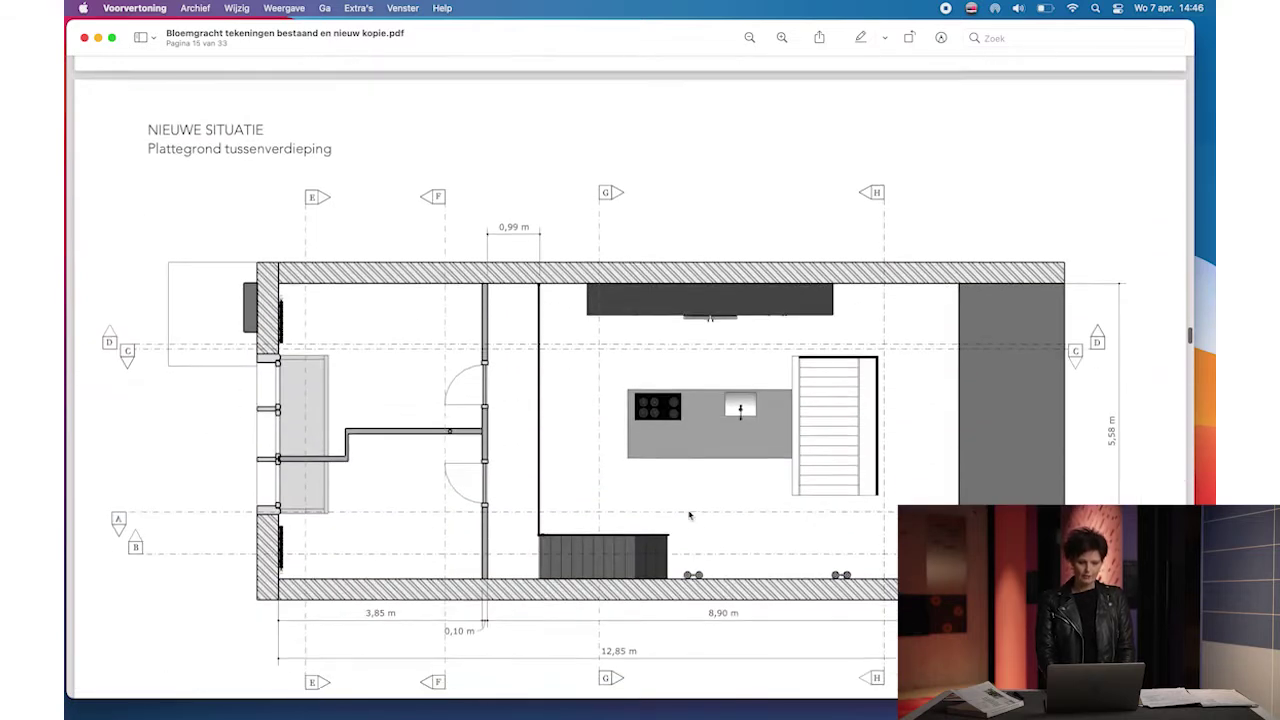
{"action": "scroll", "coordinate": [688, 515], "scroll_direction": "down", "scroll_amount": 10}
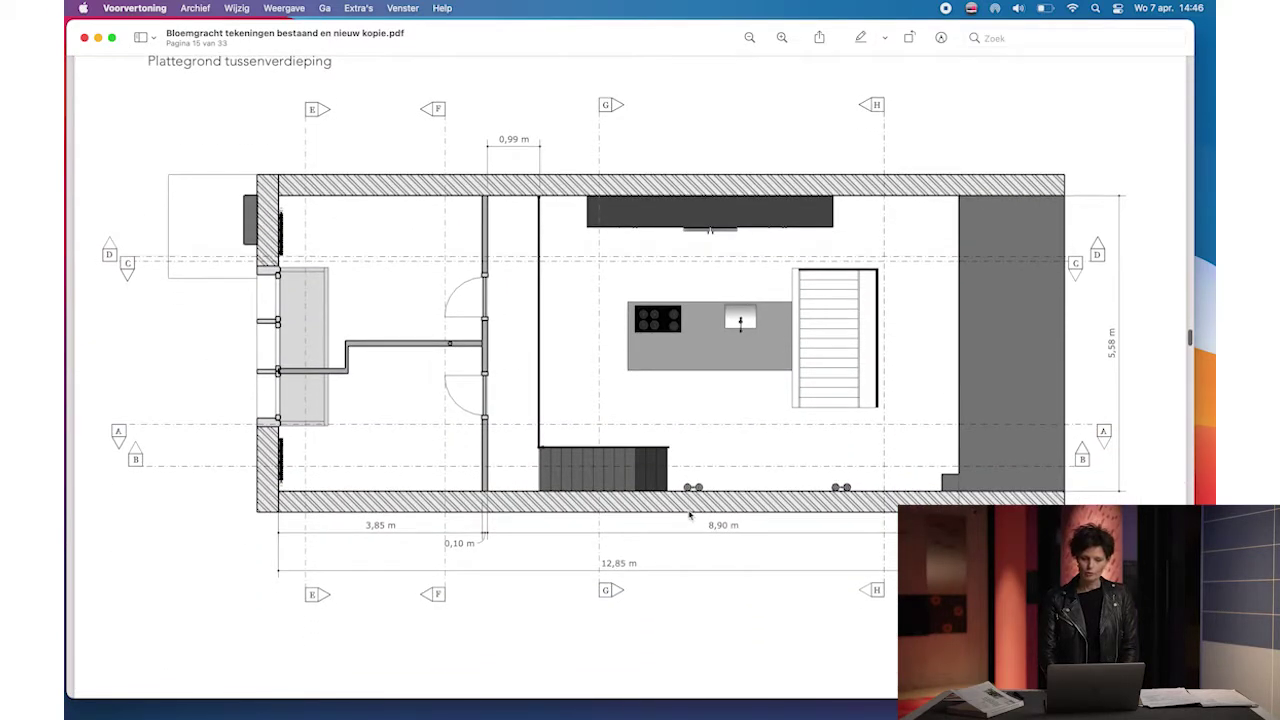
Step: Examine the 'Nieuwe situatie' sections A-A, E-E and F-F with their contractor notes, up to sections G-G and H-H
{"action": "scroll", "coordinate": [688, 515], "scroll_direction": "down", "scroll_amount": 5}
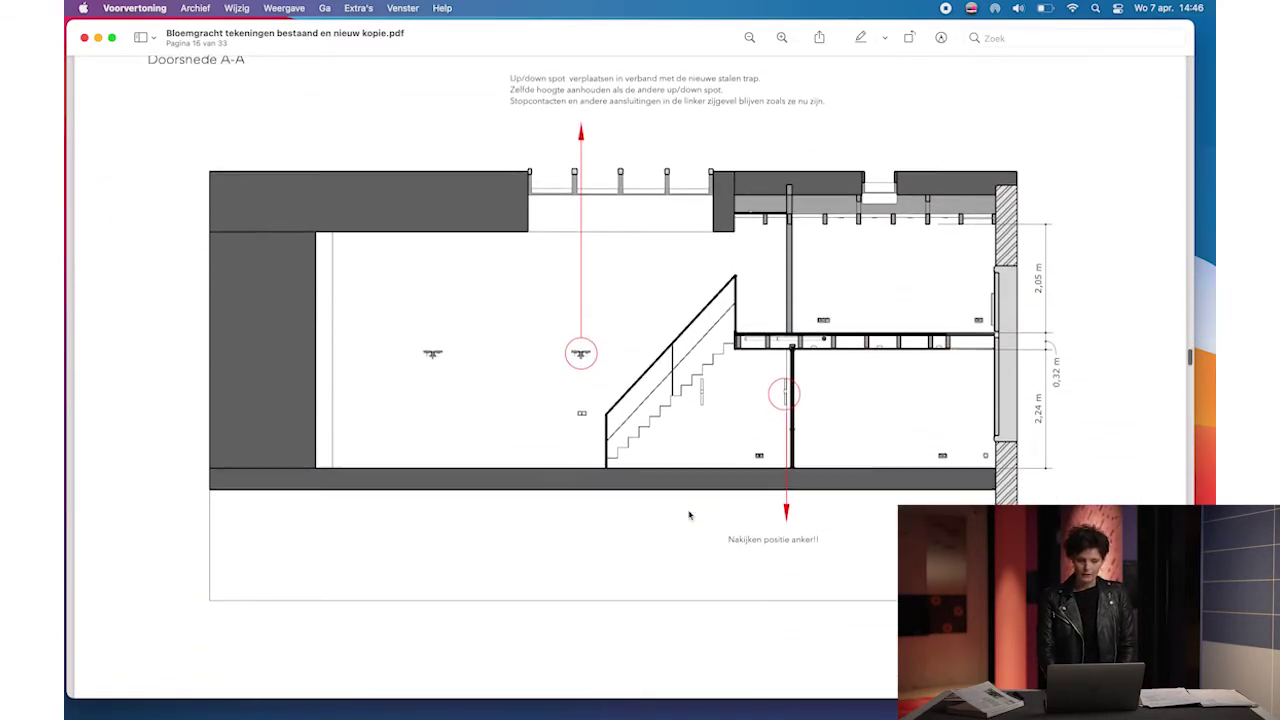
{"action": "scroll", "coordinate": [656, 205], "scroll_direction": "up", "scroll_amount": 4}
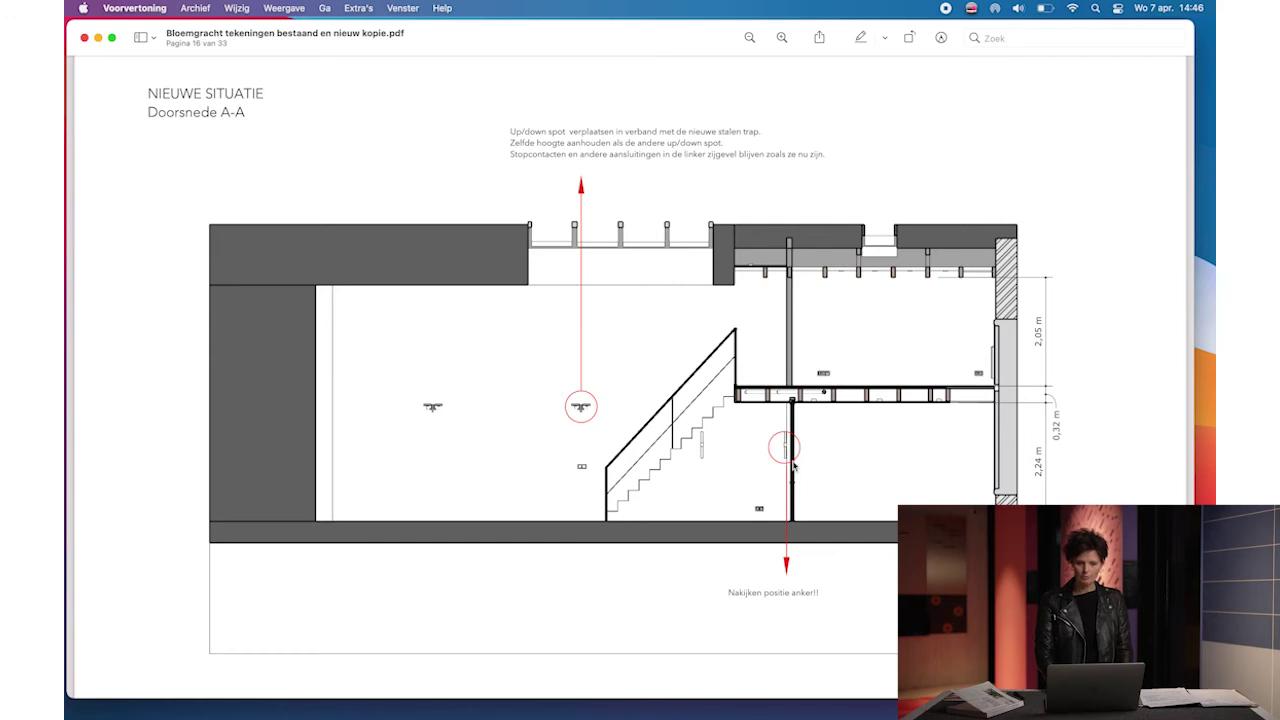
{"action": "scroll", "coordinate": [793, 466], "scroll_direction": "down", "scroll_amount": 15}
{"action": "scroll", "coordinate": [793, 466], "scroll_direction": "up", "scroll_amount": 1}
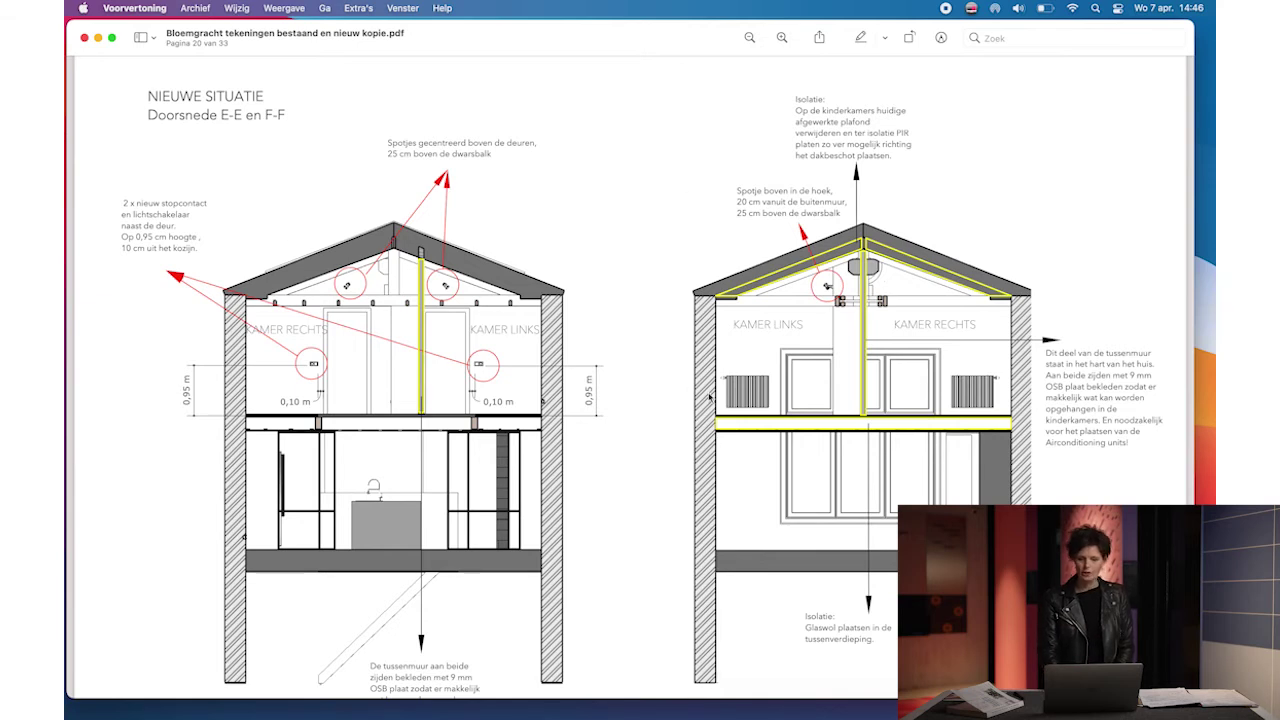
{"action": "scroll", "coordinate": [622, 449], "scroll_direction": "down", "scroll_amount": 2}
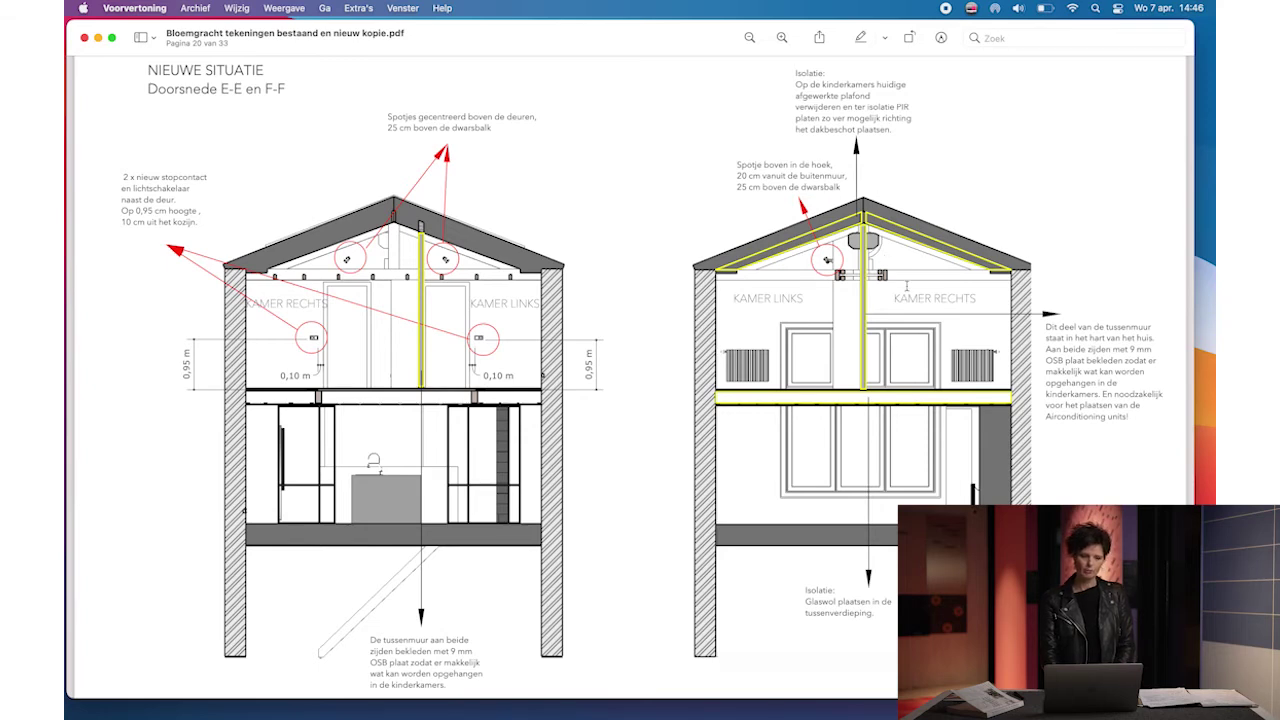
{"action": "scroll", "coordinate": [648, 360], "scroll_direction": "down", "scroll_amount": 15}
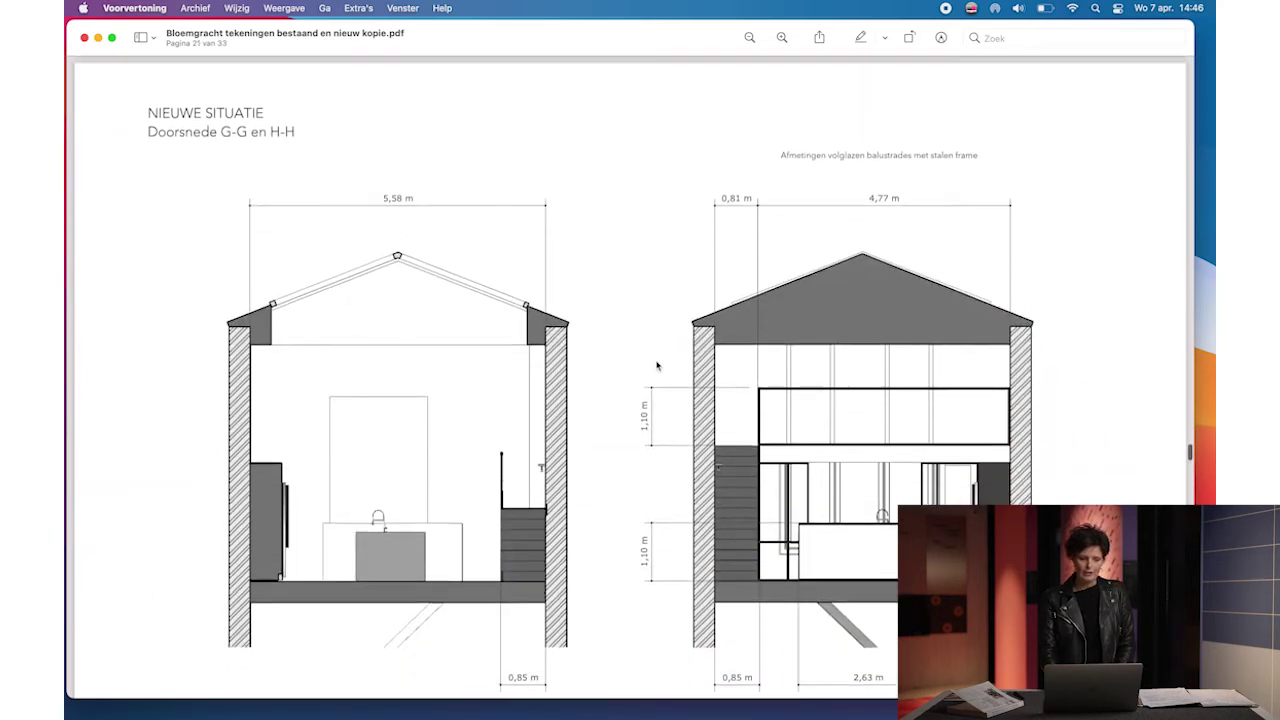
Step: Review the new children's room wall plans, airconditioning sections J-J and K-K, and the 'Waterafvoer airconditioner tussenplafond' drawing
{"action": "scroll", "coordinate": [657, 366], "scroll_direction": "down", "scroll_amount": 12}
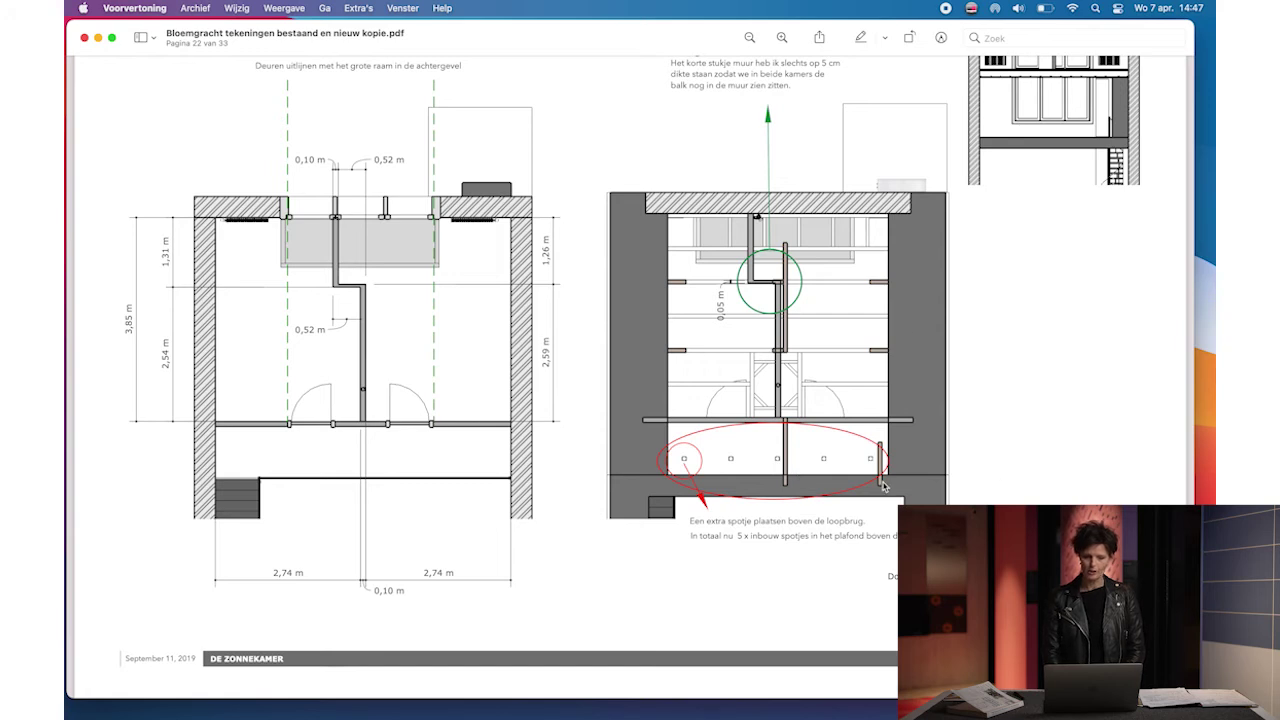
{"action": "scroll", "coordinate": [728, 410], "scroll_direction": "down", "scroll_amount": 15}
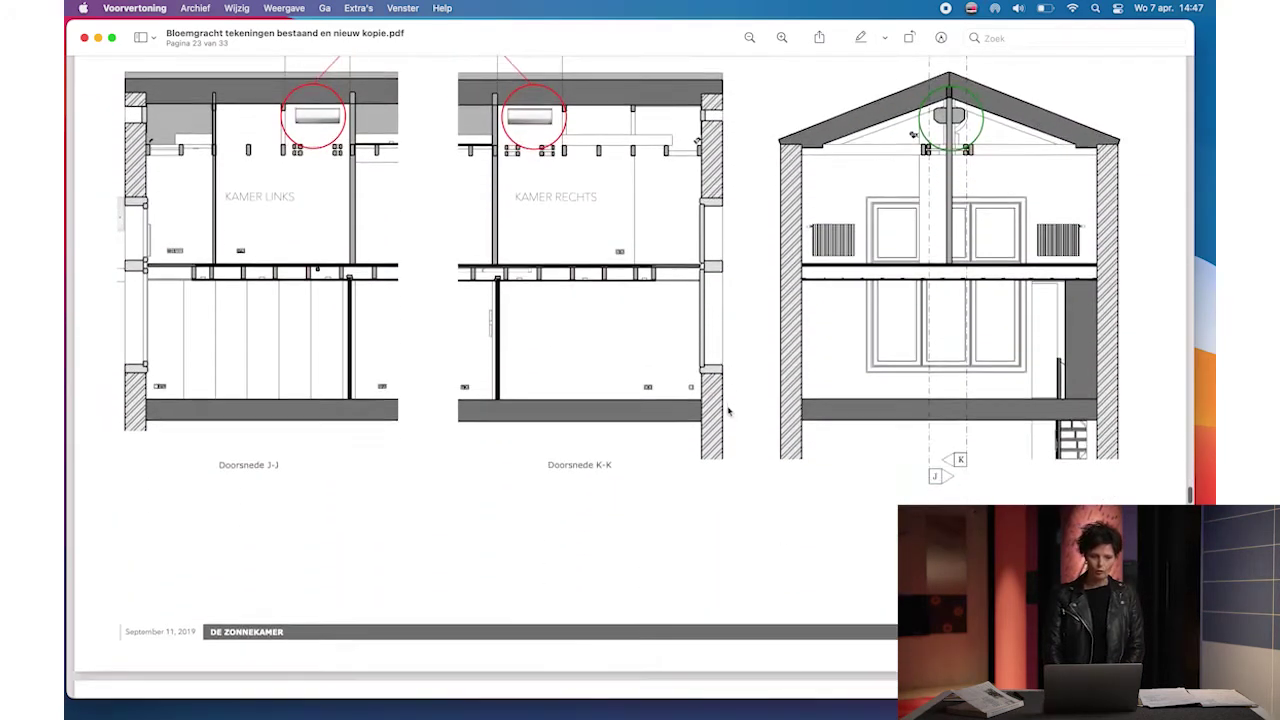
{"action": "scroll", "coordinate": [728, 410], "scroll_direction": "up", "scroll_amount": 3}
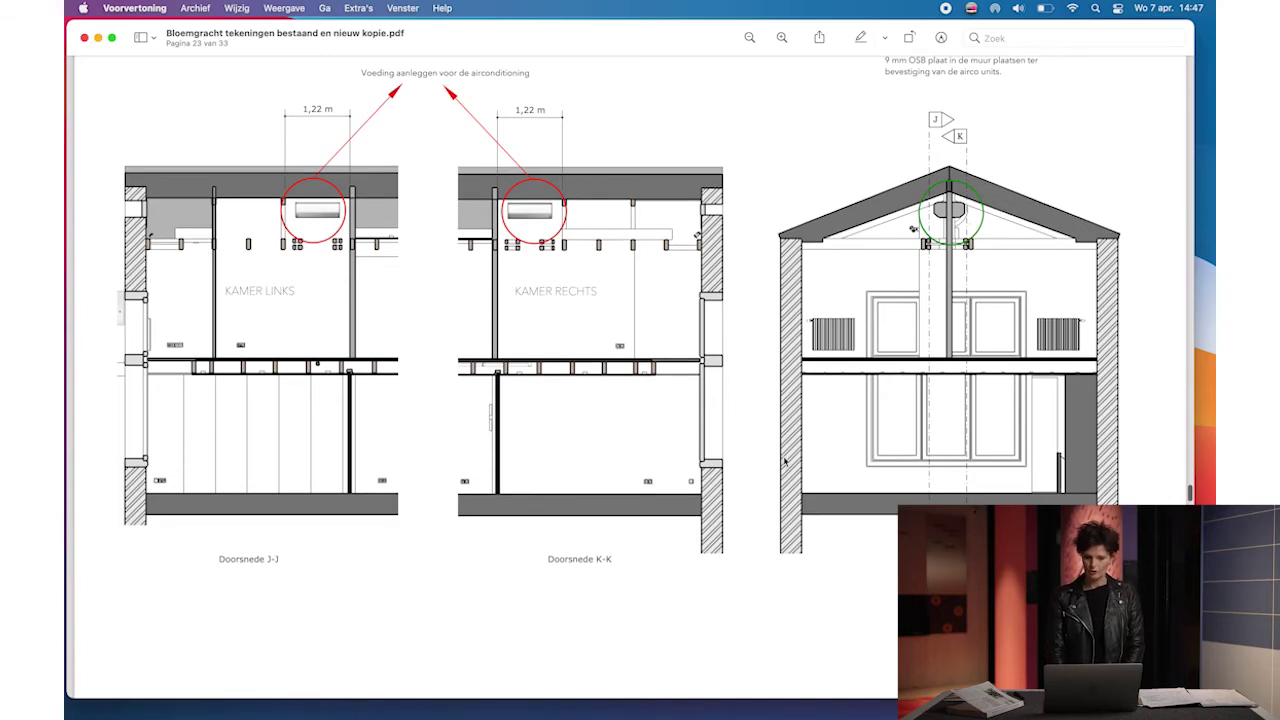
{"action": "scroll", "coordinate": [785, 461], "scroll_direction": "down", "scroll_amount": 15}
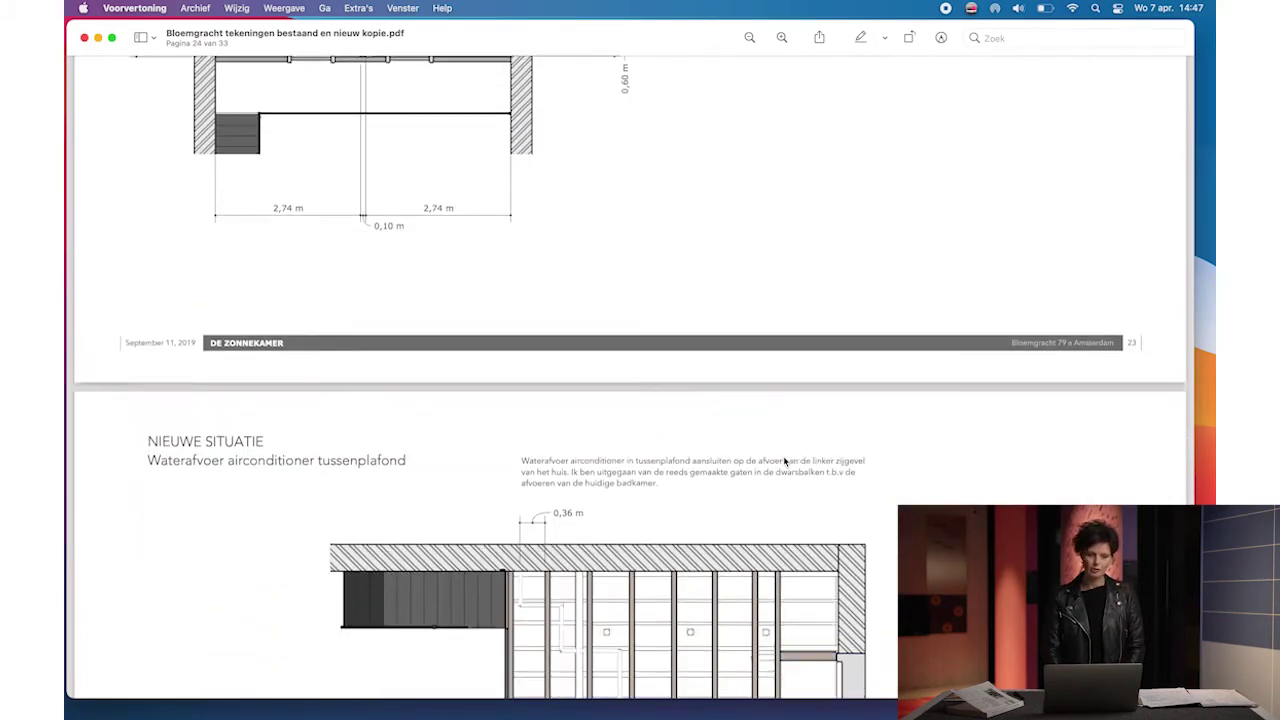
{"action": "scroll", "coordinate": [785, 461], "scroll_direction": "down", "scroll_amount": 10}
{"action": "scroll", "coordinate": [785, 461], "scroll_direction": "up", "scroll_amount": 5}
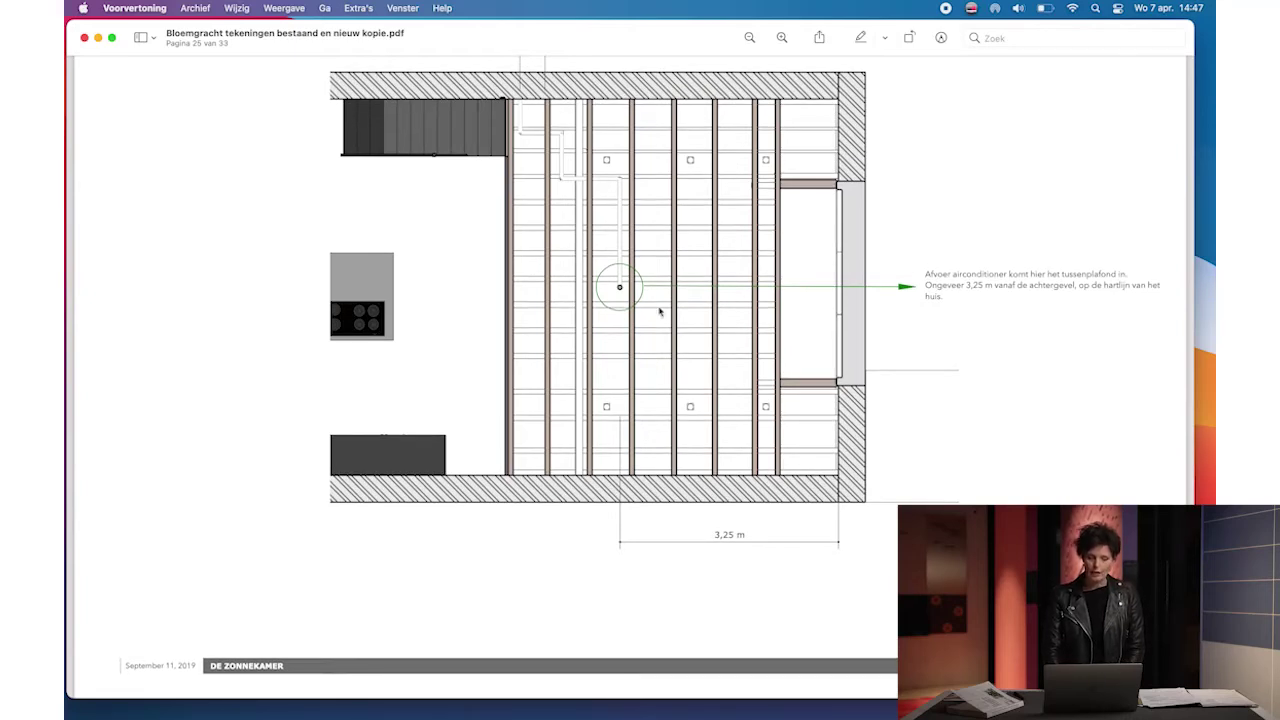
{"action": "scroll", "coordinate": [652, 386], "scroll_direction": "down", "scroll_amount": 1}
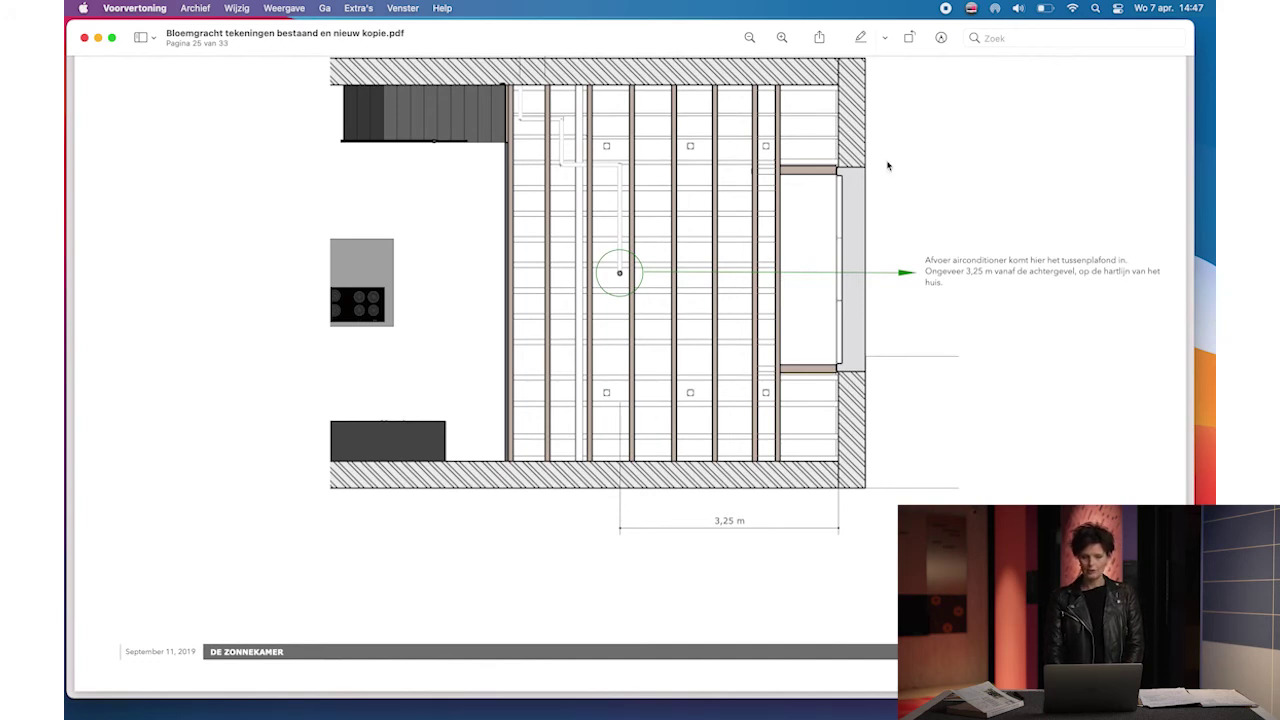
Step: Review the Velux roof window page and the 'Verlichting werkruimte hoofdverdieping, spots en/of lichtlijn' page
{"action": "scroll", "coordinate": [719, 314], "scroll_direction": "down", "scroll_amount": 15}
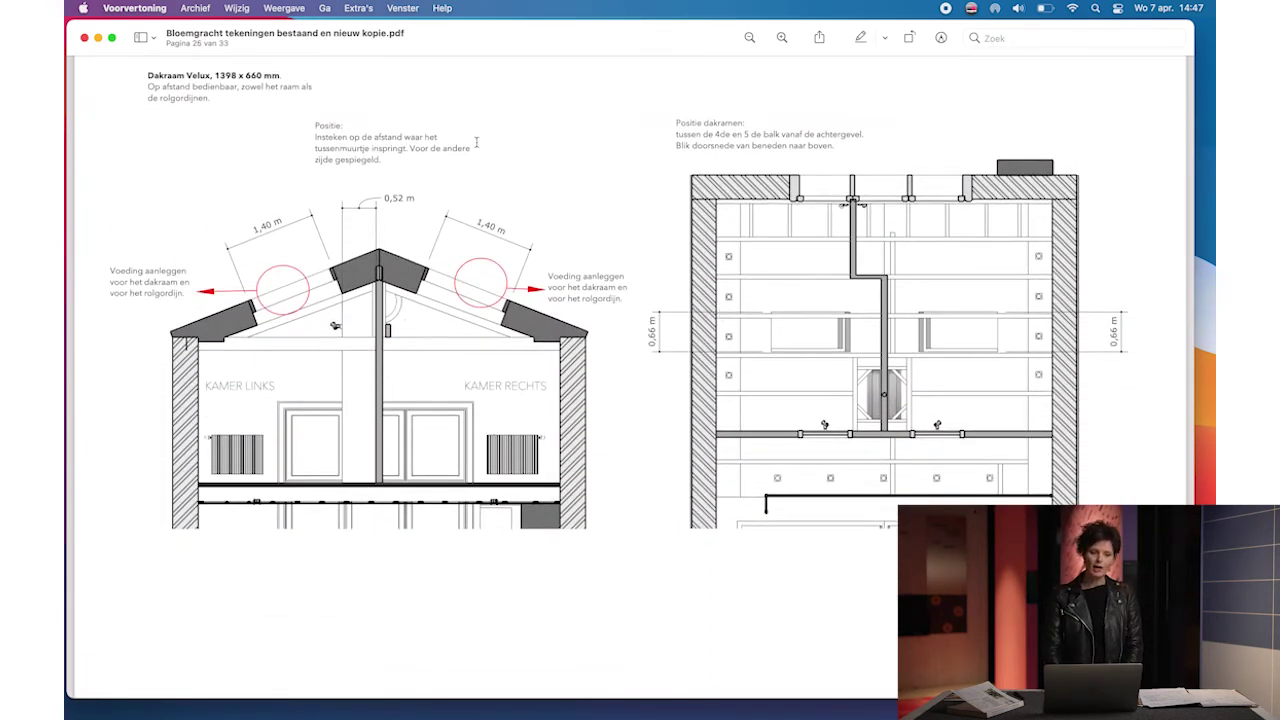
{"action": "scroll", "coordinate": [658, 352], "scroll_direction": "down", "scroll_amount": 15}
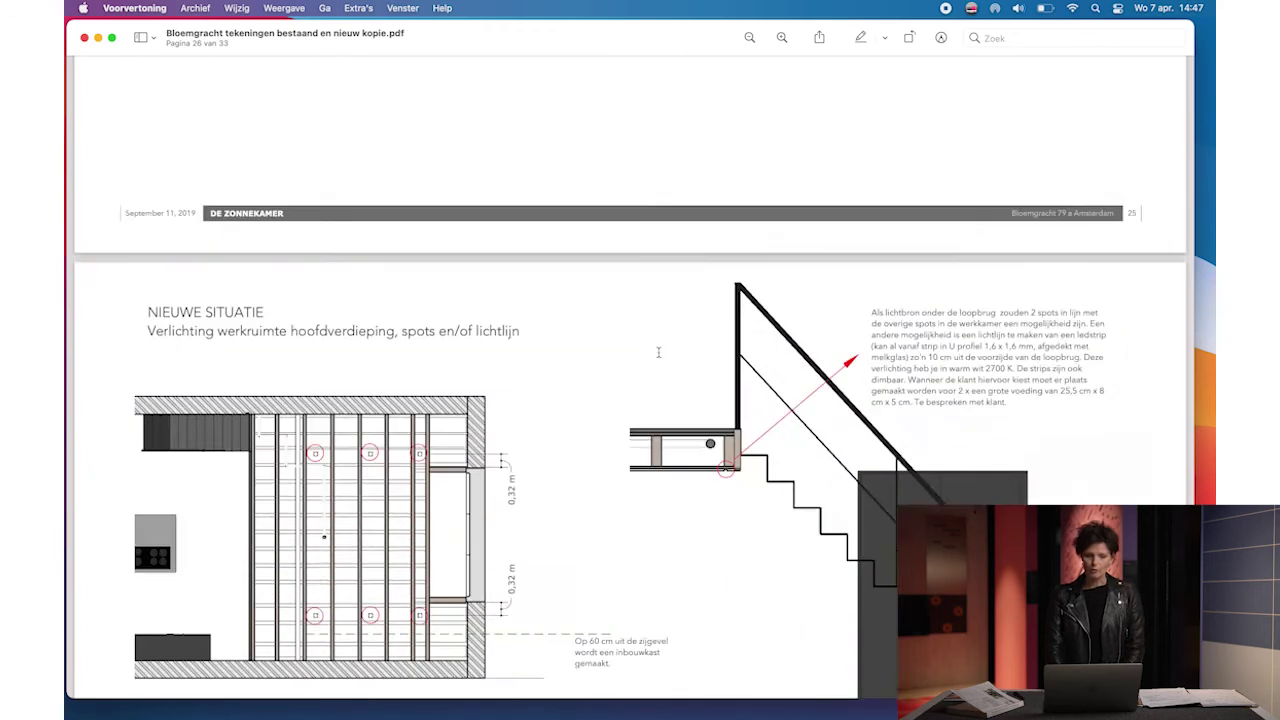
{"action": "scroll", "coordinate": [658, 352], "scroll_direction": "down", "scroll_amount": 2}
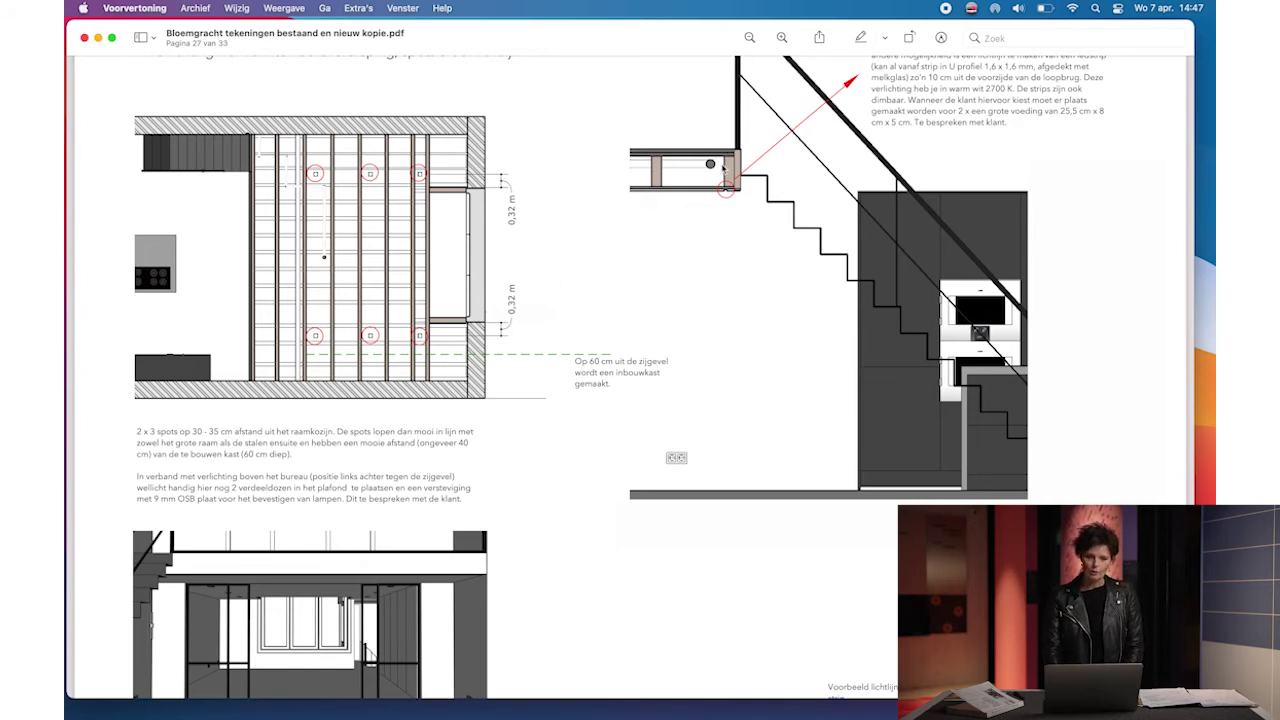
{"action": "scroll", "coordinate": [763, 235], "scroll_direction": "up", "scroll_amount": 4}
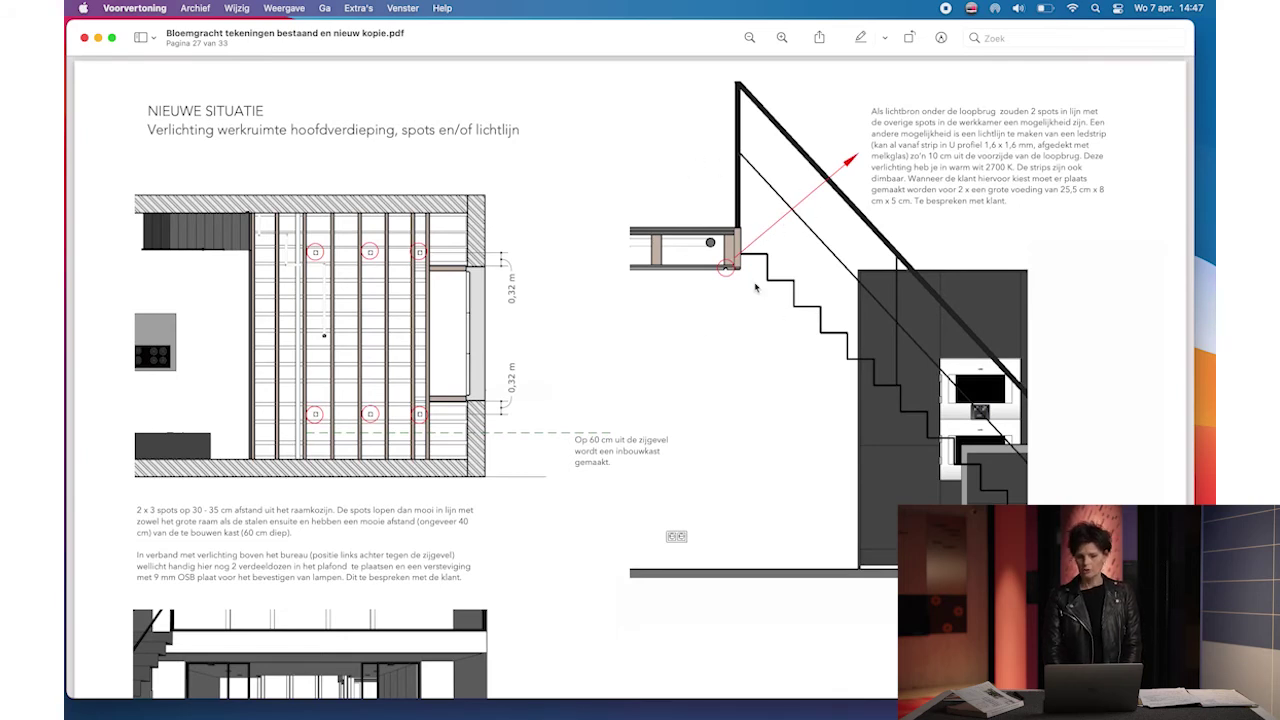
{"action": "scroll", "coordinate": [629, 441], "scroll_direction": "down", "scroll_amount": 10}
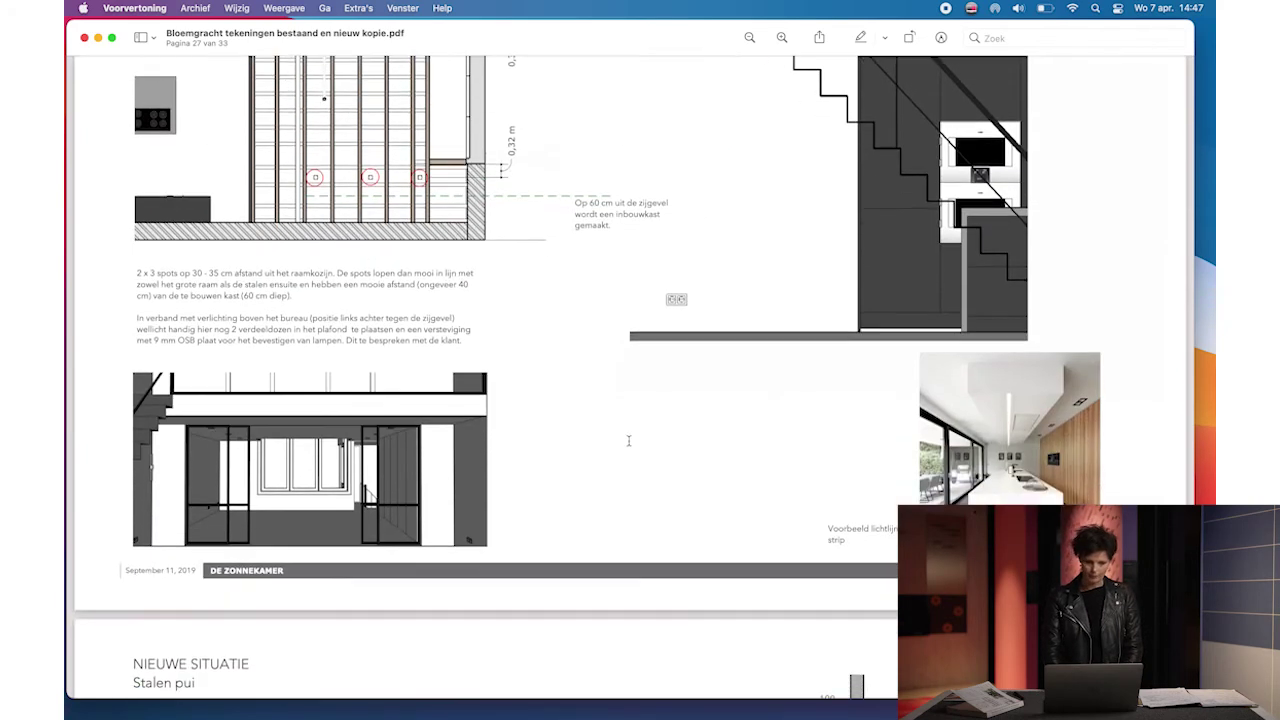
Step: Examine the 'Stalen pui' detail drawings of the sliding doors, rail and side wall fixings
{"action": "scroll", "coordinate": [828, 294], "scroll_direction": "down", "scroll_amount": 20}
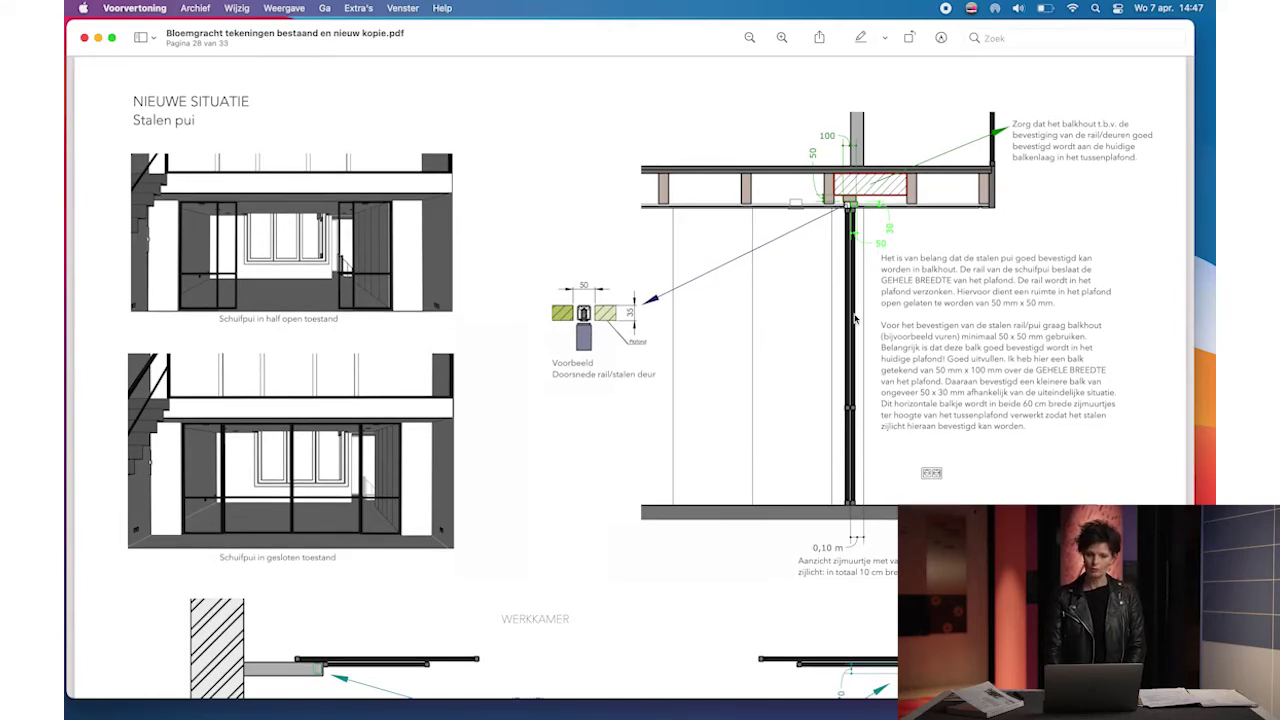
{"action": "scroll", "coordinate": [862, 419], "scroll_direction": "down", "scroll_amount": 20}
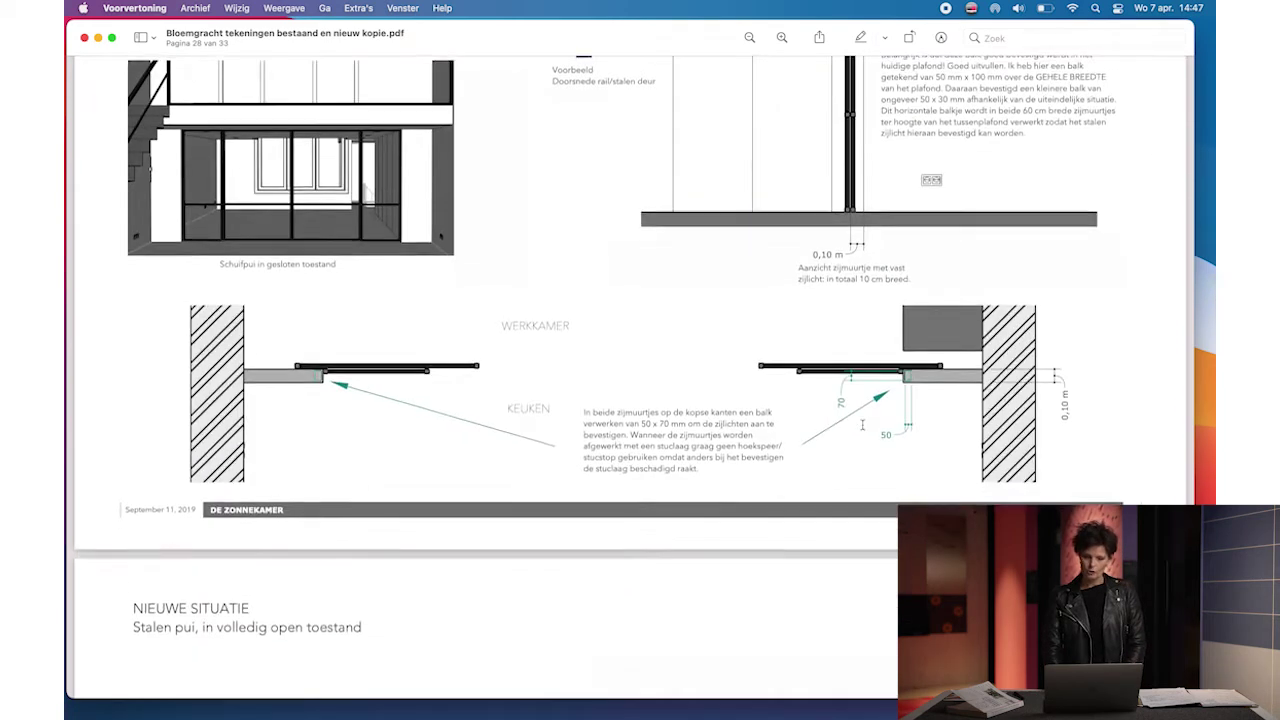
{"action": "scroll", "coordinate": [862, 424], "scroll_direction": "down", "scroll_amount": 10}
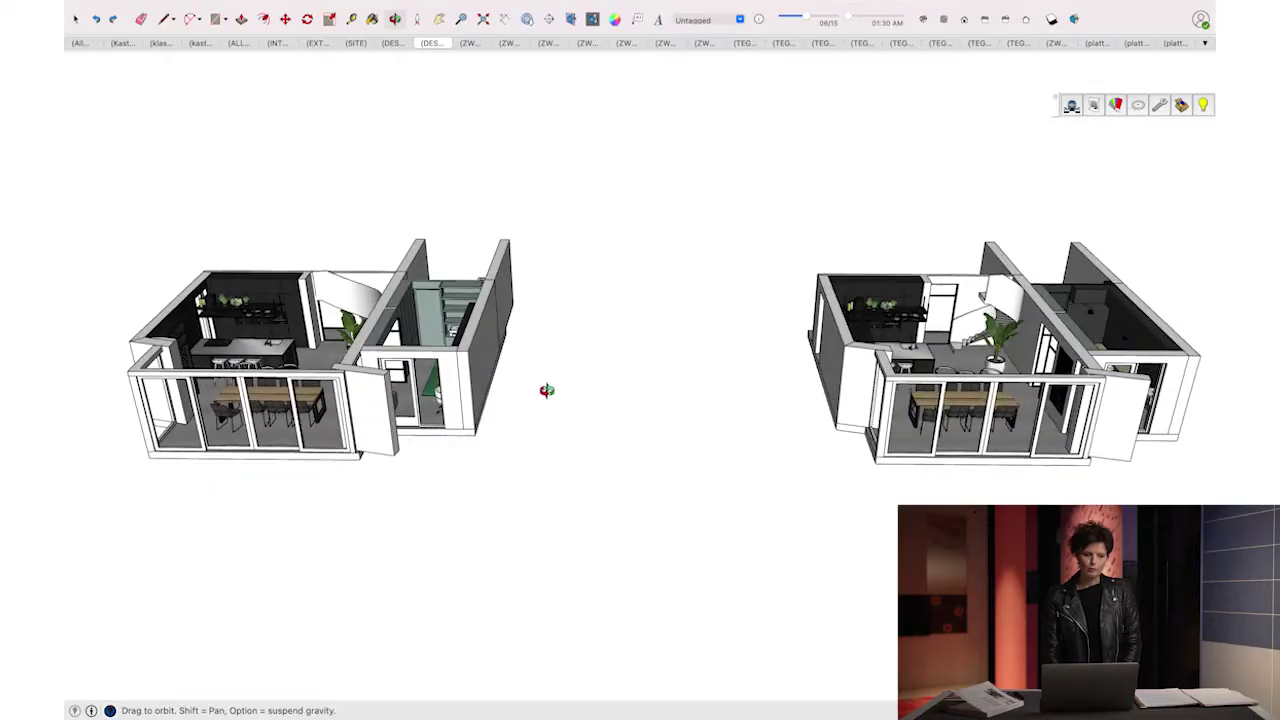
Step: Compare the two 3D design variants of the ground floor side by side from above
{"action": "mouse_move", "coordinate": [543, 386]}
{"action": "left_mouse_down"}
{"action": "mouse_move", "coordinate": [614, 429]}
{"action": "mouse_move", "coordinate": [546, 445]}
{"action": "mouse_move", "coordinate": [570, 456]}
{"action": "left_mouse_up"}
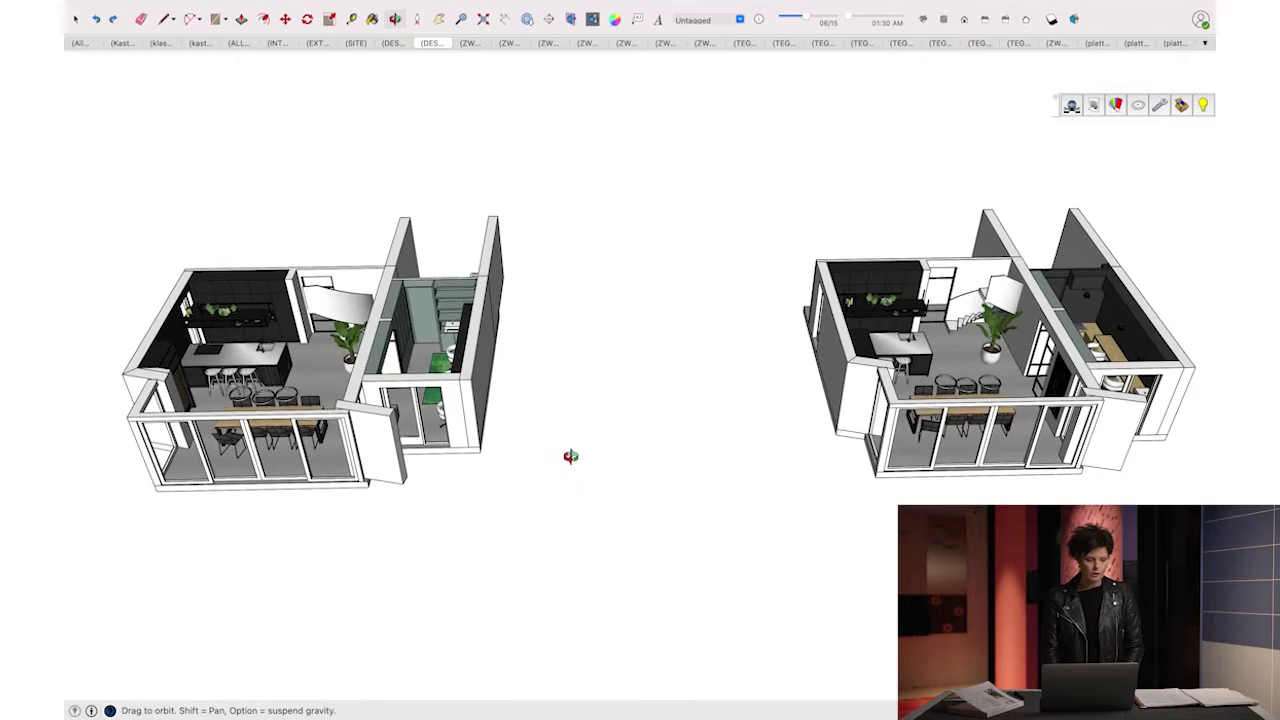
{"action": "left_click_drag", "start_coordinate": [397, 367], "coordinate": [456, 428]}
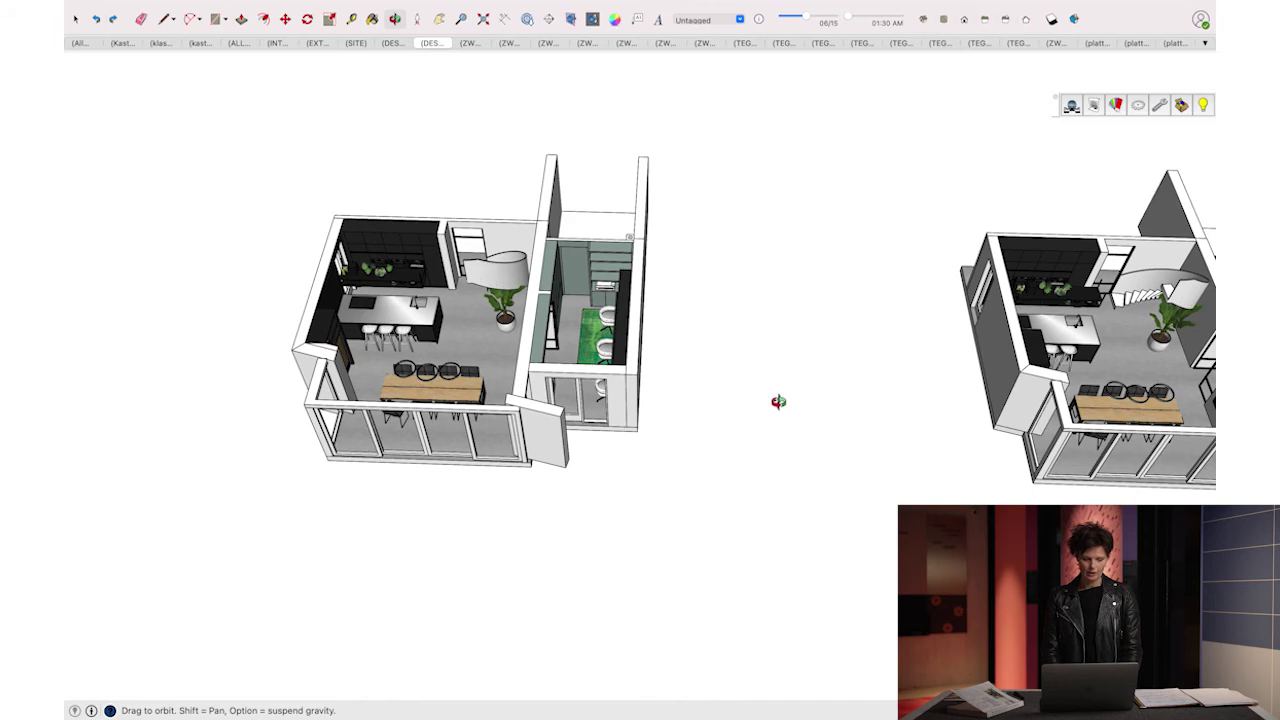
{"action": "left_click_drag", "start_coordinate": [843, 411], "coordinate": [475, 378]}
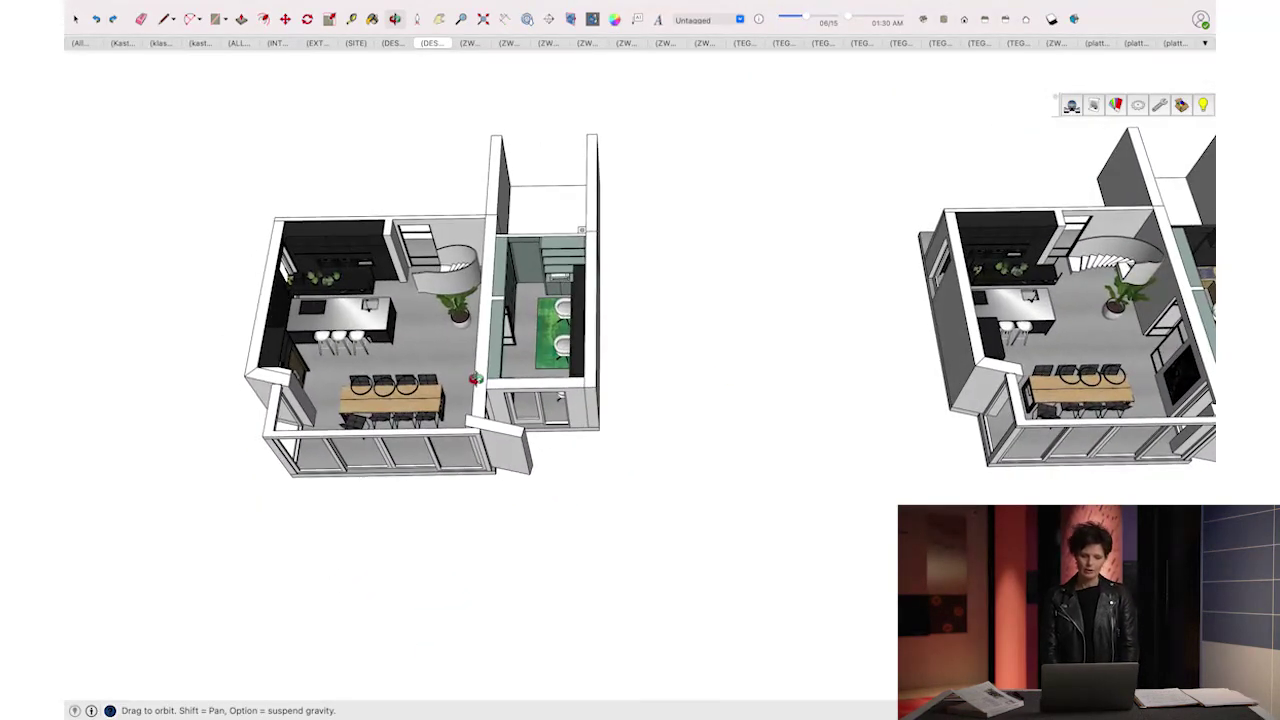
{"action": "left_click_drag", "start_coordinate": [1068, 377], "coordinate": [1028, 369], "text": "shift"}
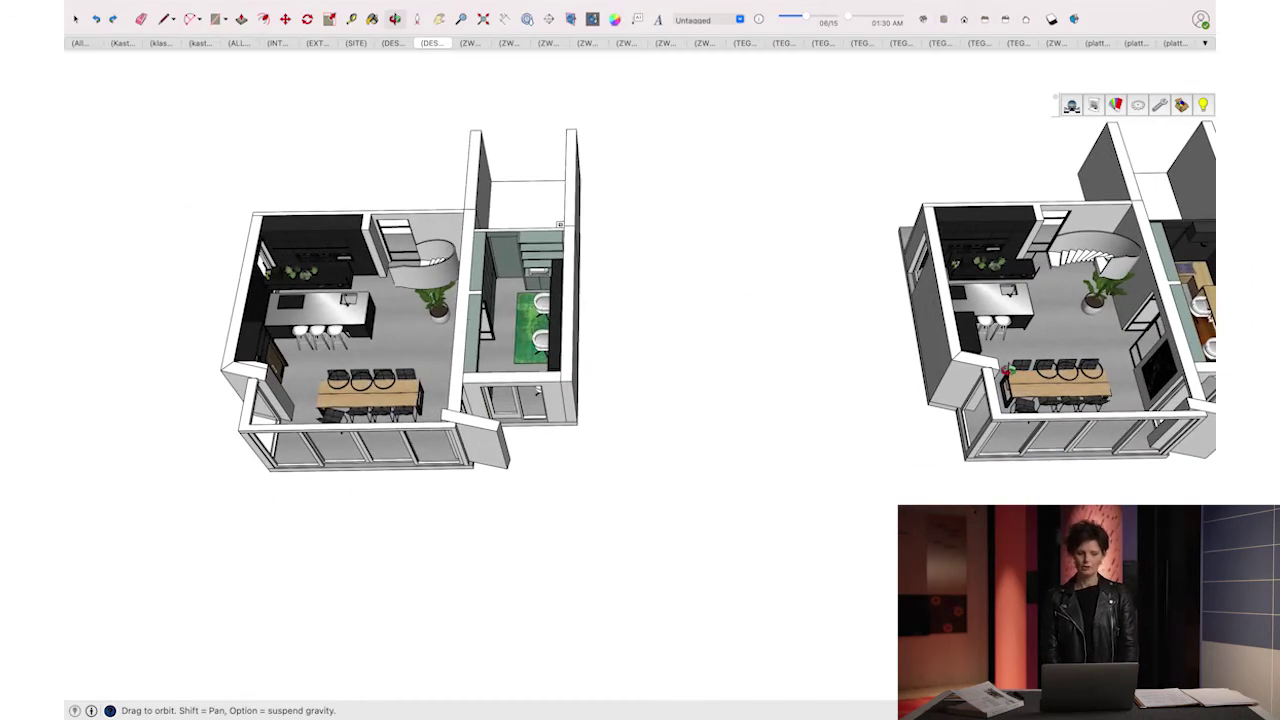
{"action": "mouse_move", "coordinate": [470, 328]}
{"action": "left_mouse_down"}
{"action": "mouse_move", "coordinate": [748, 246]}
{"action": "mouse_move", "coordinate": [730, 239]}
{"action": "mouse_move", "coordinate": [445, 309]}
{"action": "mouse_move", "coordinate": [455, 327]}
{"action": "left_mouse_up"}
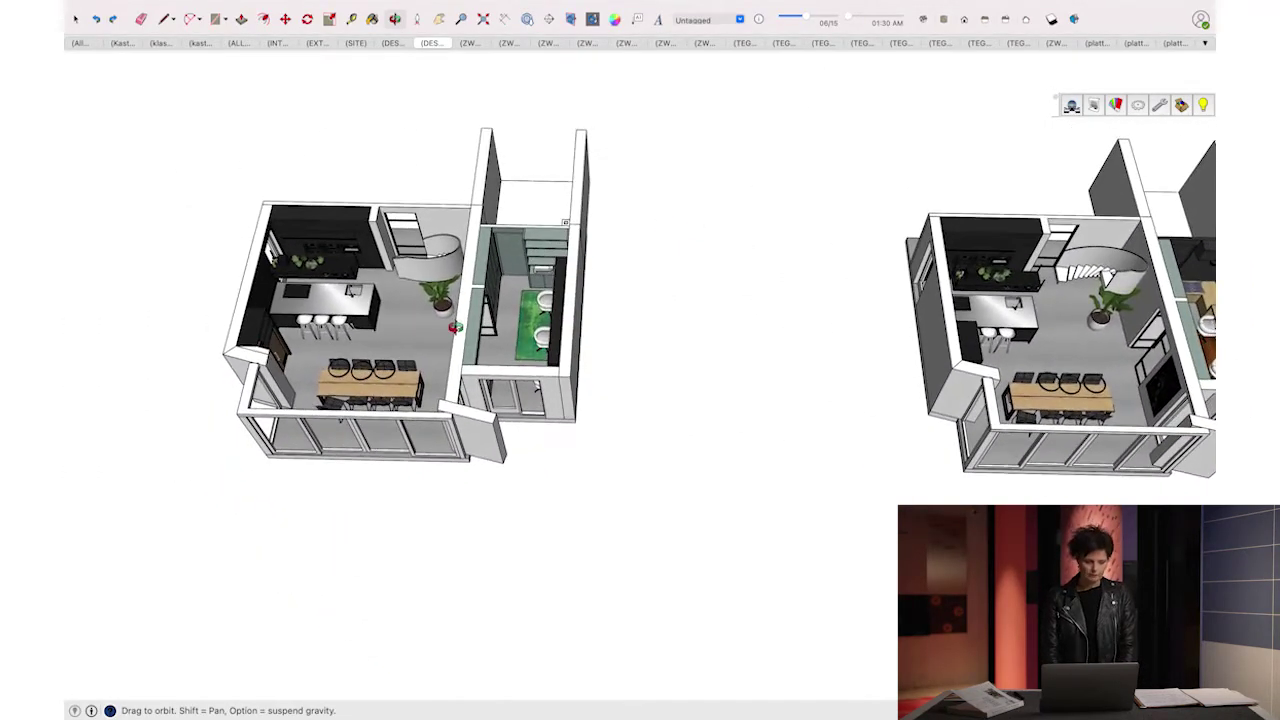
Step: Examine the kitchen island, dining area and staircase of the variant with the green-rug workroom from several angles
{"action": "scroll", "coordinate": [455, 327], "scroll_direction": "up", "scroll_amount": 3}
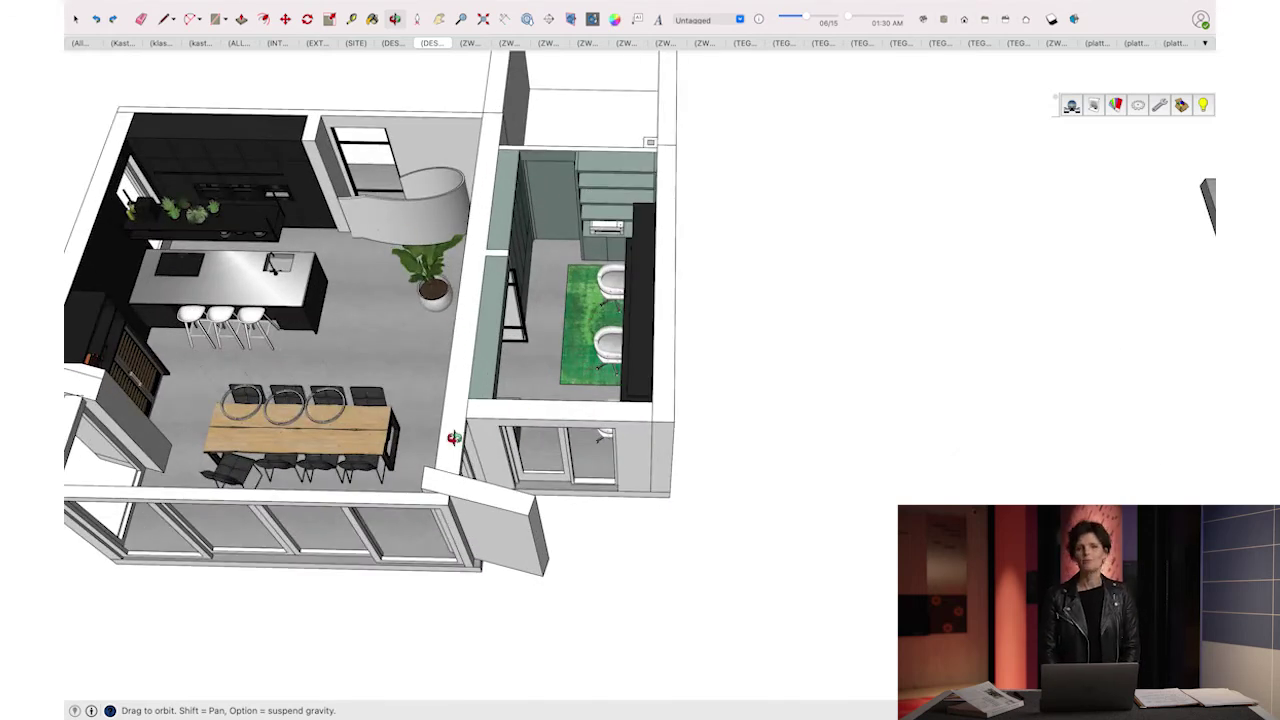
{"action": "mouse_move", "coordinate": [347, 404]}
{"action": "left_mouse_down"}
{"action": "mouse_move", "coordinate": [716, 305]}
{"action": "mouse_move", "coordinate": [346, 374]}
{"action": "mouse_move", "coordinate": [360, 348]}
{"action": "mouse_move", "coordinate": [540, 341]}
{"action": "left_mouse_up"}
{"action": "mouse_move", "coordinate": [698, 263]}
{"action": "left_mouse_down"}
{"action": "mouse_move", "coordinate": [276, 333]}
{"action": "mouse_move", "coordinate": [592, 345]}
{"action": "mouse_move", "coordinate": [450, 340]}
{"action": "mouse_move", "coordinate": [303, 371]}
{"action": "mouse_move", "coordinate": [365, 380]}
{"action": "left_mouse_up"}
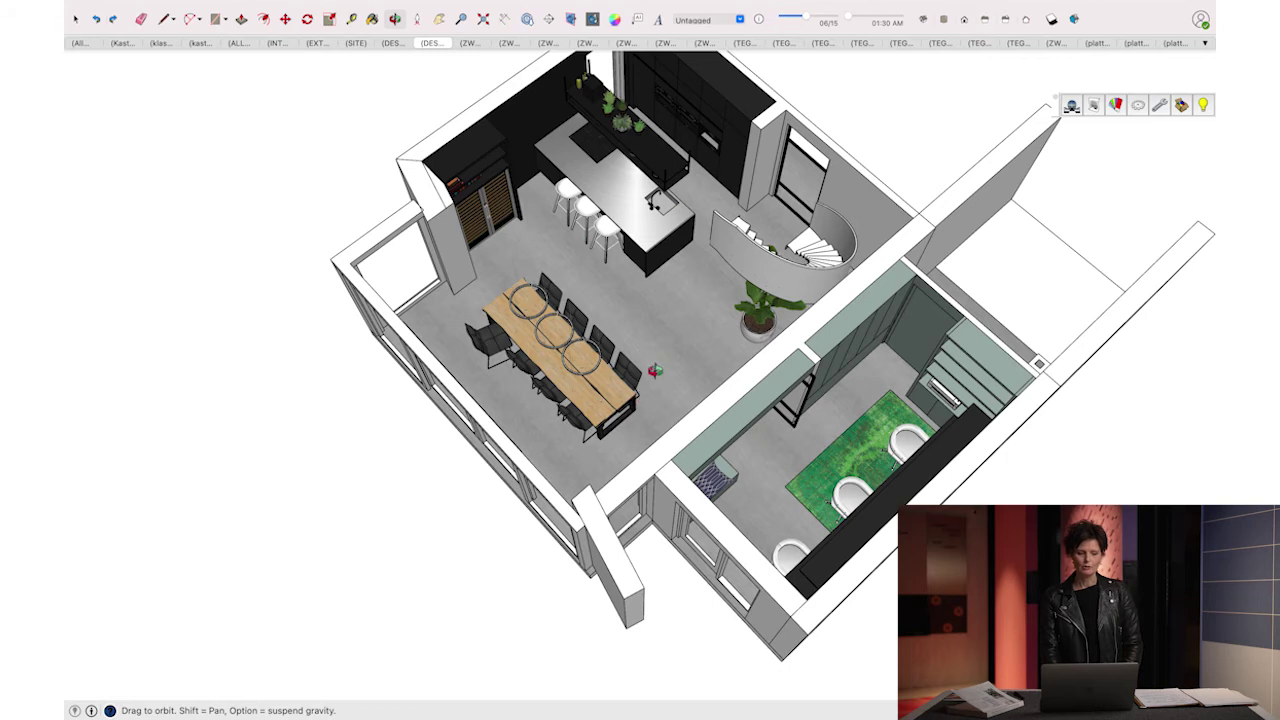
{"action": "left_click_drag", "start_coordinate": [768, 312], "coordinate": [741, 209]}
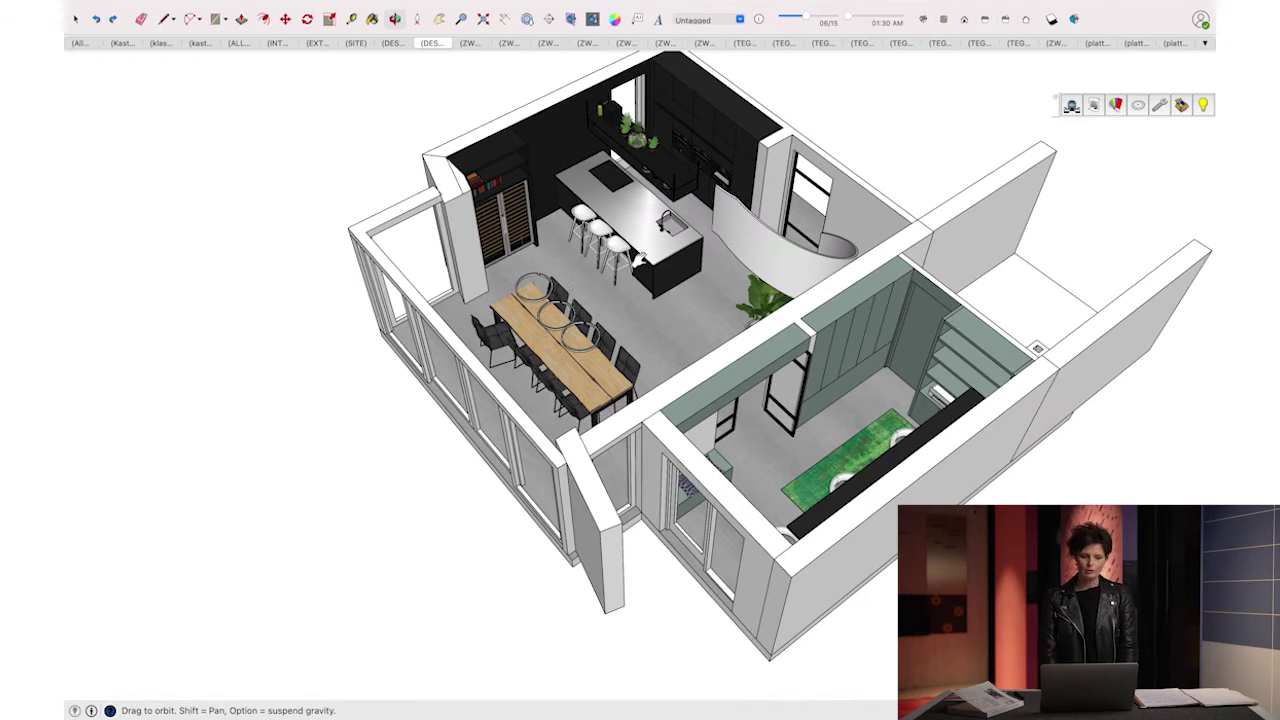
{"action": "left_click_drag", "start_coordinate": [640, 260], "coordinate": [525, 272], "text": "shift"}
{"action": "left_click_drag", "start_coordinate": [426, 297], "coordinate": [787, 265]}
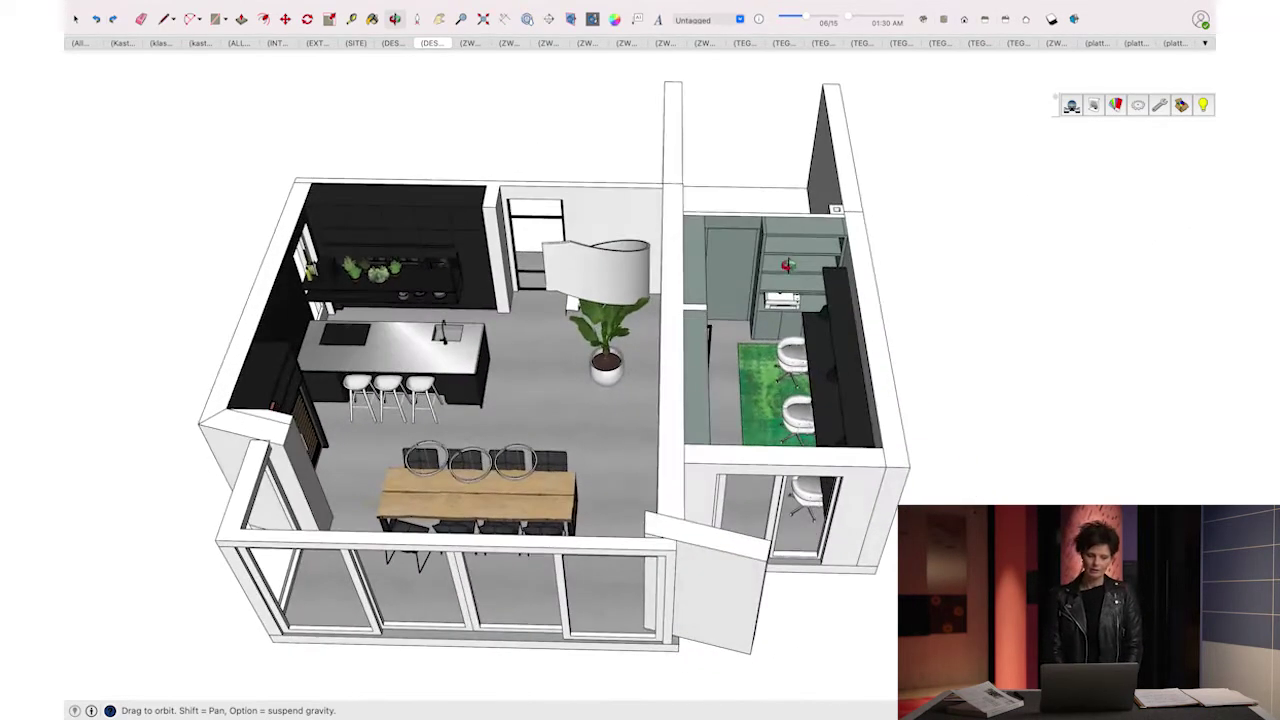
{"action": "left_click_drag", "start_coordinate": [500, 409], "coordinate": [509, 402]}
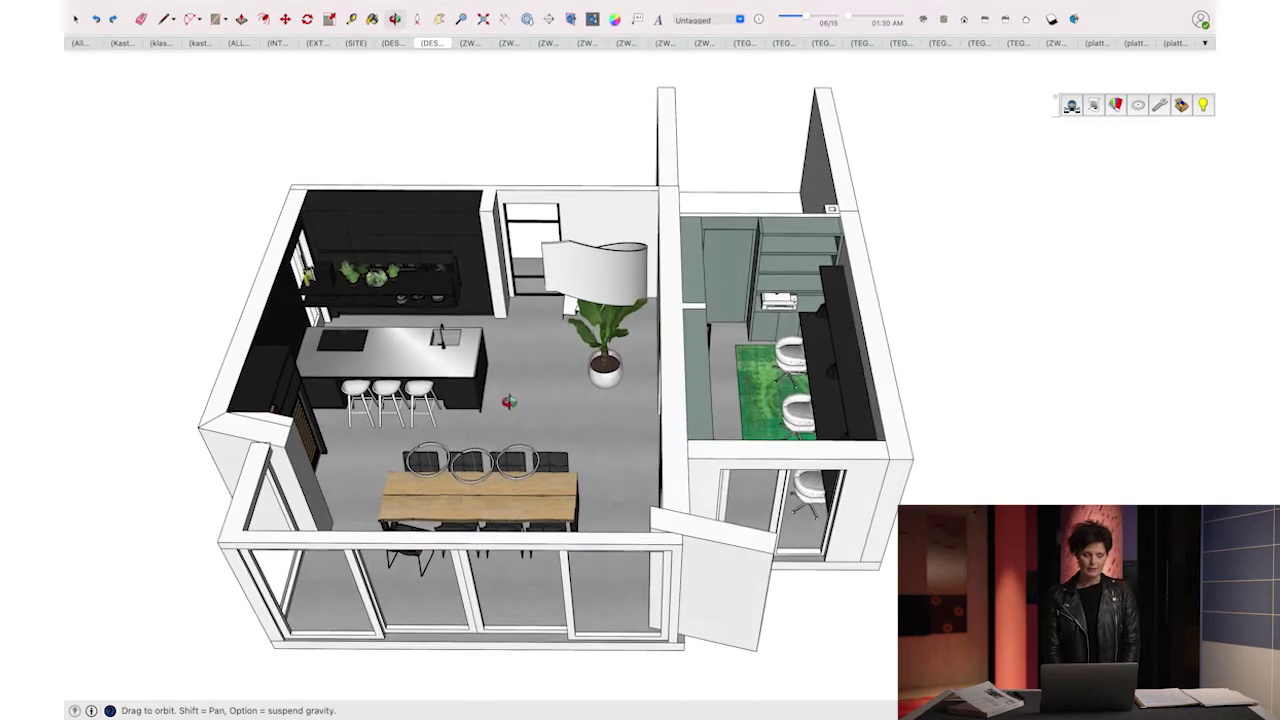
{"action": "left_click_drag", "start_coordinate": [515, 462], "coordinate": [631, 418]}
{"action": "left_click_drag", "start_coordinate": [636, 280], "coordinate": [629, 313]}
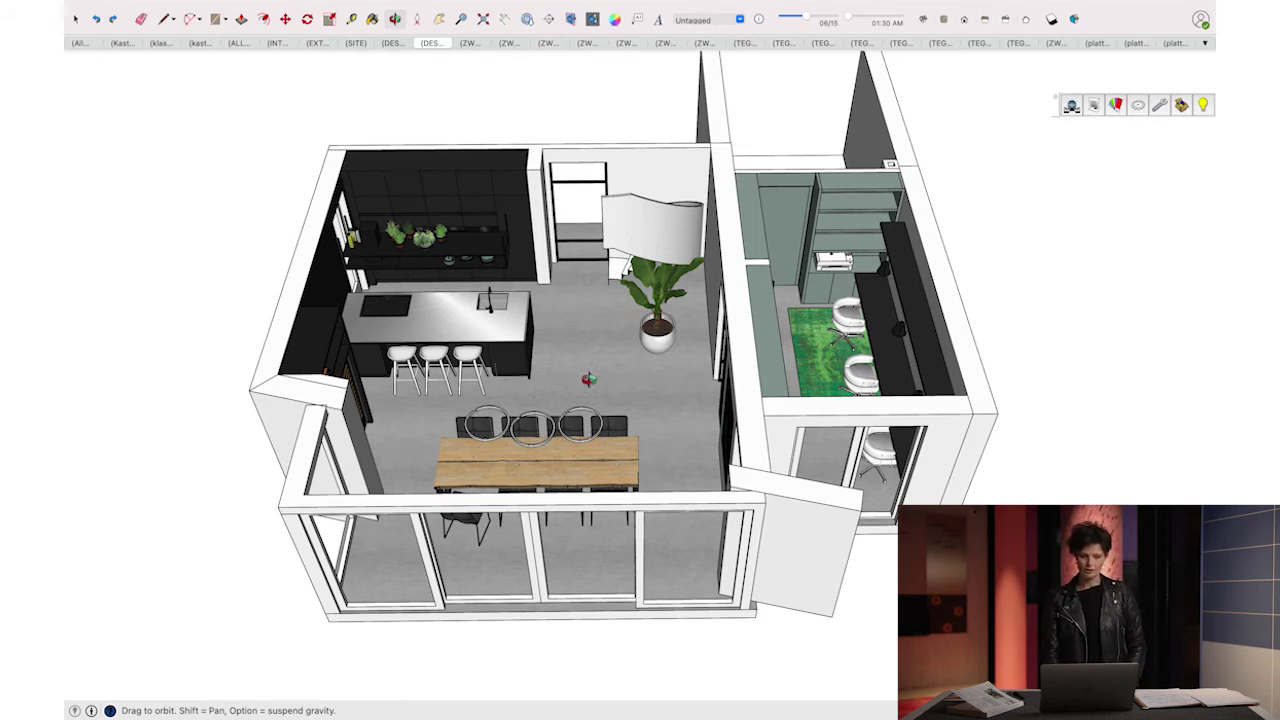
{"action": "left_click_drag", "start_coordinate": [403, 270], "coordinate": [320, 309]}
{"action": "scroll", "coordinate": [575, 330], "scroll_direction": "up", "scroll_amount": 3}
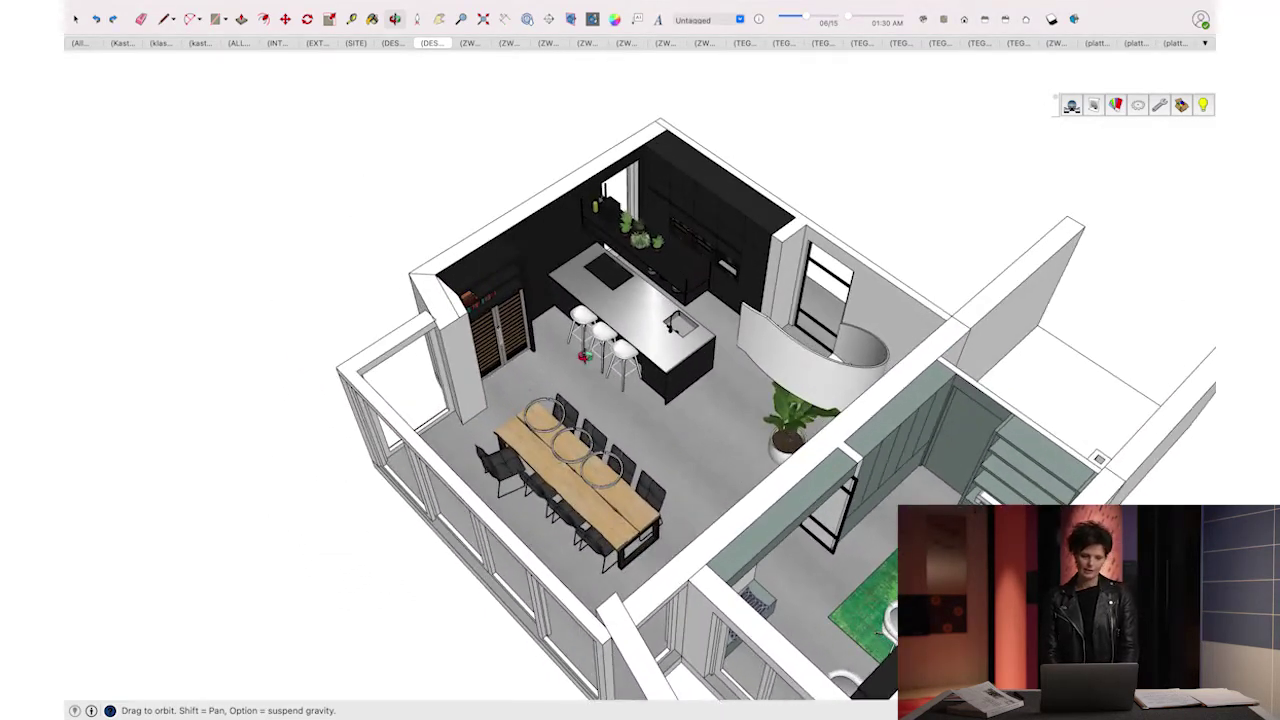
{"action": "left_click_drag", "start_coordinate": [368, 377], "coordinate": [885, 441]}
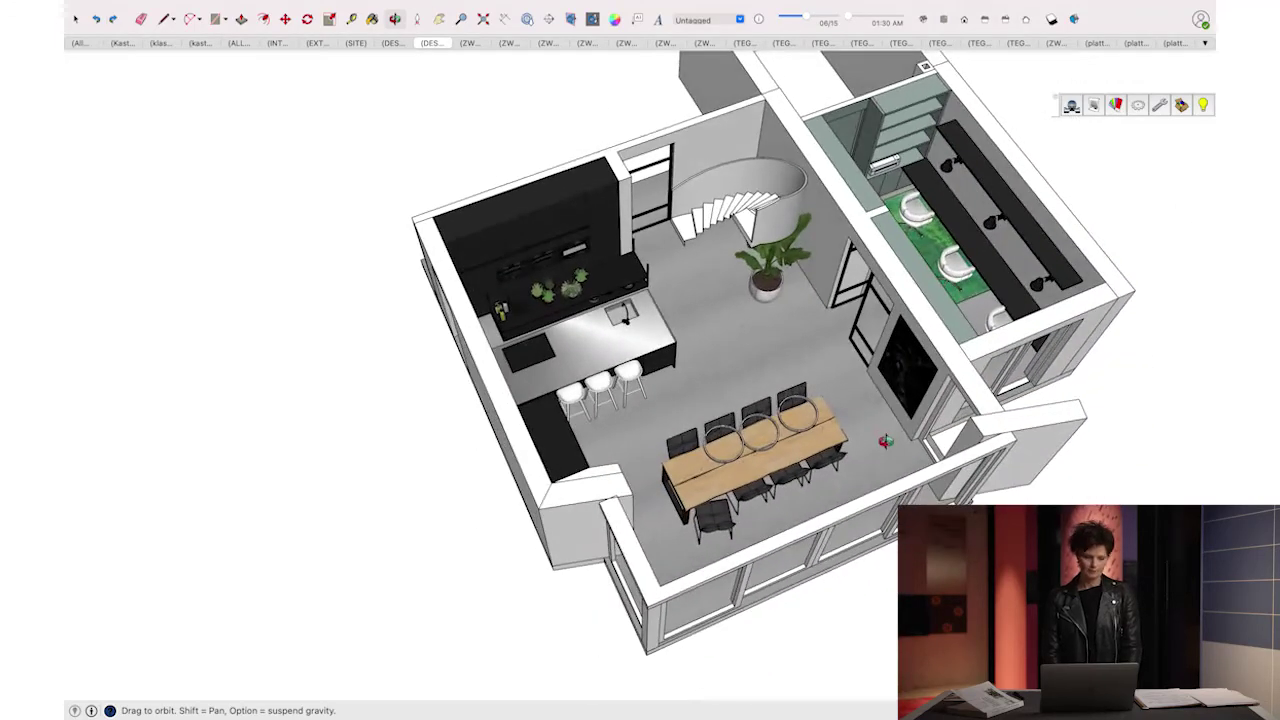
Step: Inspect the green-rug workroom up close, with its black desk, white chairs, wall cabinets and cushioned bench
{"action": "left_click_drag", "start_coordinate": [901, 386], "coordinate": [682, 454], "text": "shift"}
{"action": "scroll", "coordinate": [738, 308], "scroll_direction": "up", "scroll_amount": 5}
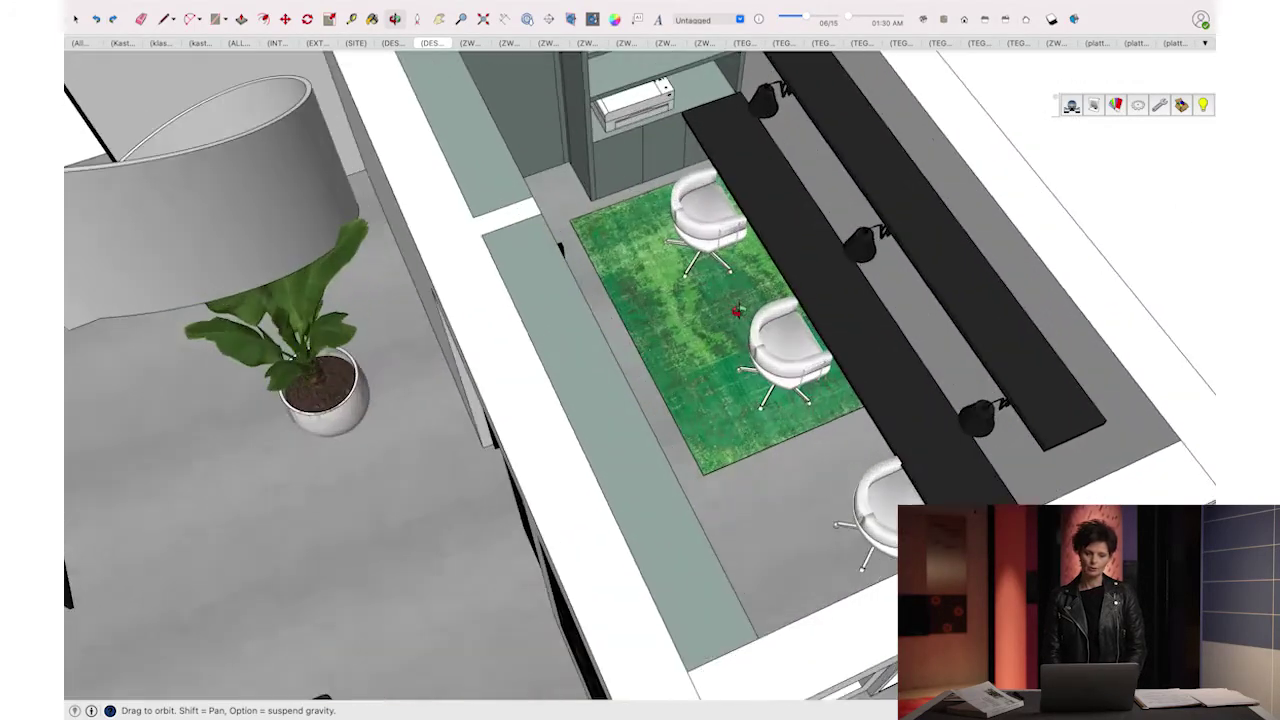
{"action": "left_click_drag", "start_coordinate": [738, 310], "coordinate": [314, 336]}
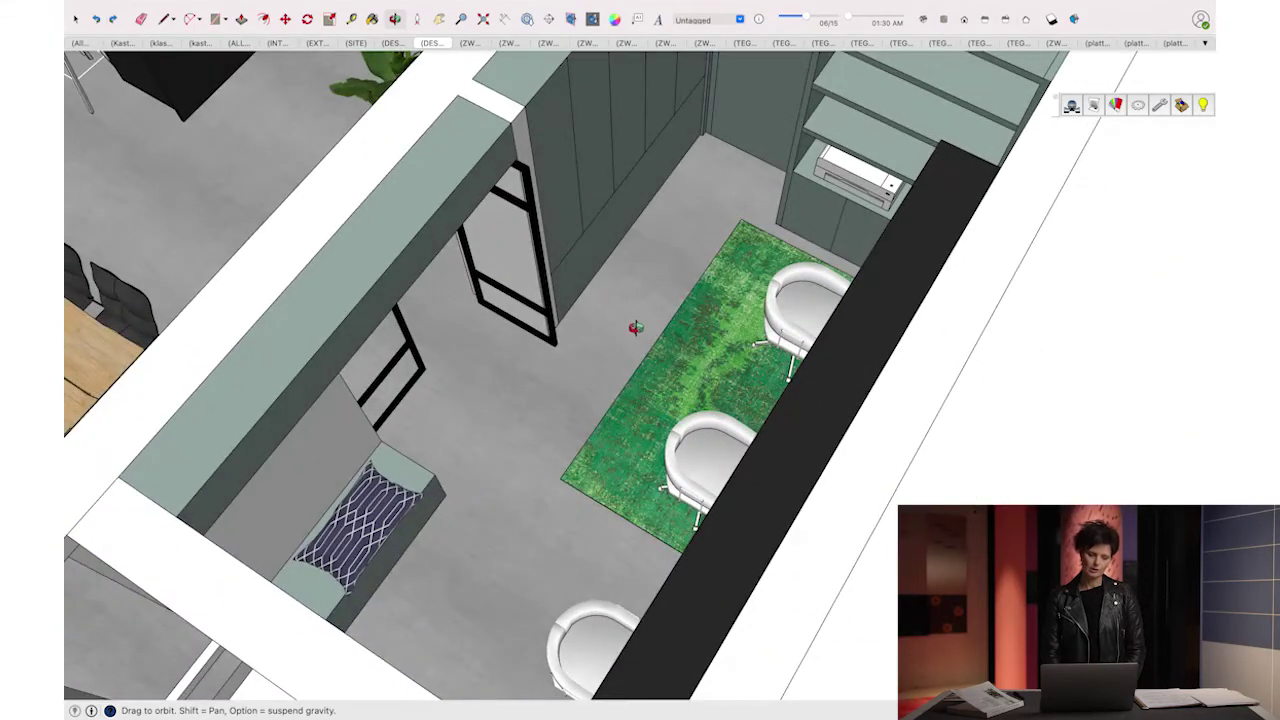
{"action": "scroll", "coordinate": [636, 328], "scroll_direction": "down", "scroll_amount": 4}
{"action": "scroll", "coordinate": [635, 328], "scroll_direction": "down", "scroll_amount": 2}
{"action": "left_click_drag", "start_coordinate": [634, 329], "coordinate": [318, 312]}
Step: Examine the second variant, with the wooden desk, cowhide rug and dark walls in the workroom beside the kitchen
{"action": "scroll", "coordinate": [600, 280], "scroll_direction": "down", "scroll_amount": 10}
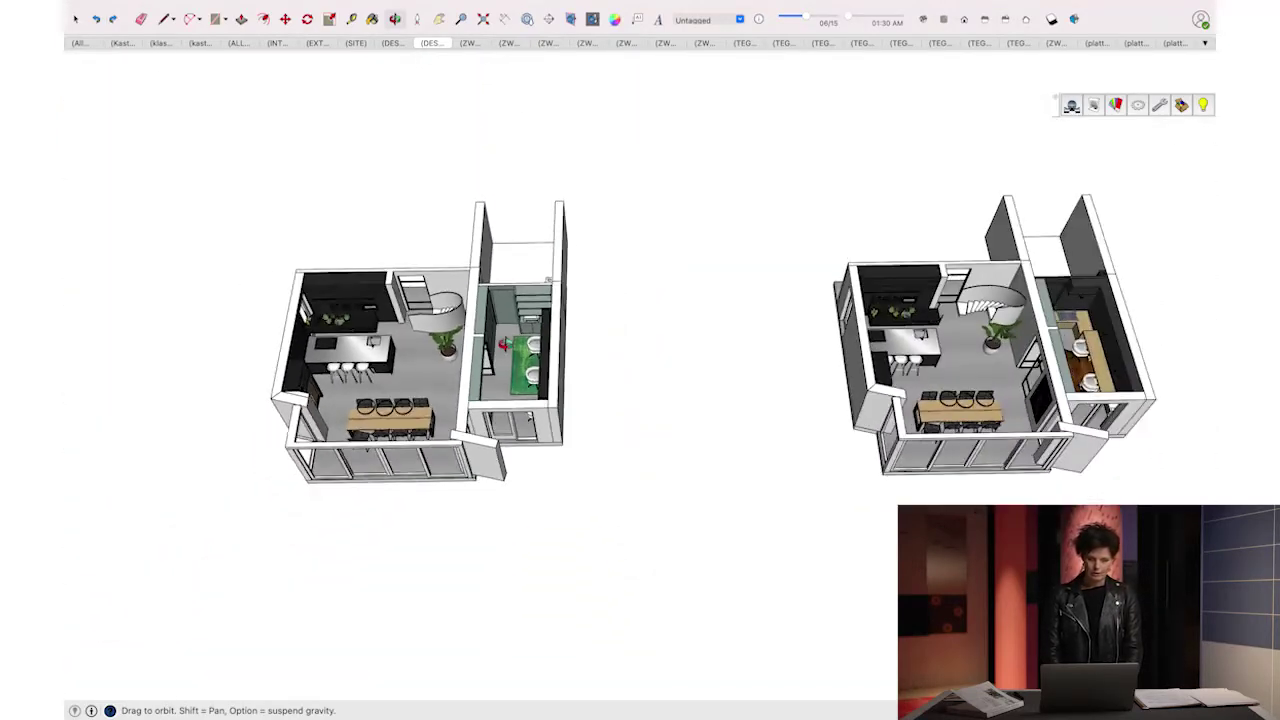
{"action": "left_click_drag", "start_coordinate": [945, 362], "coordinate": [592, 361], "text": "shift"}
{"action": "scroll", "coordinate": [593, 362], "scroll_direction": "up", "scroll_amount": 8}
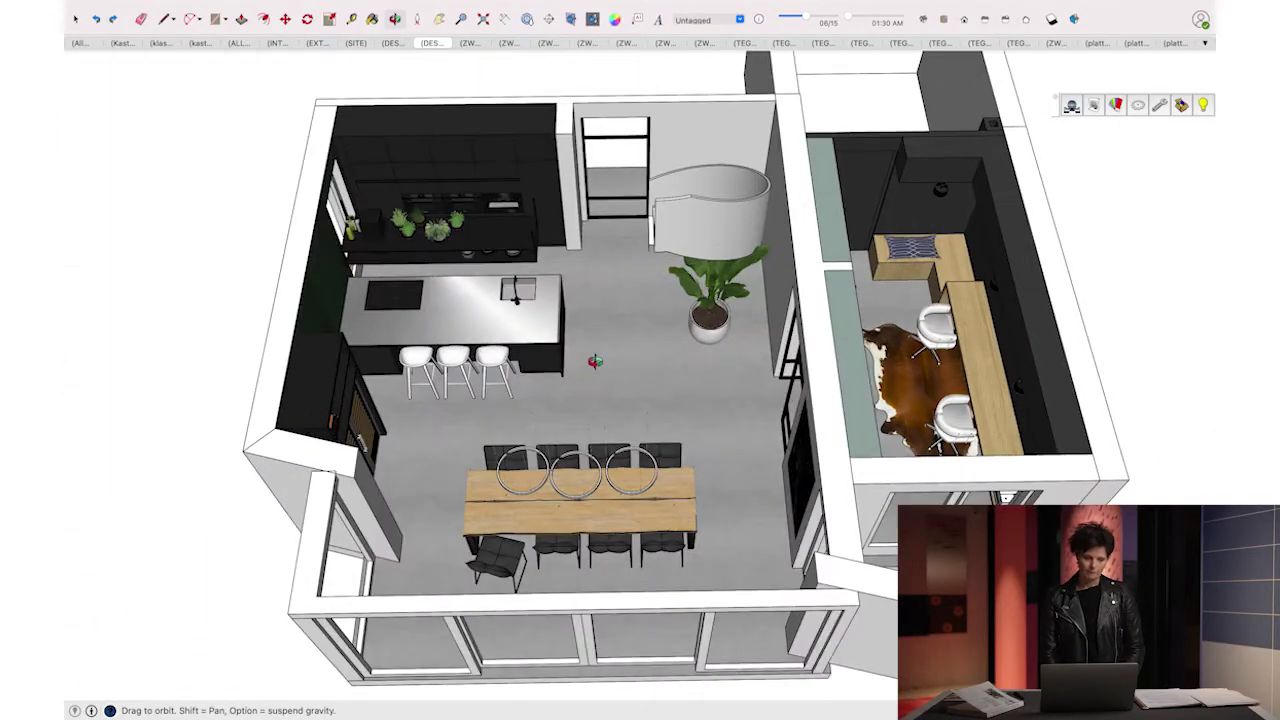
{"action": "left_click_drag", "start_coordinate": [921, 306], "coordinate": [832, 457]}
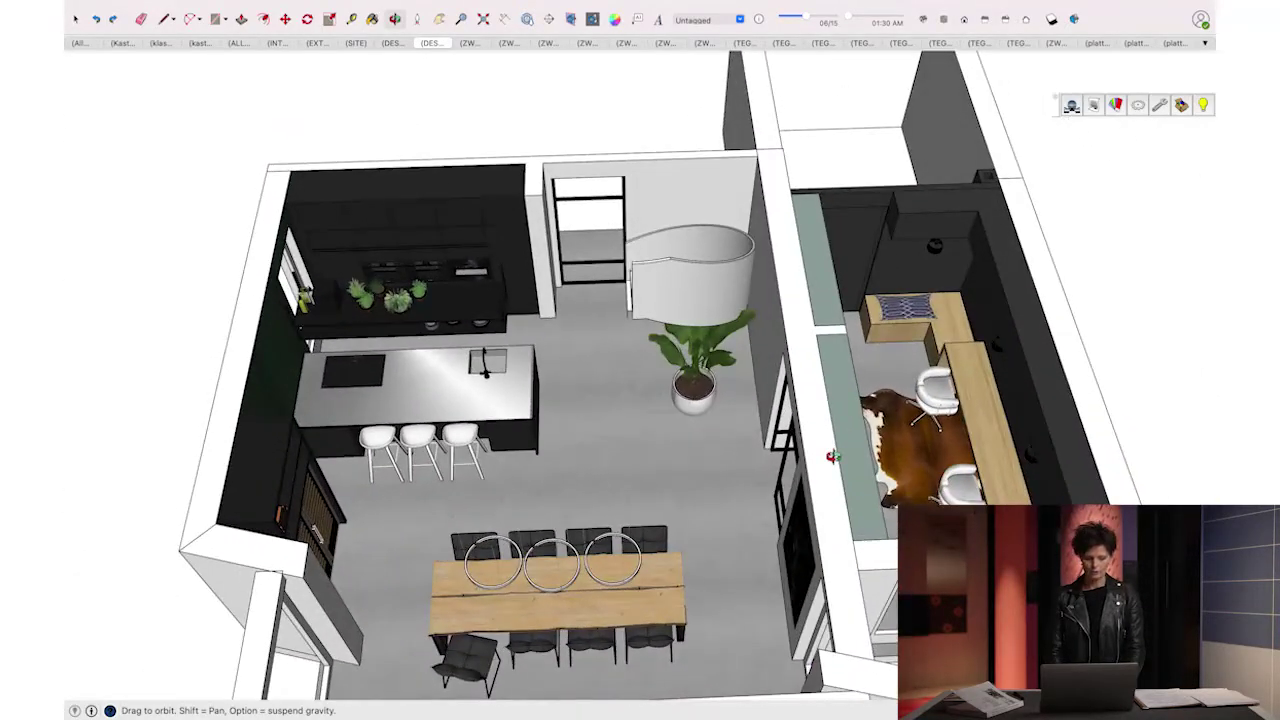
{"action": "left_click_drag", "start_coordinate": [988, 378], "coordinate": [572, 258]}
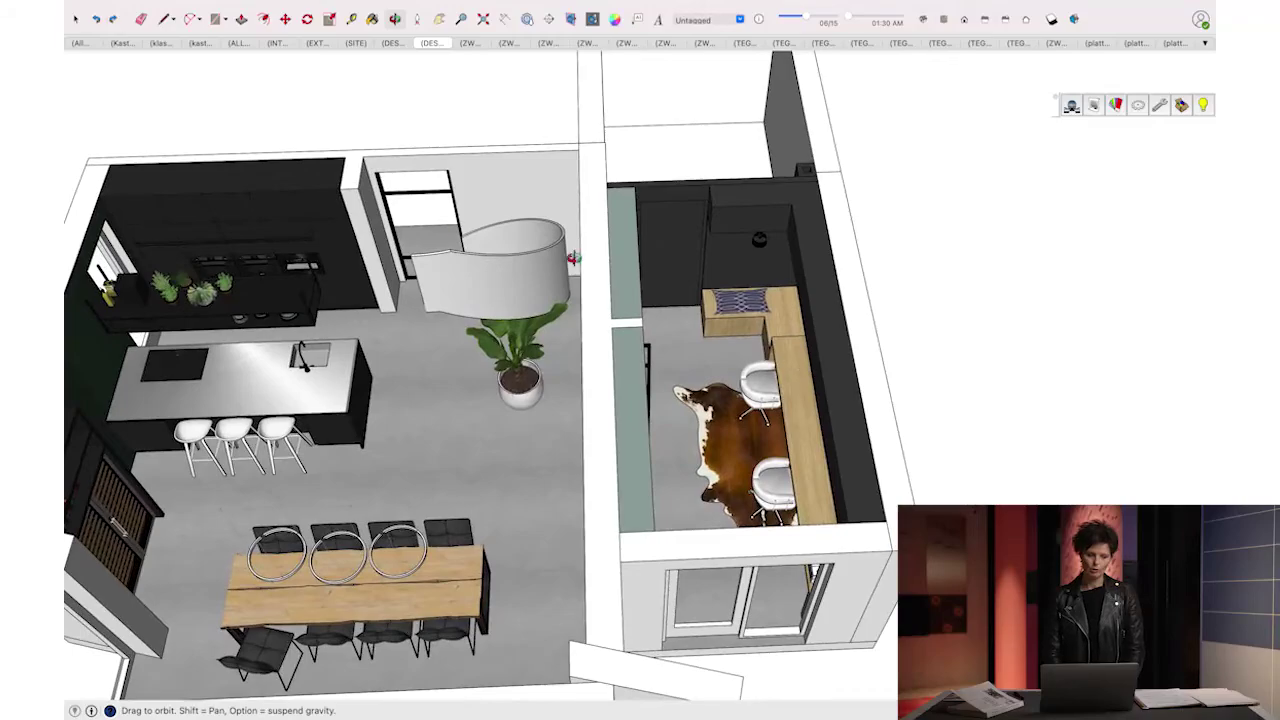
{"action": "left_click_drag", "start_coordinate": [371, 217], "coordinate": [352, 272]}
{"action": "mouse_move", "coordinate": [347, 185]}
{"action": "left_mouse_down"}
{"action": "mouse_move", "coordinate": [872, 292]}
{"action": "mouse_move", "coordinate": [533, 188]}
{"action": "mouse_move", "coordinate": [421, 197]}
{"action": "left_mouse_up"}
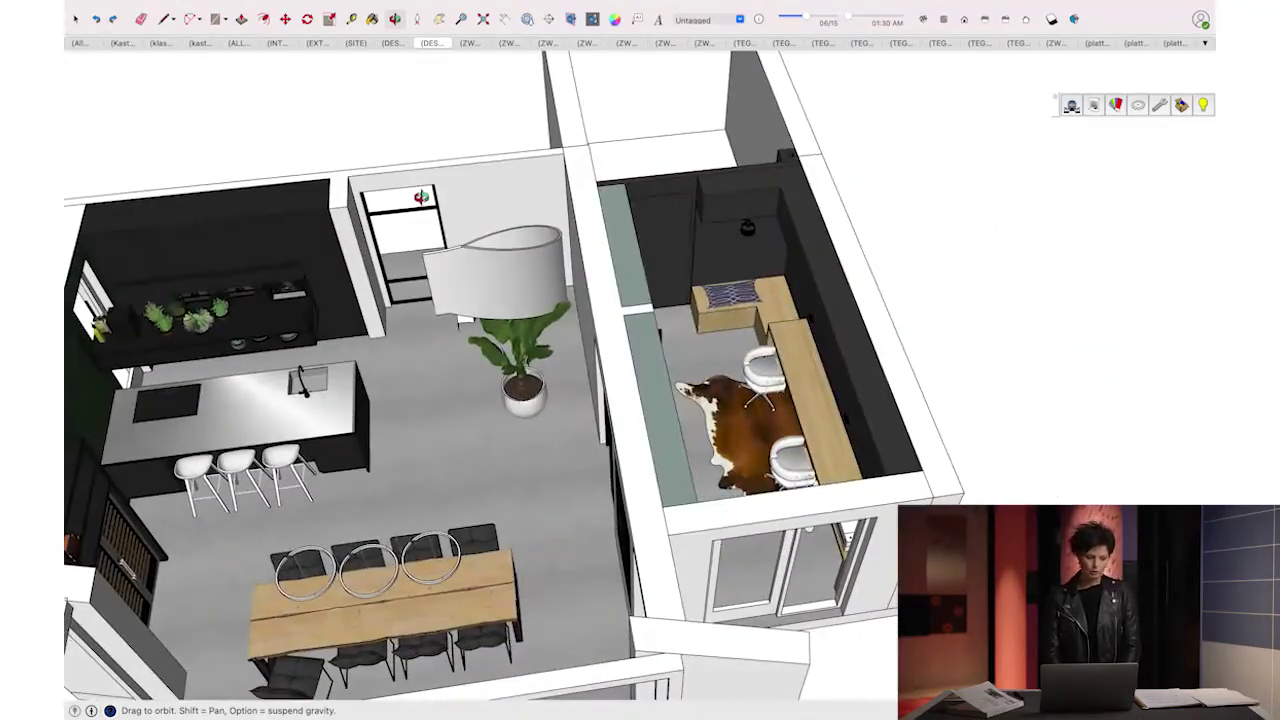
{"action": "left_click_drag", "start_coordinate": [410, 386], "coordinate": [560, 338]}
{"action": "mouse_move", "coordinate": [843, 288]}
{"action": "left_mouse_down"}
{"action": "mouse_move", "coordinate": [681, 287]}
{"action": "mouse_move", "coordinate": [571, 317]}
{"action": "mouse_move", "coordinate": [627, 373]}
{"action": "mouse_move", "coordinate": [597, 393]}
{"action": "left_mouse_up"}
{"action": "left_click_drag", "start_coordinate": [328, 288], "coordinate": [846, 316]}
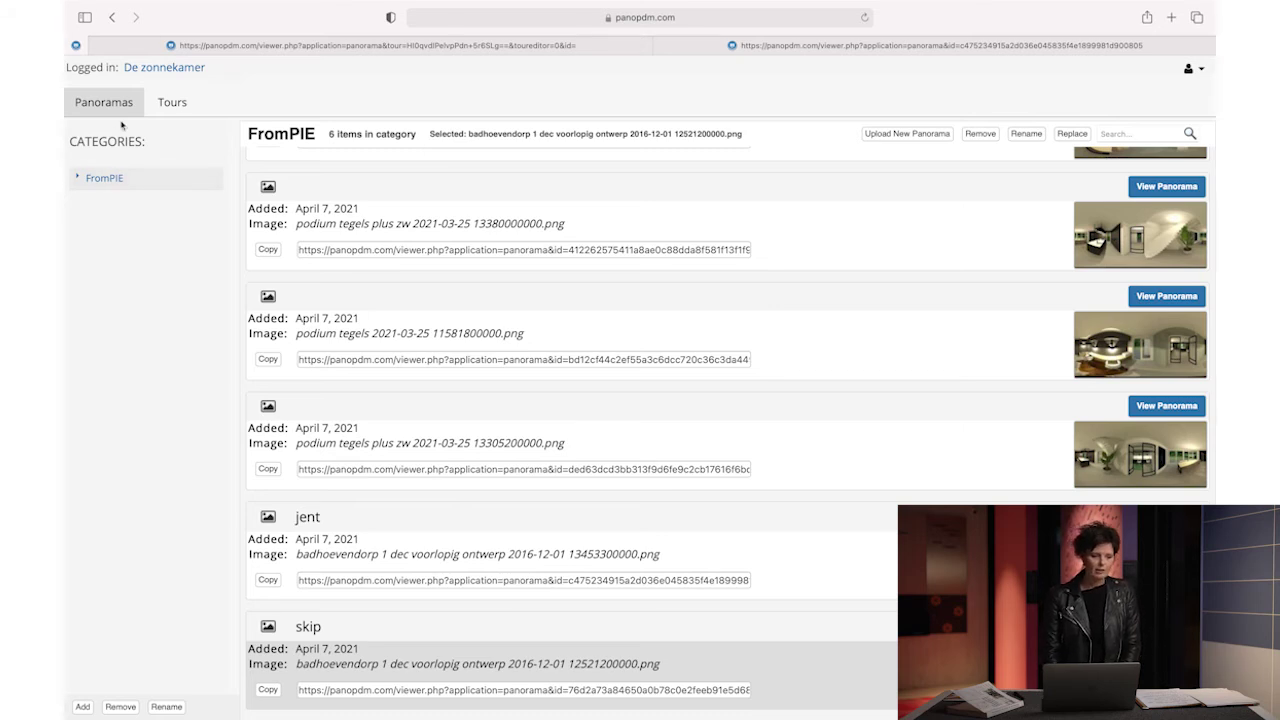
Step: Switch to the panopdm.com tours and look around the workroom panorama, from the desk lamps to the glass doors
{"action": "left_click", "coordinate": [172, 103]}
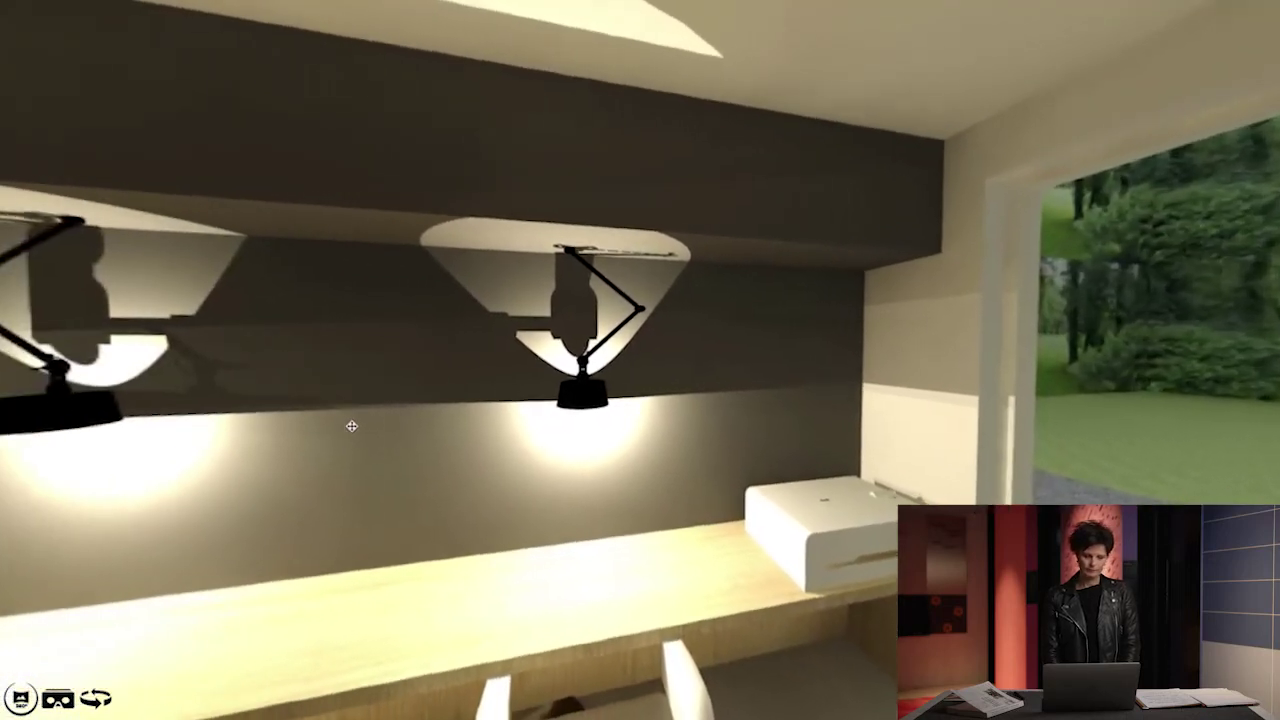
{"action": "left_click_drag", "start_coordinate": [352, 426], "coordinate": [577, 424]}
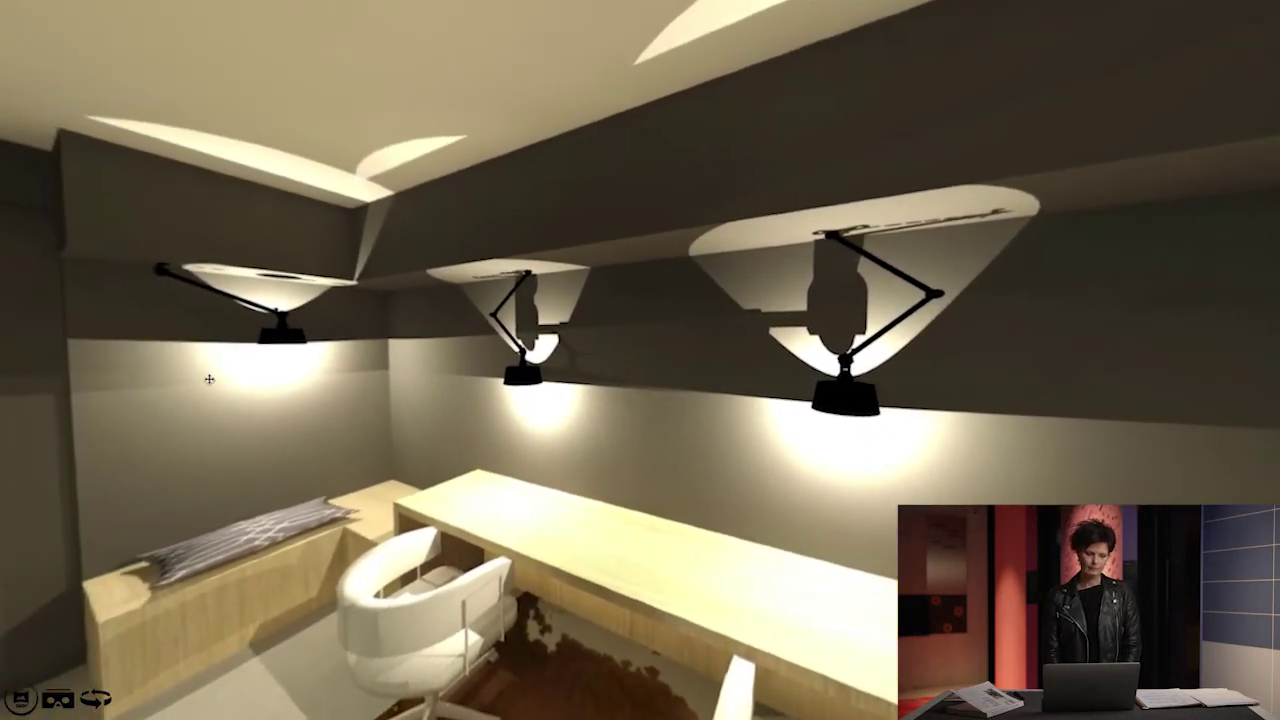
{"action": "left_click_drag", "start_coordinate": [252, 374], "coordinate": [319, 368]}
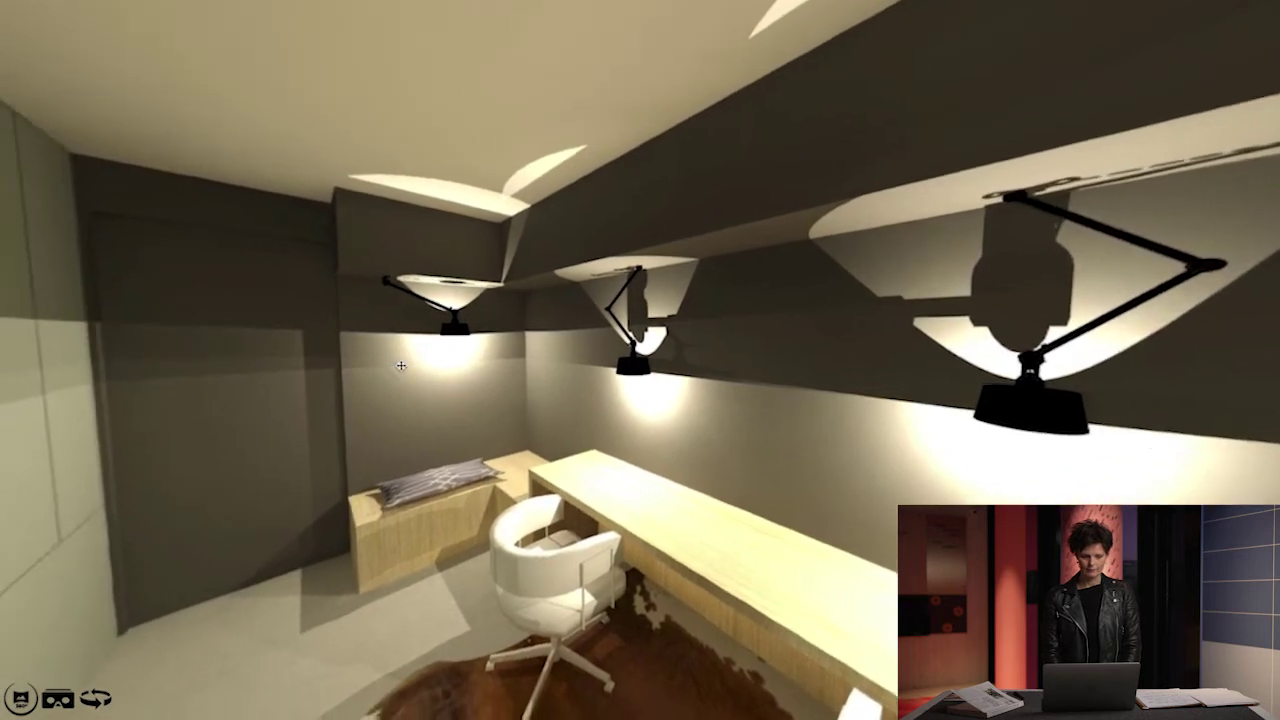
{"action": "left_click_drag", "start_coordinate": [401, 366], "coordinate": [458, 363]}
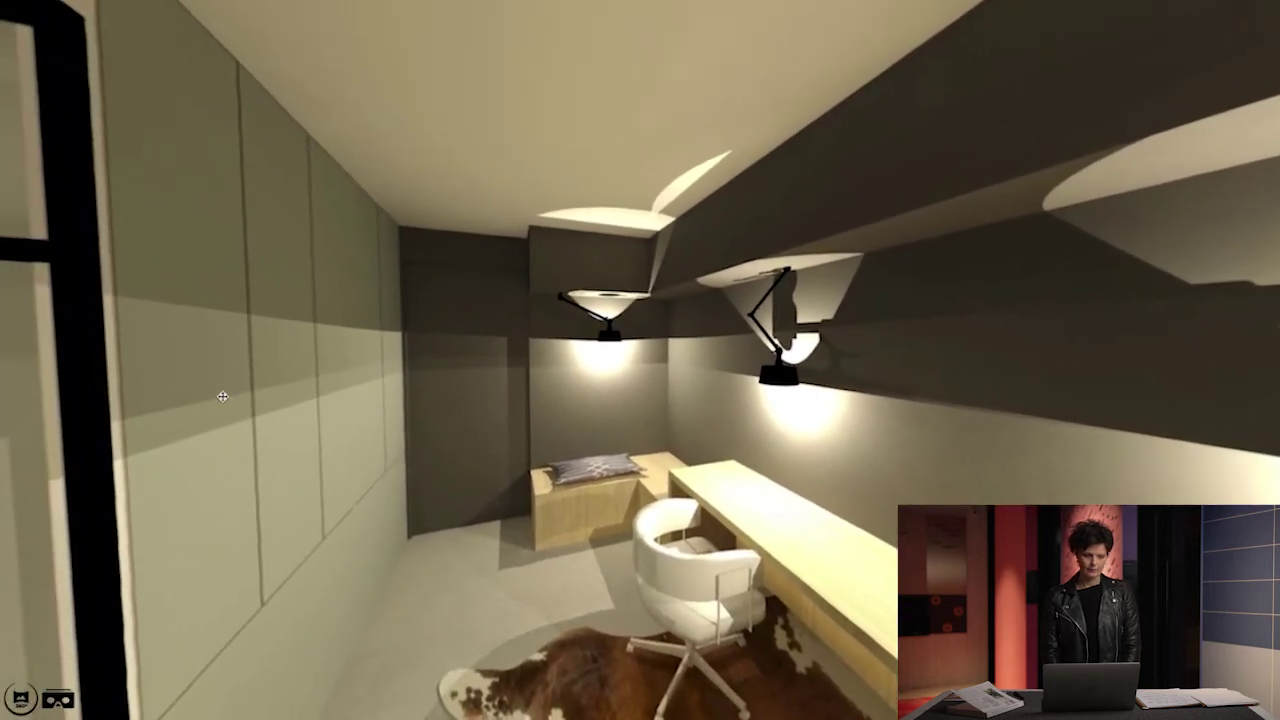
{"action": "left_click_drag", "start_coordinate": [254, 397], "coordinate": [497, 395]}
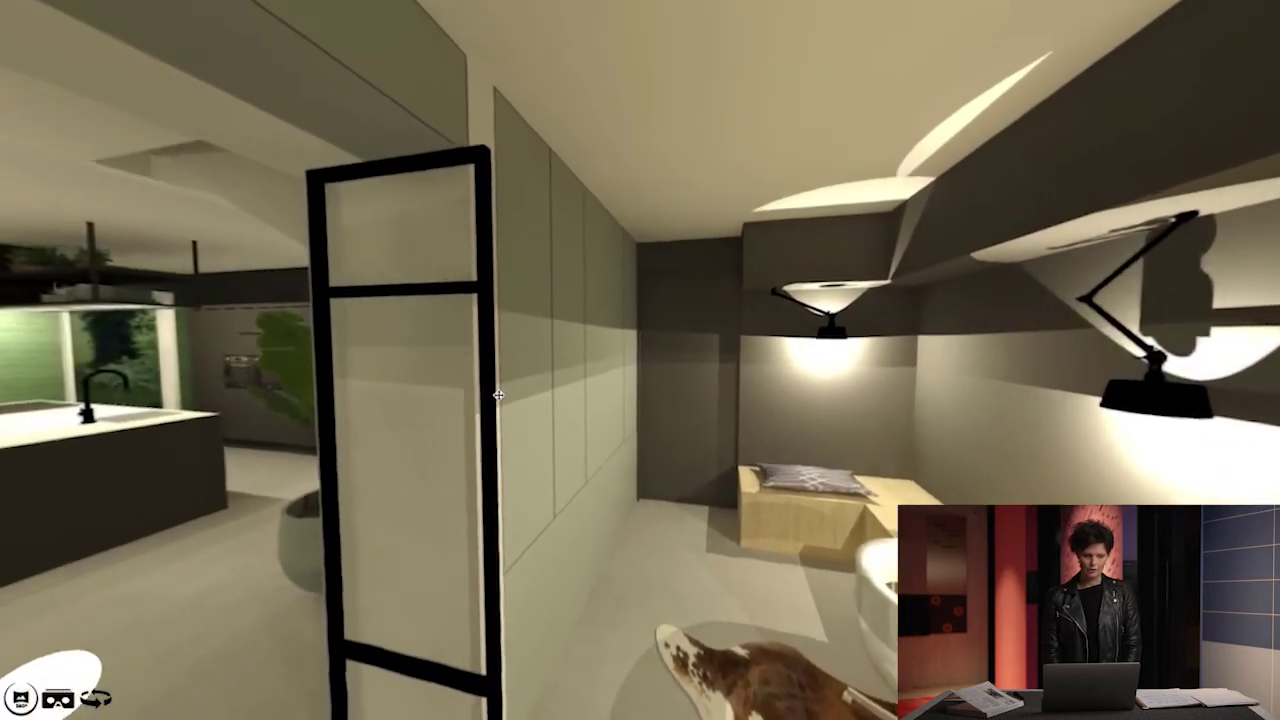
{"action": "left_click_drag", "start_coordinate": [298, 457], "coordinate": [458, 452]}
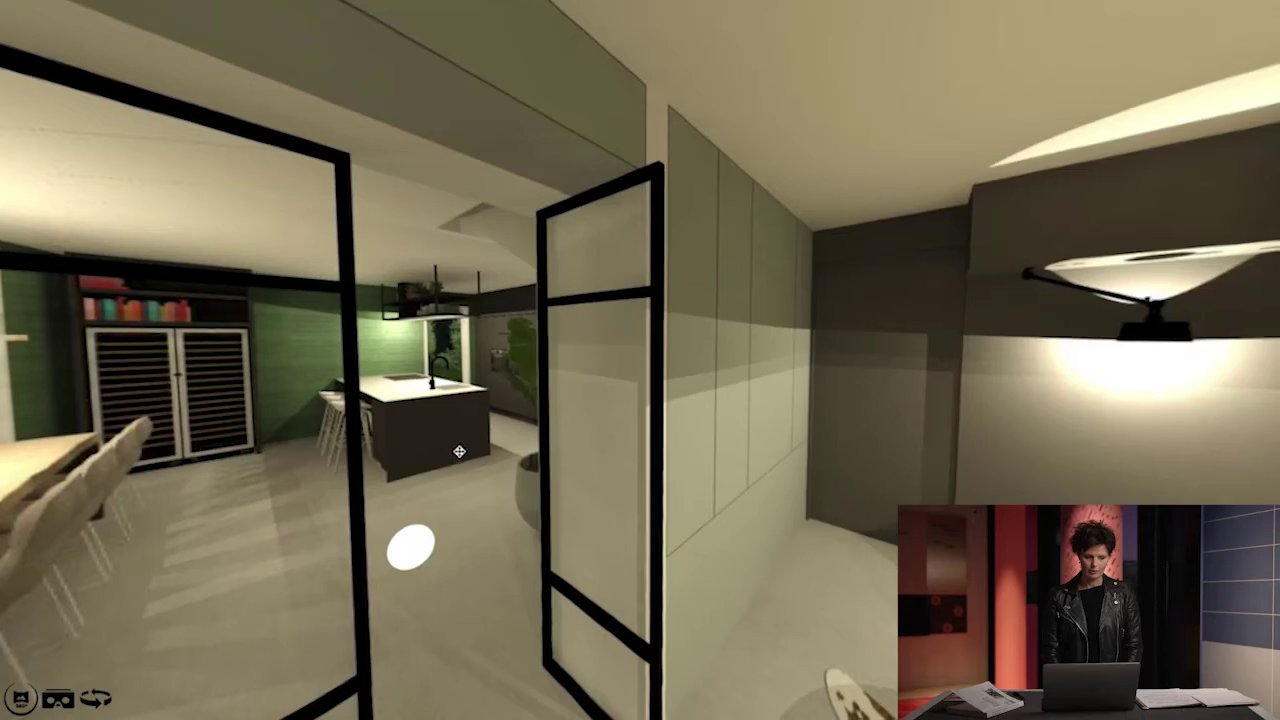
Step: Move to the tour viewpoint in the living kitchen and look around the dining area, kitchen island and staircase
{"action": "left_click", "coordinate": [398, 549]}
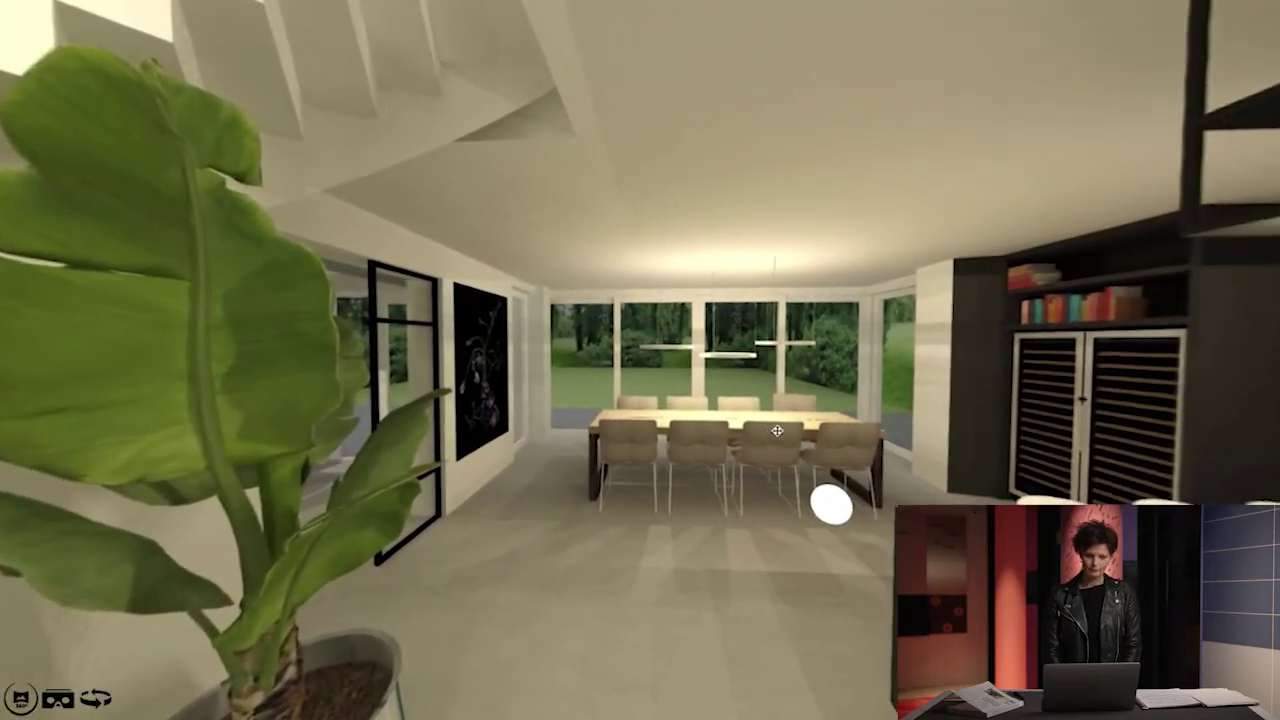
{"action": "left_click_drag", "start_coordinate": [777, 431], "coordinate": [592, 457]}
{"action": "left_click_drag", "start_coordinate": [725, 425], "coordinate": [826, 420]}
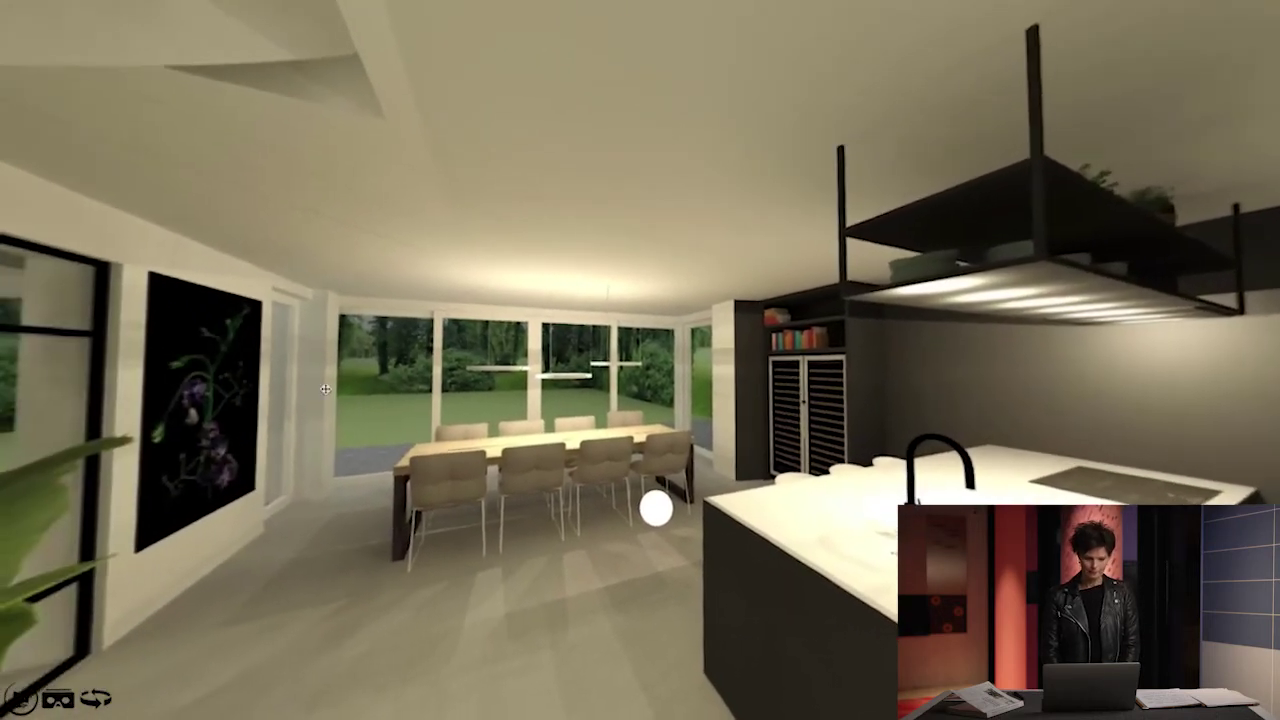
{"action": "left_click_drag", "start_coordinate": [334, 386], "coordinate": [836, 437]}
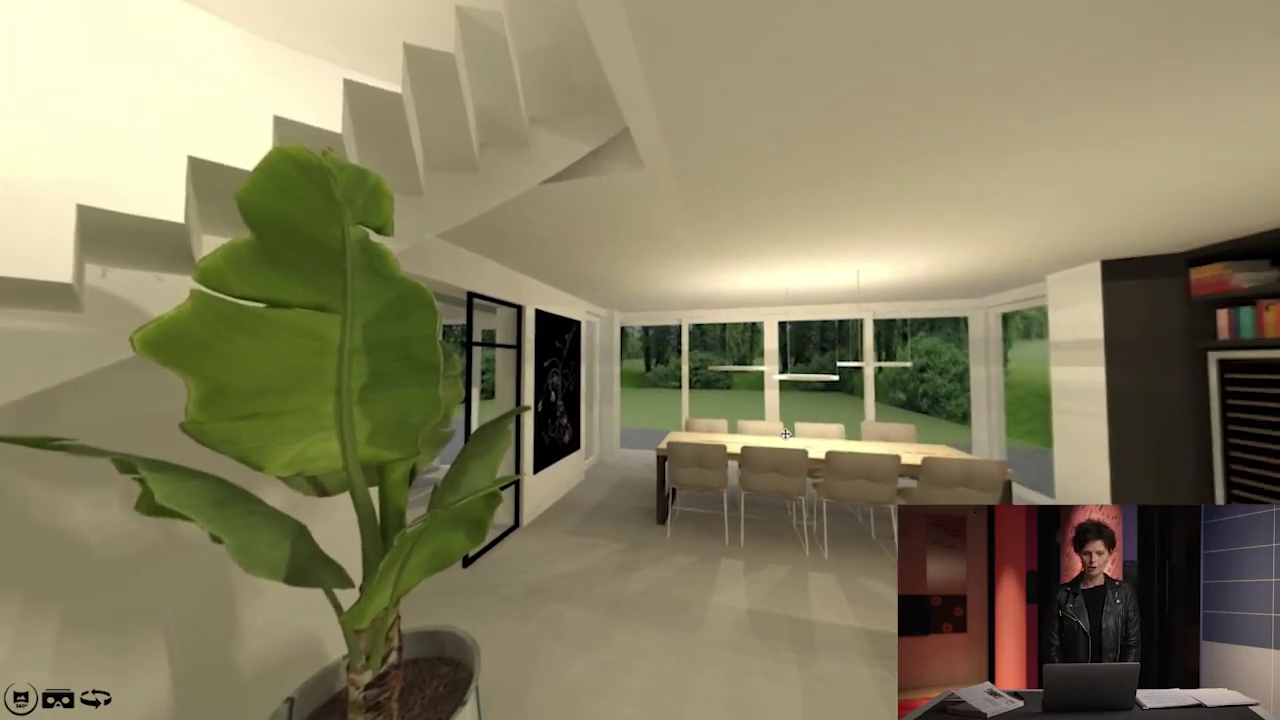